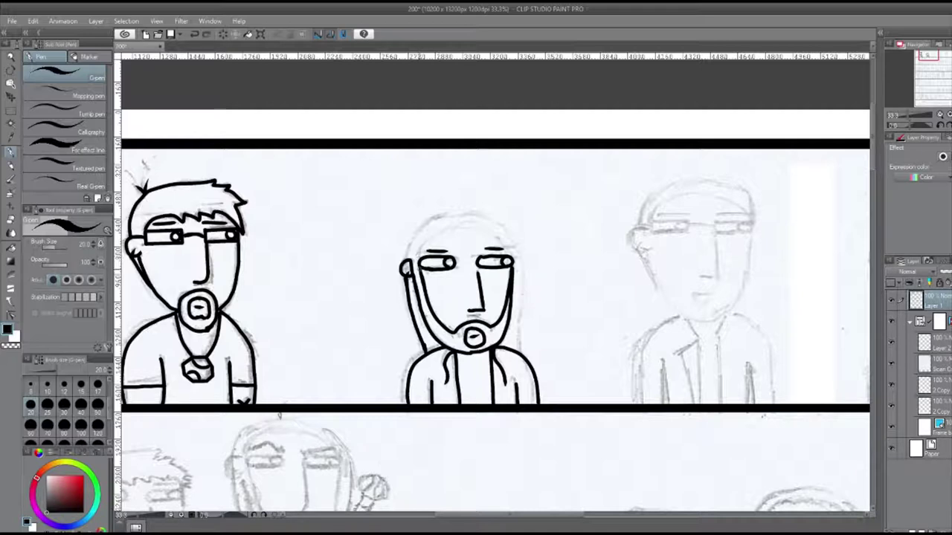
Finish inking the bearded man's long hair, and ink the glasses, eyes and eyebrows of the next man in the top row.
mouse_move(413, 271)
mouse_down()
mouse_move(425, 354)
mouse_move(521, 350)
mouse_up()
scroll(528, 306, right, 3)
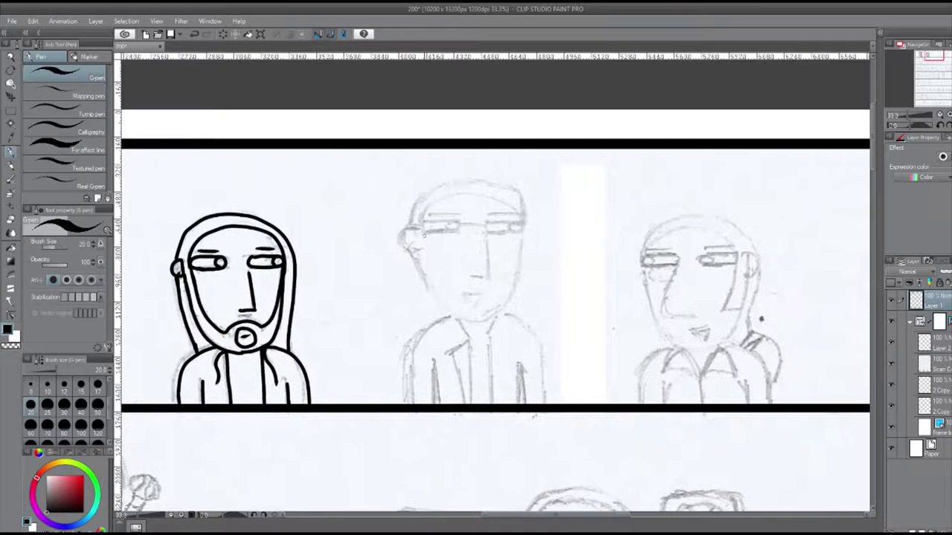
drag(488, 234, 522, 233)
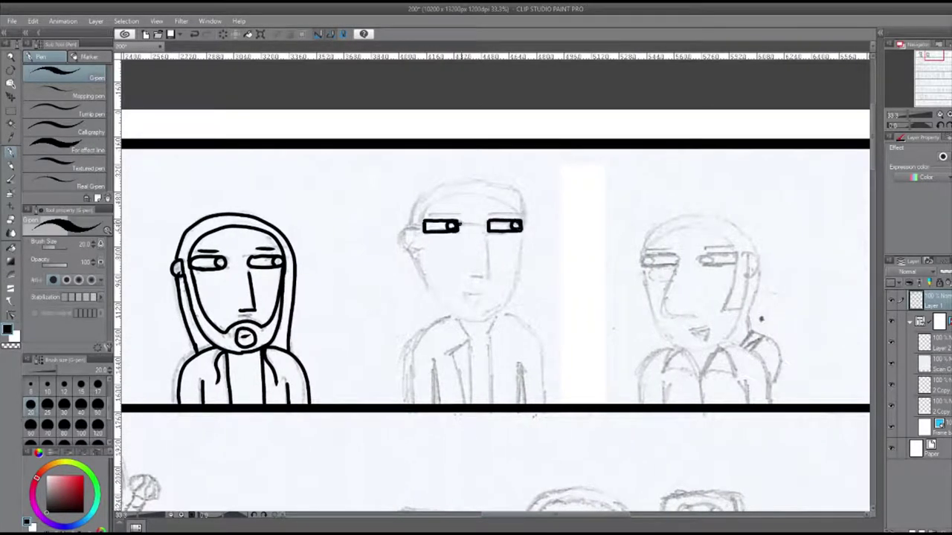
drag(428, 214, 457, 215)
drag(459, 223, 487, 223)
drag(487, 214, 513, 214)
Ink the nose, ear and jawline of the man with glasses over the pencil sketch.
drag(487, 240, 487, 275)
drag(414, 238, 476, 320)
mouse_move(523, 229)
mouse_down()
mouse_move(512, 285)
mouse_move(479, 318)
mouse_up()
Ink the suit jacket with its lapel, shirt front and sleeves, and the hair of the man with glasses.
mouse_move(467, 295)
mouse_down()
mouse_move(481, 296)
mouse_move(471, 404)
mouse_up()
drag(497, 317, 490, 404)
drag(456, 316, 410, 404)
drag(433, 363, 431, 404)
drag(468, 338, 453, 405)
mouse_move(497, 312)
mouse_down()
mouse_move(540, 347)
mouse_move(542, 404)
mouse_up()
drag(521, 364, 522, 405)
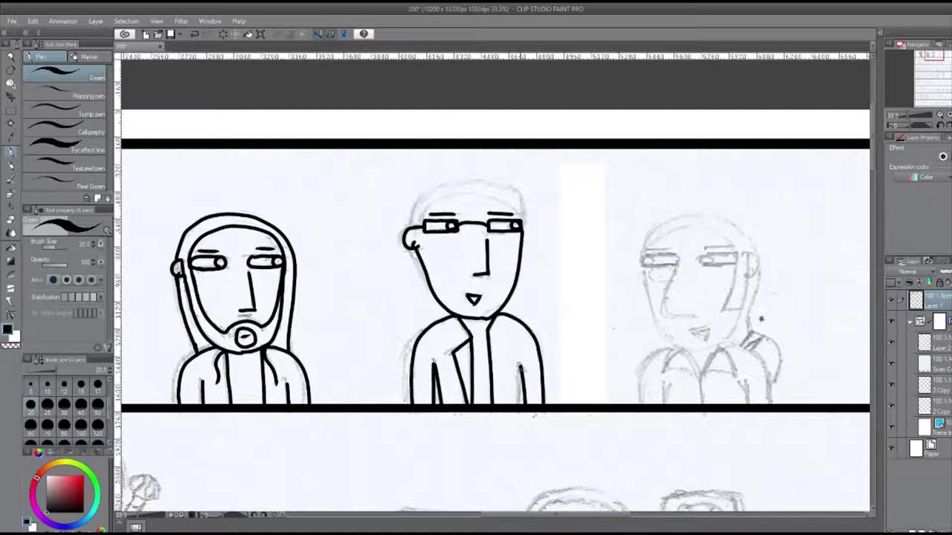
mouse_move(424, 227)
mouse_down()
mouse_move(523, 223)
mouse_move(468, 186)
mouse_move(522, 215)
mouse_up()
key(ctrl+z)
Ink the eyes, long nose, cheek line and face outline of the ponytailed figure in the top row.
drag(625, 297, 368, 297)
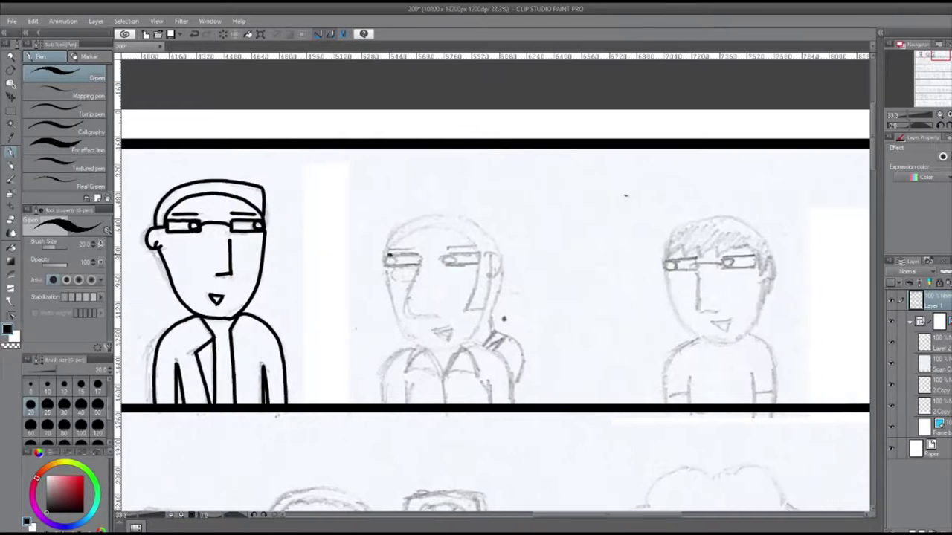
drag(401, 254, 400, 265)
key(ctrl+z)
key(ctrl+z)
mouse_move(476, 254)
mouse_down()
mouse_move(446, 264)
mouse_move(479, 265)
mouse_up()
drag(408, 272, 437, 316)
mouse_move(475, 263)
mouse_down()
mouse_move(468, 309)
mouse_move(490, 305)
mouse_up()
mouse_move(385, 260)
mouse_down()
mouse_move(485, 236)
mouse_move(389, 291)
mouse_move(455, 350)
mouse_up()
drag(485, 304, 455, 350)
Ink the open shirt collar, shirt front and shoulders of the ponytailed figure.
mouse_move(445, 343)
mouse_down()
mouse_move(410, 326)
mouse_move(444, 402)
mouse_move(406, 370)
mouse_up()
mouse_move(446, 347)
mouse_down()
mouse_move(477, 368)
mouse_move(385, 404)
mouse_up()
drag(464, 344, 498, 360)
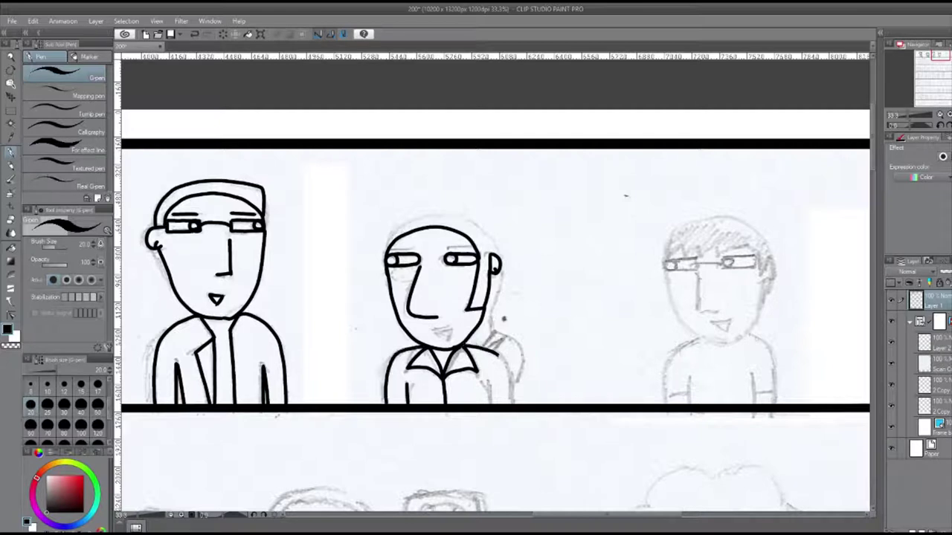
Ink the ponytailed figure's hair, eyebrows and mouth, and complete the sleeves and ponytail.
mouse_move(388, 251)
mouse_down()
mouse_move(418, 217)
mouse_move(502, 342)
mouse_move(520, 387)
mouse_up()
click(194, 34)
click(194, 34)
click(205, 34)
click(205, 34)
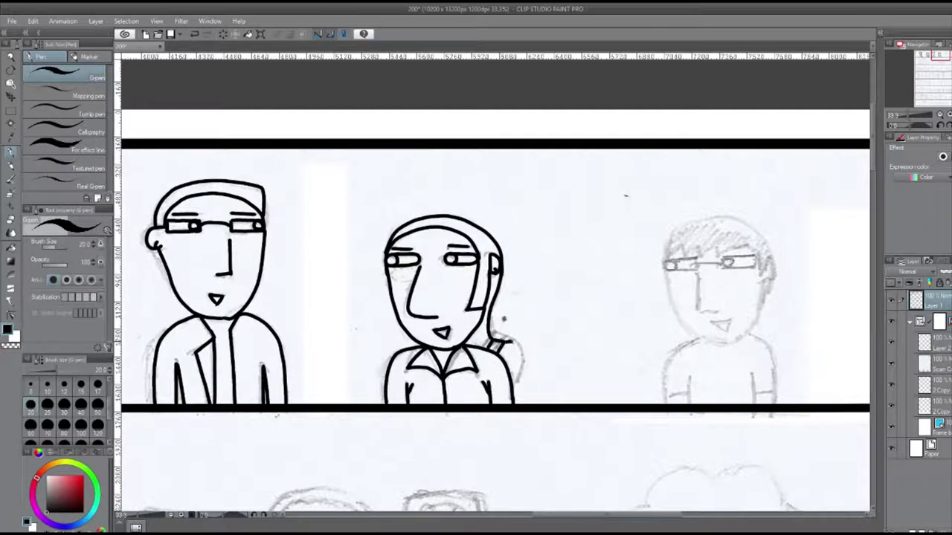
Ink the last top-row figure, the boy with glasses, including his face, jagged fringe and T-shirt.
scroll(495, 275, right, 5)
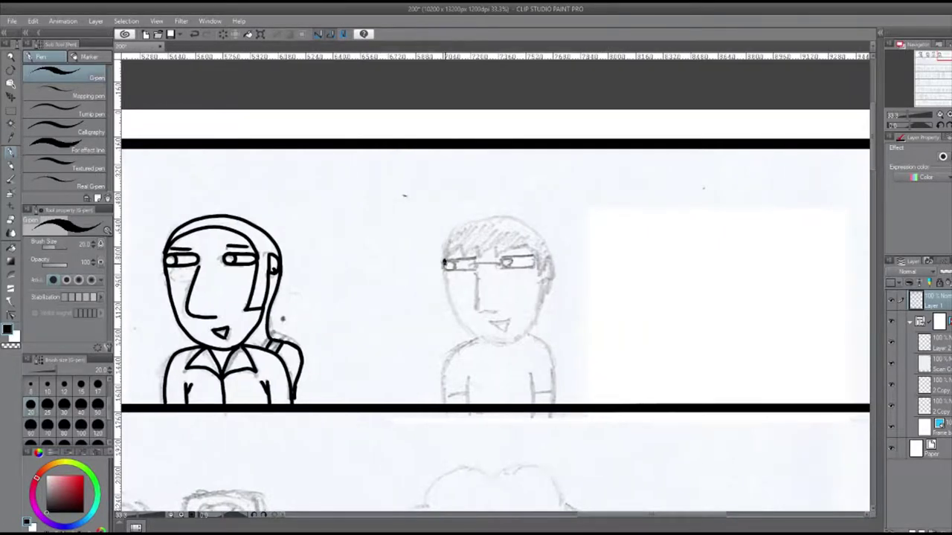
mouse_move(475, 272)
mouse_down()
mouse_move(480, 307)
mouse_move(510, 327)
mouse_up()
mouse_move(443, 257)
mouse_down()
mouse_move(503, 216)
mouse_move(551, 256)
mouse_move(510, 342)
mouse_move(443, 402)
mouse_up()
drag(525, 336, 555, 401)
Ink the eyes and nose of the freckled boy at the start of the second row.
scroll(403, 195, down, 6)
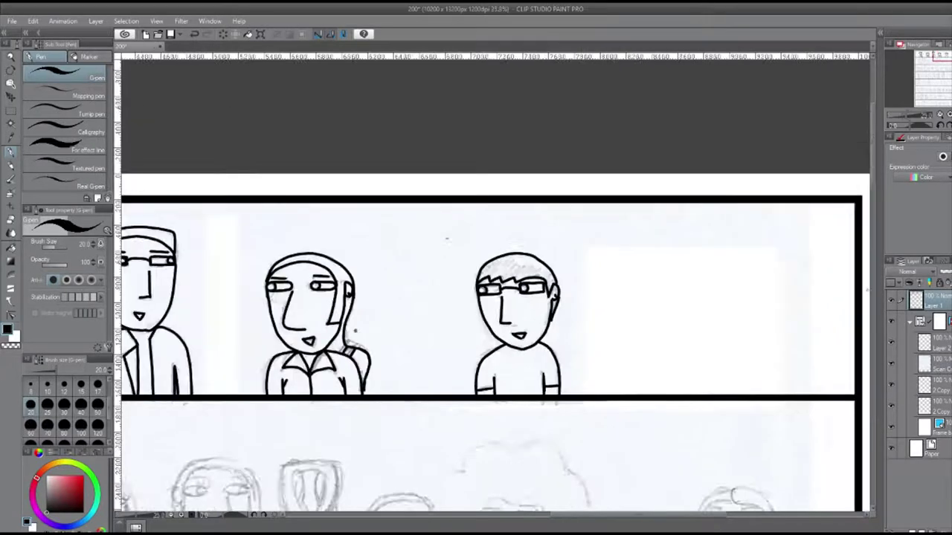
scroll(342, 181, up, 6)
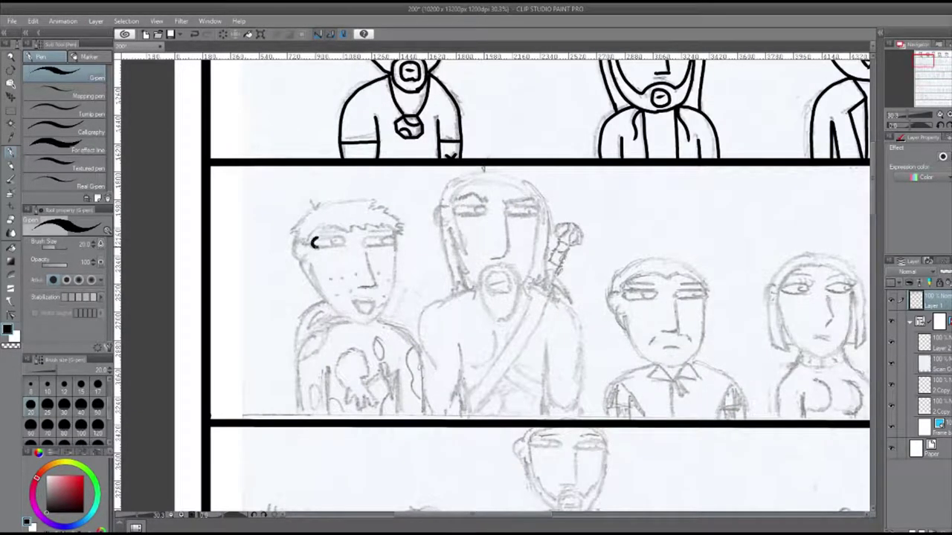
drag(314, 243, 317, 245)
mouse_move(365, 236)
mouse_down()
mouse_move(394, 239)
mouse_move(365, 238)
mouse_up()
drag(366, 255, 372, 281)
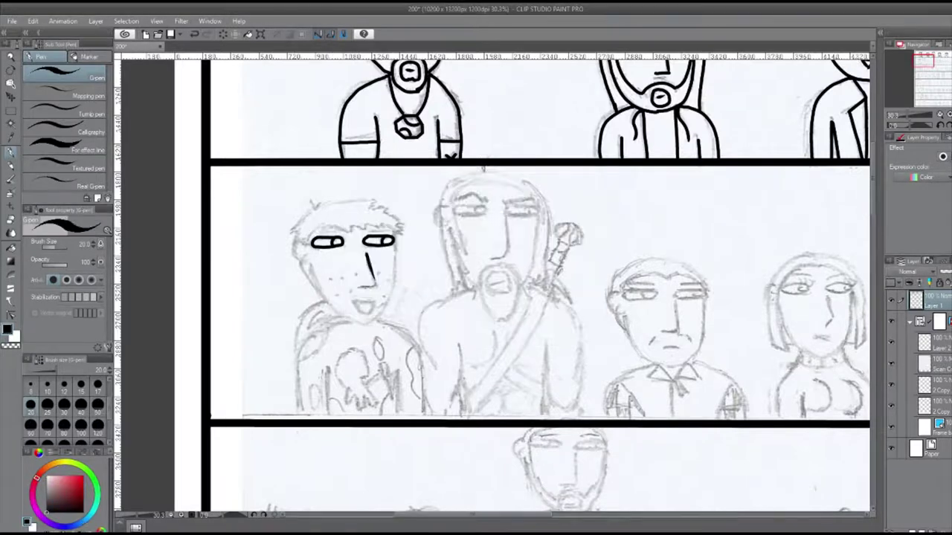
Ink the freckled boy's face outline, ear, spiky hair, mouth and freckles.
mouse_move(305, 260)
mouse_down()
mouse_move(372, 225)
mouse_move(400, 232)
mouse_move(386, 304)
mouse_move(365, 323)
mouse_up()
drag(305, 260, 365, 323)
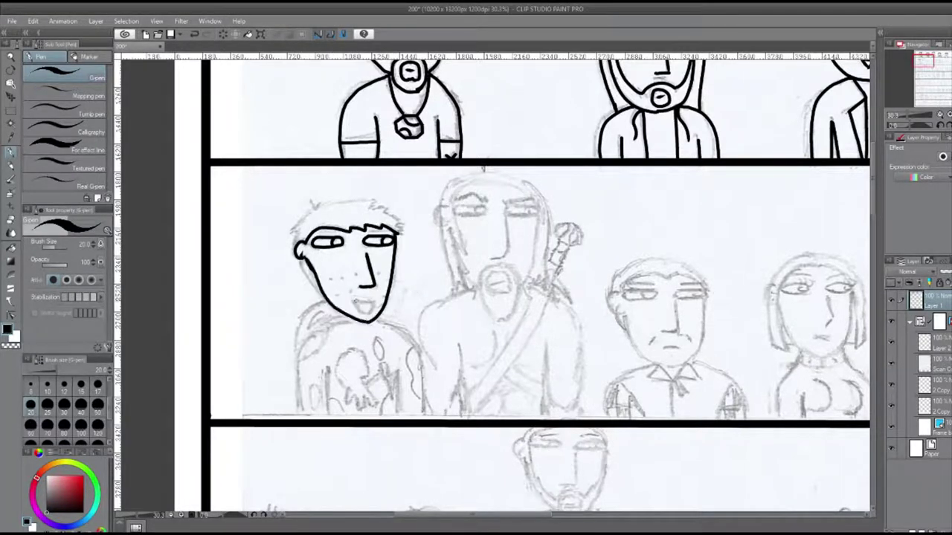
mouse_move(296, 249)
mouse_down()
mouse_move(342, 204)
mouse_move(401, 232)
mouse_up()
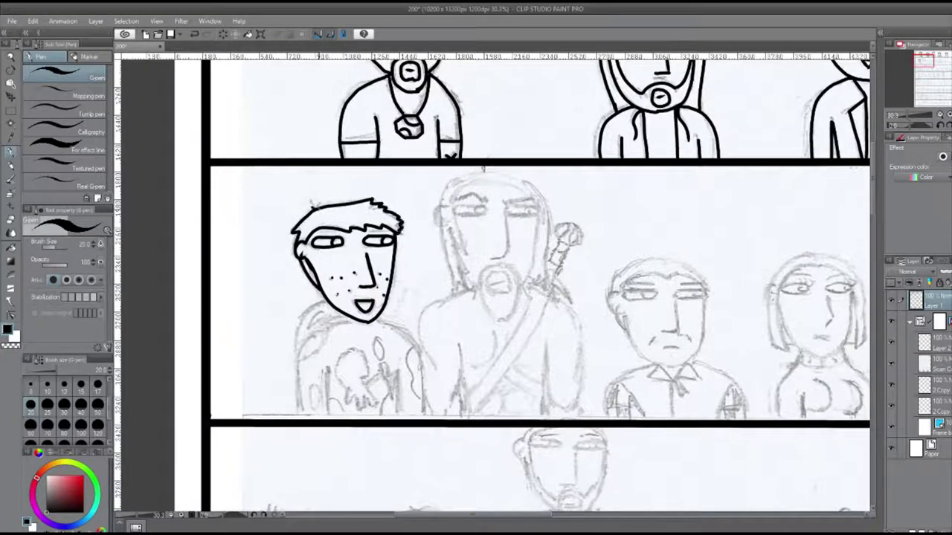
Ink the freckled boy's shoulders and arms down to the panel border.
mouse_move(349, 318)
mouse_down()
mouse_move(299, 419)
mouse_move(424, 420)
mouse_up()
drag(396, 368, 400, 413)
drag(410, 348, 401, 419)
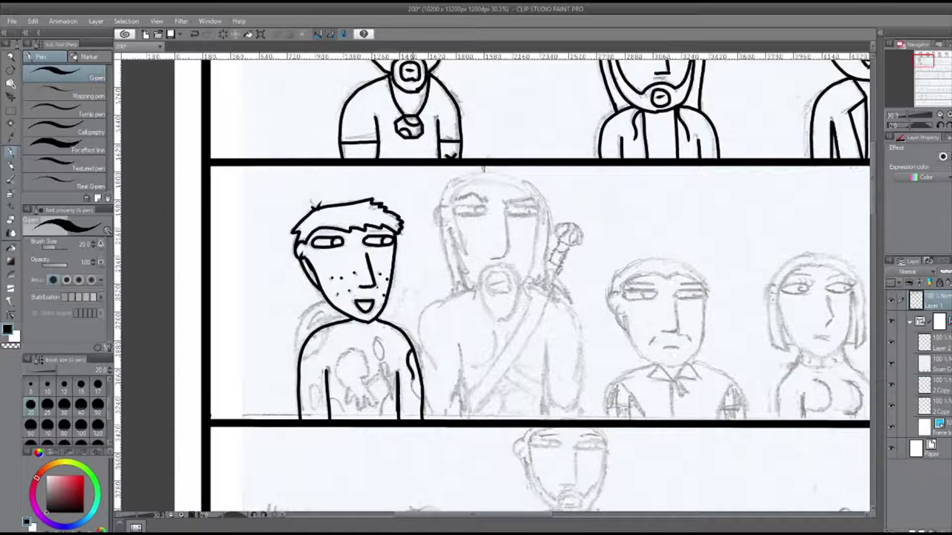
Ink the shirt emblem, the clothing patches and the hood behind the freckled boy's shoulder.
drag(379, 342, 379, 360)
drag(327, 327, 301, 363)
drag(394, 394, 387, 419)
mouse_move(351, 349)
mouse_down()
mouse_move(339, 406)
mouse_move(394, 362)
mouse_move(366, 375)
mouse_up()
drag(328, 303, 301, 356)
Ink the long-haired warrior's eyes, angry eyebrows, nose, mouth and long goatee.
scroll(395, 186, right, 2)
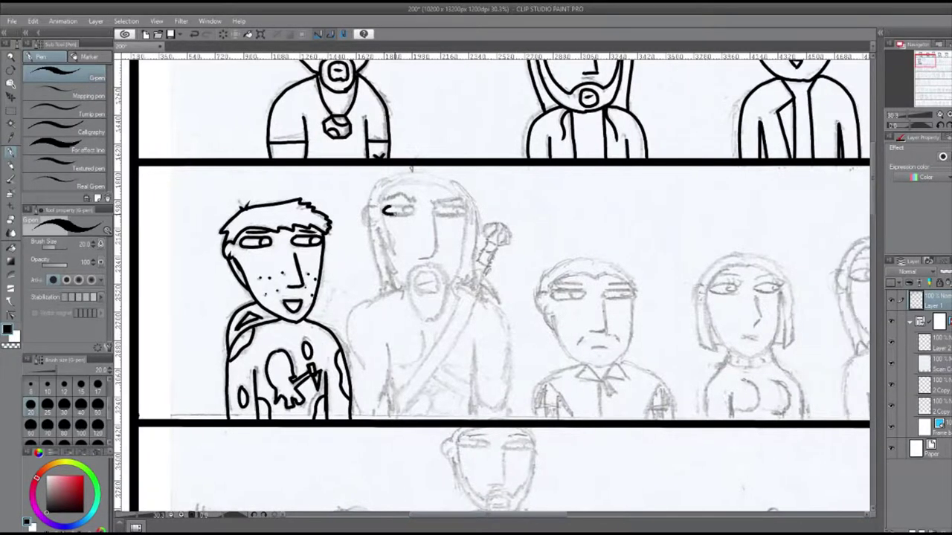
drag(383, 210, 414, 210)
mouse_move(434, 210)
mouse_down()
mouse_move(464, 210)
mouse_move(418, 257)
mouse_up()
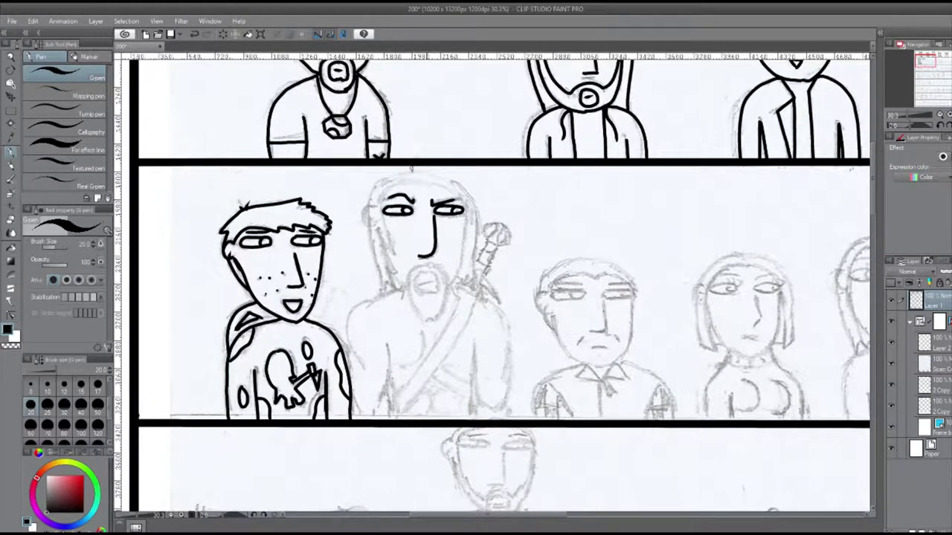
mouse_move(413, 181)
mouse_down()
mouse_move(392, 253)
mouse_move(445, 266)
mouse_up()
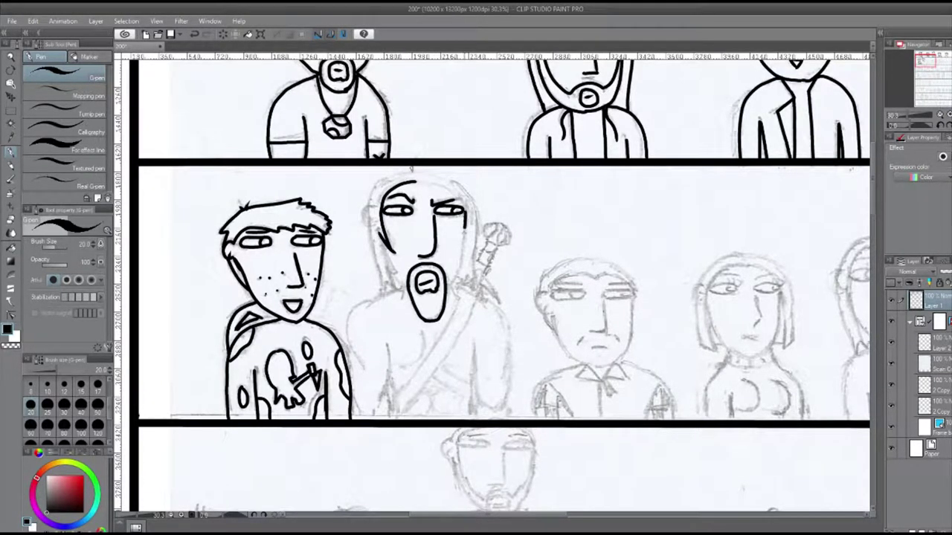
Ink the warrior's face sides and the long hair beside his face, plus his shoulders and both arms.
drag(467, 227, 447, 287)
drag(406, 239, 382, 288)
mouse_move(414, 173)
mouse_down()
mouse_move(399, 291)
mouse_move(347, 320)
mouse_move(360, 417)
mouse_up()
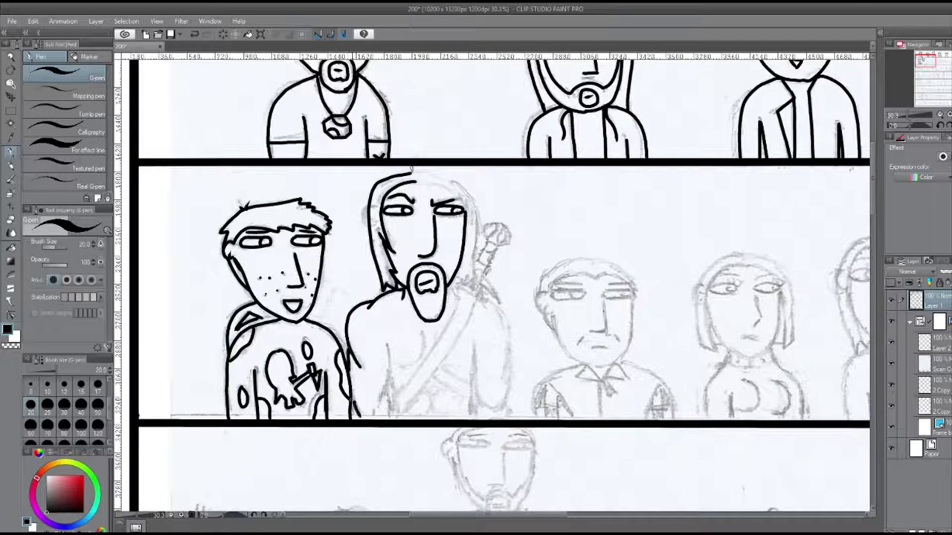
mouse_move(387, 345)
mouse_down()
mouse_move(378, 421)
mouse_move(394, 420)
mouse_up()
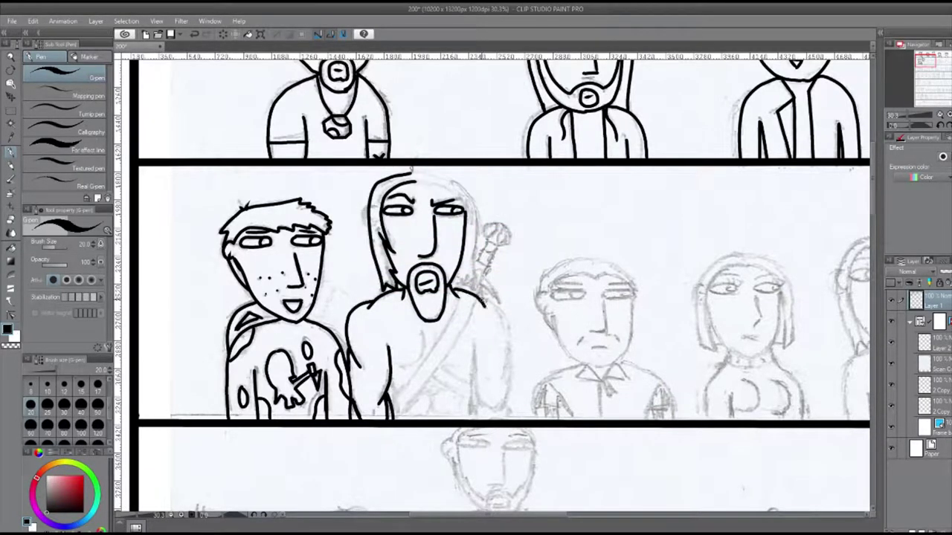
drag(482, 299, 508, 407)
drag(509, 407, 483, 418)
drag(476, 348, 473, 417)
Ink the warrior's diagonal chest strap and torso muscles, and complete his hair and the sword hilt behind his shoulder.
drag(461, 293, 391, 402)
drag(479, 300, 396, 418)
drag(434, 368, 471, 395)
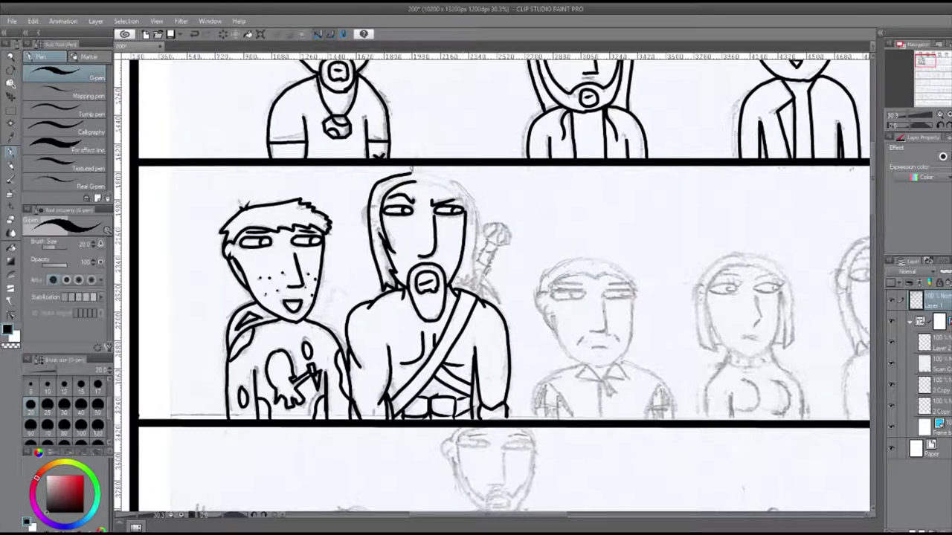
mouse_move(412, 174)
mouse_down()
mouse_move(472, 209)
mouse_move(472, 288)
mouse_move(491, 239)
mouse_up()
mouse_move(488, 251)
mouse_down()
mouse_move(509, 223)
mouse_move(491, 227)
mouse_up()
Ink the frowning man's eyes, nose, mouth and face outline in the second row.
drag(498, 515, 591, 520)
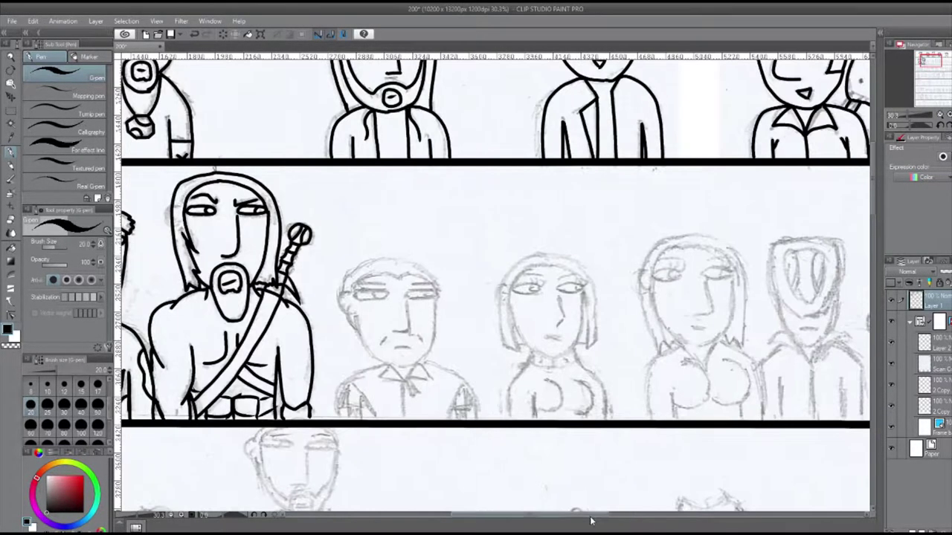
drag(355, 294, 434, 295)
mouse_move(400, 301)
mouse_down()
mouse_move(401, 332)
mouse_move(422, 344)
mouse_up()
mouse_move(356, 292)
mouse_down()
mouse_move(347, 313)
mouse_move(407, 367)
mouse_up()
drag(435, 295, 434, 330)
Ink the frowning man's shirt with its collar, neck bow, front seam and banded sleeves.
drag(382, 368, 402, 379)
mouse_move(408, 362)
mouse_down()
mouse_move(429, 381)
mouse_move(413, 394)
mouse_up()
drag(387, 366, 347, 384)
drag(406, 384, 404, 419)
drag(346, 381, 339, 419)
drag(450, 382, 466, 420)
drag(423, 361, 473, 419)
drag(338, 413, 368, 405)
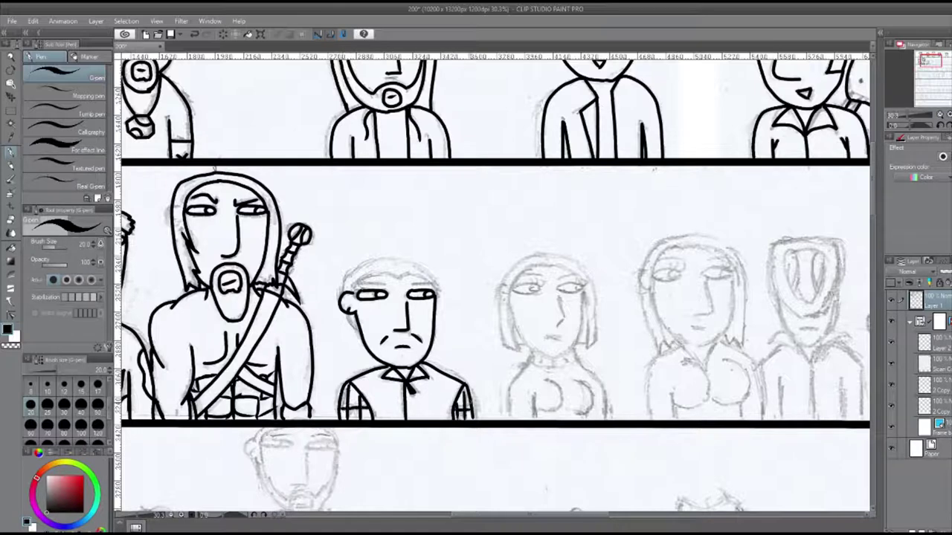
drag(455, 392, 470, 420)
Ink the frowning man's hair and hairline, the jaw detail below his ear, and his eyebrows.
mouse_move(351, 291)
mouse_down()
mouse_move(424, 273)
mouse_move(372, 261)
mouse_up()
drag(386, 258, 439, 296)
key(ctrl+z)
mouse_move(353, 293)
mouse_down()
mouse_move(400, 273)
mouse_move(438, 294)
mouse_up()
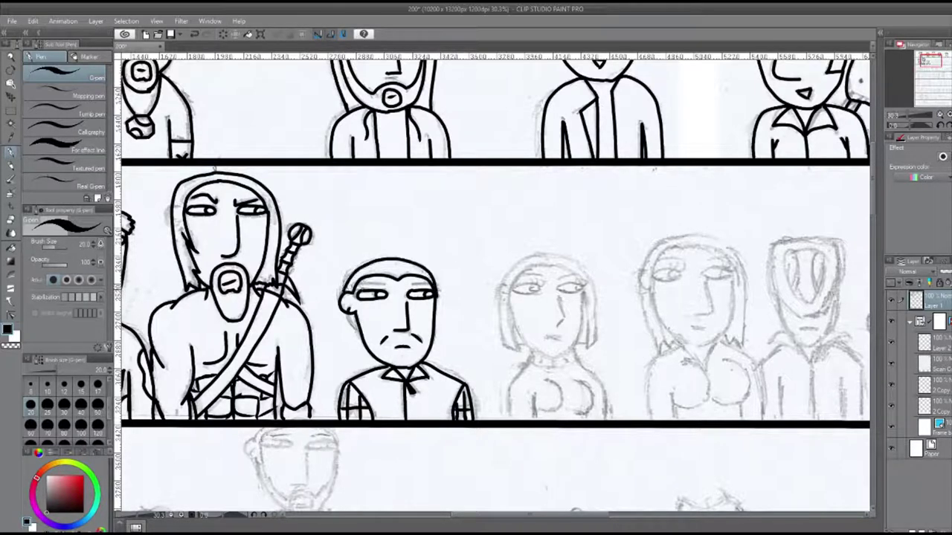
drag(349, 315, 358, 333)
drag(364, 283, 382, 286)
drag(412, 283, 427, 287)
Ink the face of the bob-haired woman with her lashed eyes, nose and mouth, and outline her bob haircut.
mouse_move(595, 297)
mouse_down()
mouse_move(465, 297)
mouse_move(428, 355)
mouse_up()
drag(379, 300, 428, 360)
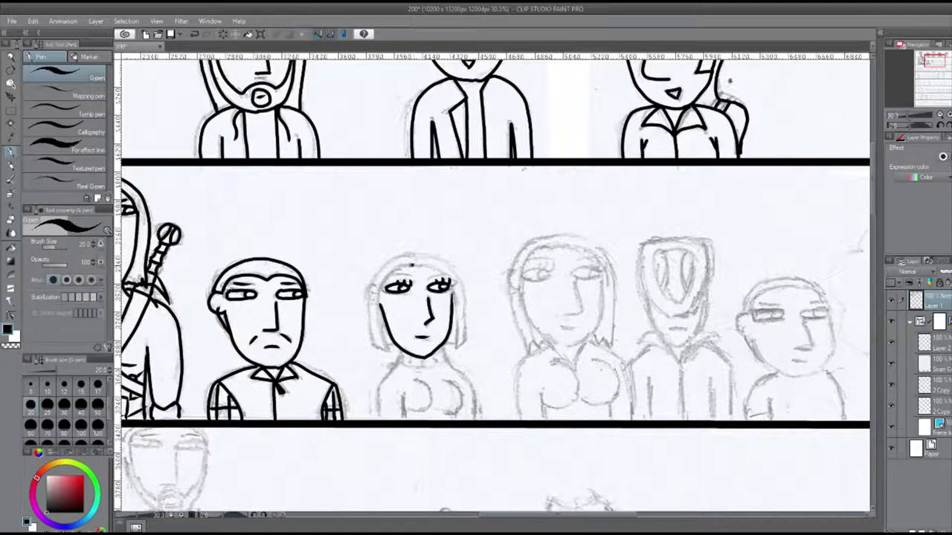
drag(413, 262, 376, 336)
drag(381, 333, 395, 349)
drag(410, 263, 456, 308)
drag(449, 305, 458, 348)
mouse_move(407, 255)
mouse_down()
mouse_move(368, 336)
mouse_move(373, 350)
mouse_up()
mouse_move(410, 253)
mouse_down()
mouse_move(467, 320)
mouse_move(467, 348)
mouse_move(406, 252)
mouse_up()
key(ctrl+z)
Ink the bob-haired woman's neck and ribbed high collar.
drag(404, 351, 406, 366)
drag(437, 349, 446, 365)
mouse_move(422, 357)
mouse_down()
mouse_move(422, 368)
mouse_move(413, 368)
mouse_up()
drag(431, 356, 432, 367)
Ink the bob-haired woman's shoulders, arms and chest contours.
drag(403, 368, 378, 418)
key(ctrl+z)
drag(444, 359, 474, 418)
drag(430, 379, 425, 414)
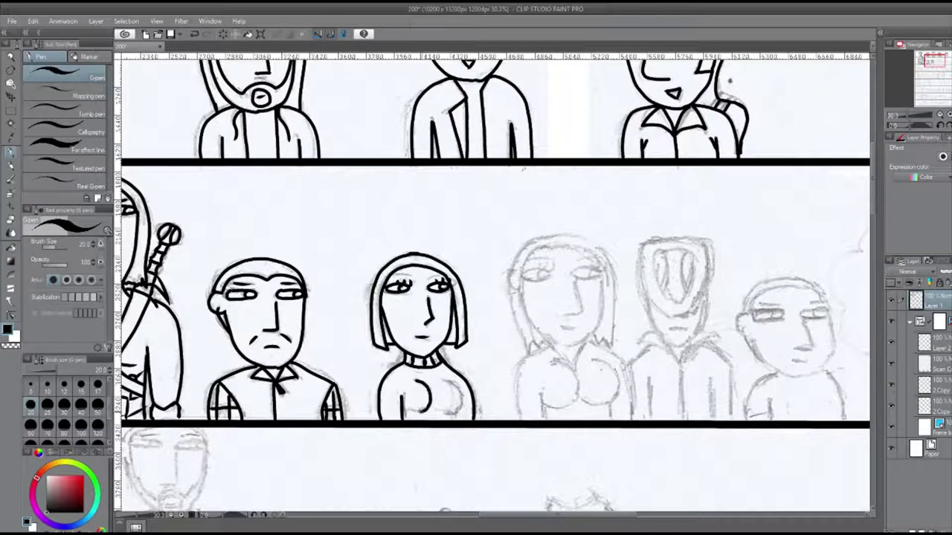
drag(443, 377, 453, 417)
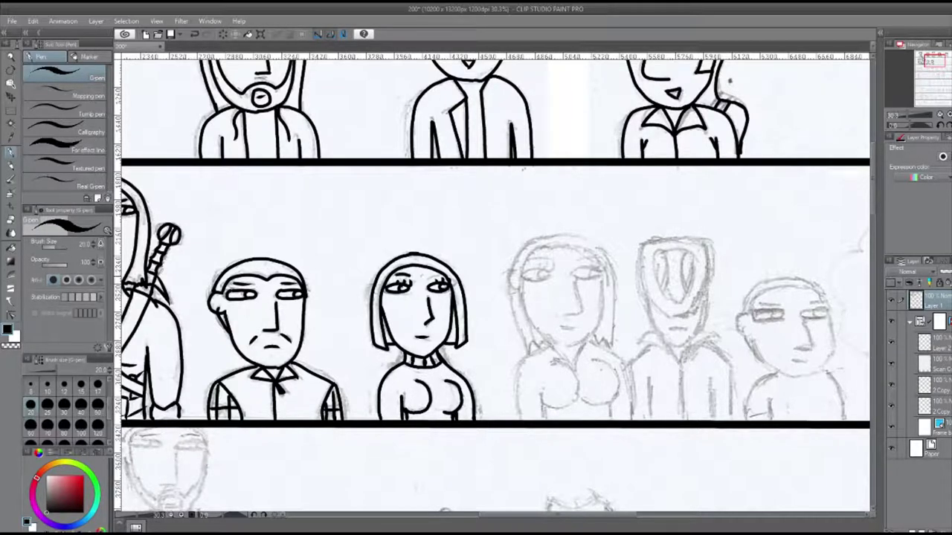
Ink the lashed eyes, nose and mouth of the long-haired woman in the second row.
scroll(494, 290, right, 3)
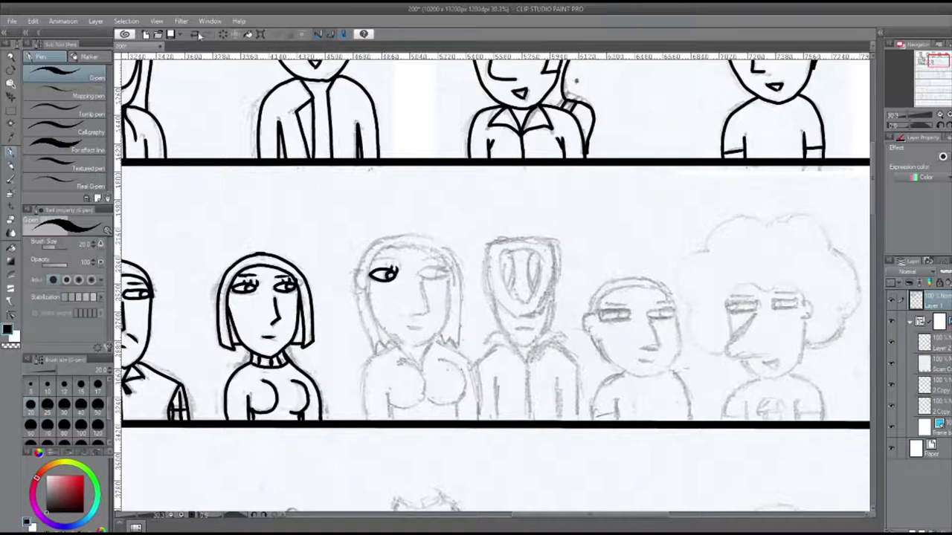
drag(424, 282, 416, 320)
drag(409, 329, 421, 330)
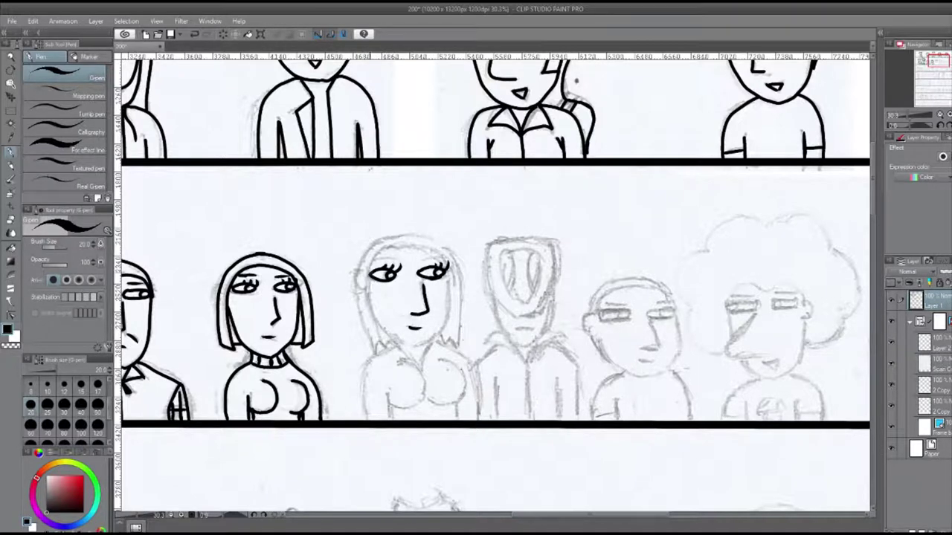
Ink the long-haired woman's face outline and her hair with its jagged ends.
mouse_move(370, 277)
mouse_down()
mouse_move(413, 348)
mouse_move(402, 235)
mouse_up()
drag(376, 354, 400, 343)
mouse_move(398, 235)
mouse_down()
mouse_move(422, 236)
mouse_move(458, 349)
mouse_up()
Ink the long-haired woman's neckline, shoulders, arms and chest contours.
mouse_move(400, 346)
mouse_down()
mouse_move(429, 369)
mouse_move(363, 420)
mouse_up()
drag(386, 391, 394, 419)
mouse_move(460, 349)
mouse_down()
mouse_move(476, 420)
mouse_move(464, 408)
mouse_up()
key(ctrl+z)
drag(416, 360, 401, 409)
key(ctrl+z)
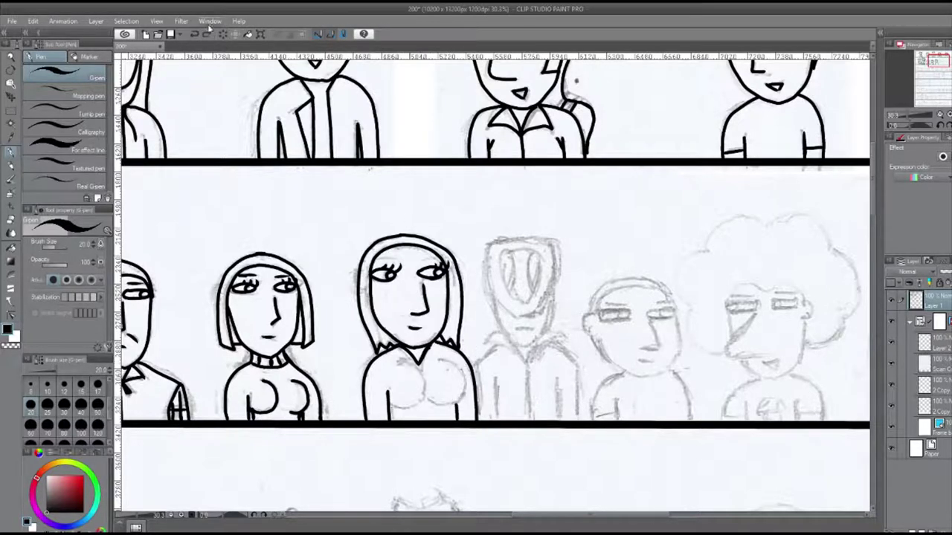
drag(406, 360, 418, 401)
drag(437, 360, 431, 408)
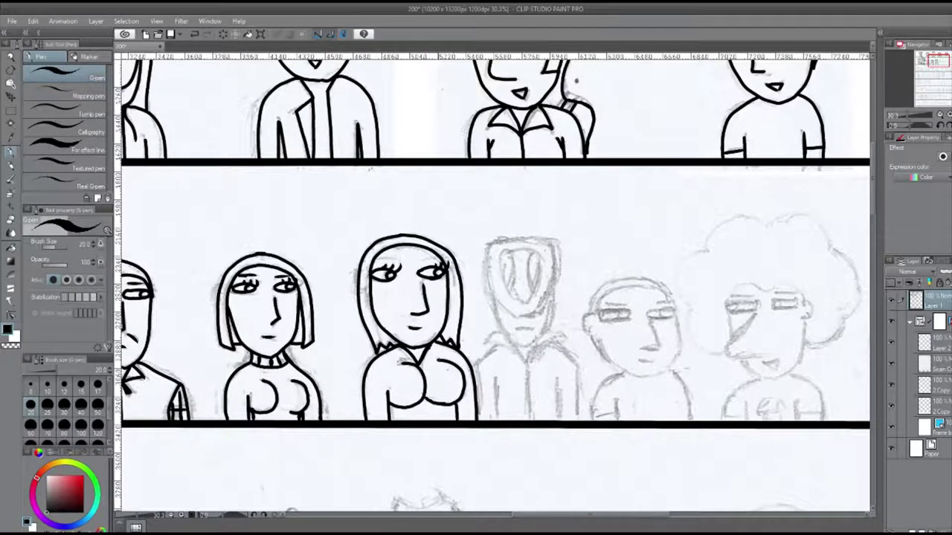
Ink the masked figure's head, the curved shapes on the mask, and the mouth.
scroll(495, 283, right, 5)
drag(381, 249, 382, 300)
mouse_move(374, 249)
mouse_down()
mouse_move(368, 303)
mouse_move(367, 289)
mouse_up()
mouse_move(343, 277)
mouse_down()
mouse_move(409, 290)
mouse_move(373, 321)
mouse_up()
drag(342, 243, 372, 320)
drag(370, 329, 388, 329)
Ink the masked figure's coat with its raised collar, centre seam and sleeves.
mouse_move(340, 346)
mouse_down()
mouse_move(379, 328)
mouse_move(413, 338)
mouse_move(383, 419)
mouse_up()
drag(341, 349, 335, 420)
key(ctrl+z)
drag(354, 375, 355, 421)
drag(402, 346, 431, 365)
drag(413, 380, 413, 421)
drag(430, 359, 430, 421)
Ink the short-haired man's eyes, nose, mouth, ear, face outline and hair beside the masked figure.
scroll(443, 333, right, 4)
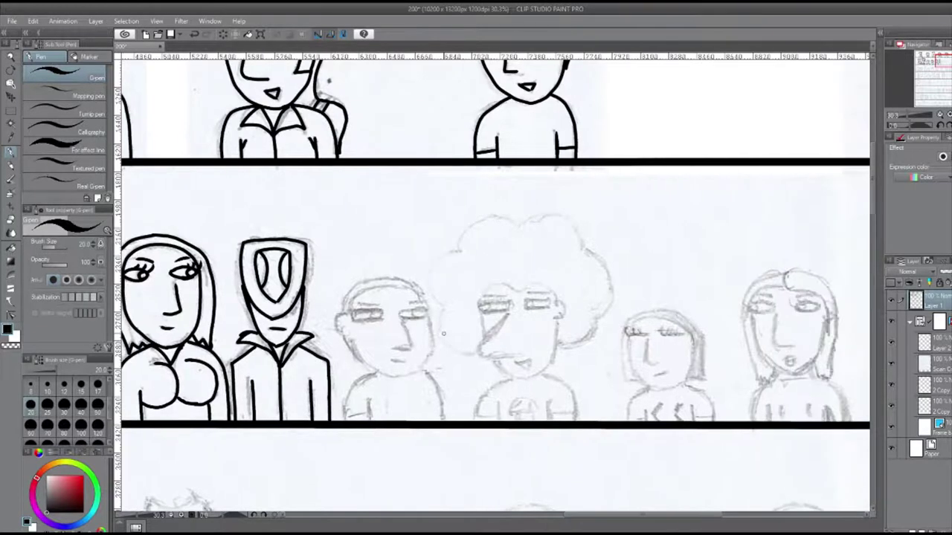
mouse_move(354, 311)
mouse_down()
mouse_move(355, 319)
mouse_move(427, 320)
mouse_move(355, 320)
mouse_move(411, 351)
mouse_up()
key(ctrl+z)
key(ctrl+z)
drag(347, 312, 342, 336)
drag(391, 361, 406, 360)
mouse_move(343, 310)
mouse_down()
mouse_move(429, 309)
mouse_move(343, 336)
mouse_move(428, 306)
mouse_up()
Ink the short-haired man's shoulders, arms and sleeve hem.
drag(377, 372, 343, 407)
drag(369, 402, 369, 421)
drag(418, 370, 440, 397)
drag(348, 413, 367, 418)
drag(438, 392, 439, 421)
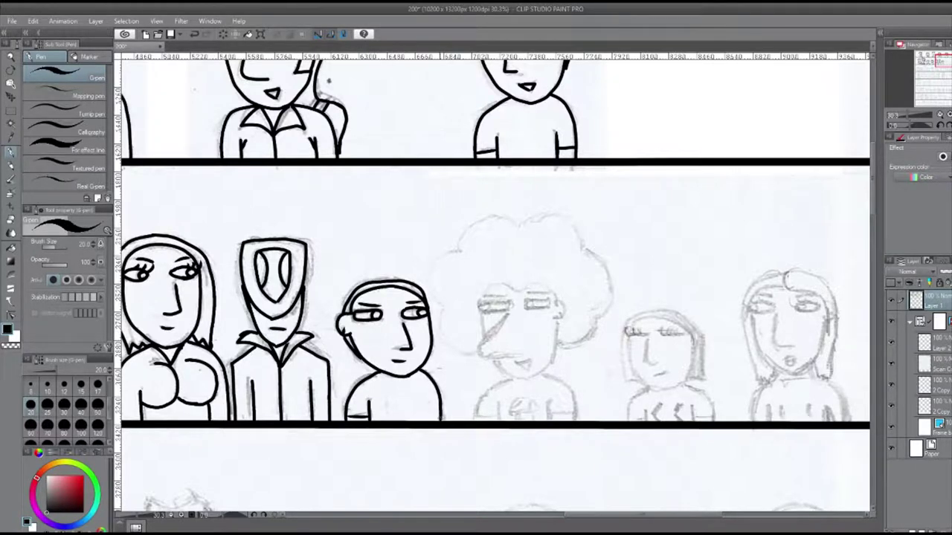
Ink the afro-haired man's eyes, pointed nose, mouth and ear, plus his T-shirt with its chest emblem.
scroll(527, 287, down, 2)
mouse_move(474, 323)
mouse_down()
mouse_move(504, 332)
mouse_move(483, 330)
mouse_up()
mouse_move(516, 319)
mouse_down()
mouse_move(542, 330)
mouse_move(532, 327)
mouse_up()
drag(500, 336, 511, 370)
key(ctrl+z)
mouse_move(542, 339)
mouse_down()
mouse_move(548, 367)
mouse_move(498, 394)
mouse_up()
drag(479, 331, 475, 353)
mouse_move(475, 356)
mouse_down()
mouse_move(500, 374)
mouse_move(470, 432)
mouse_up()
drag(529, 389, 562, 431)
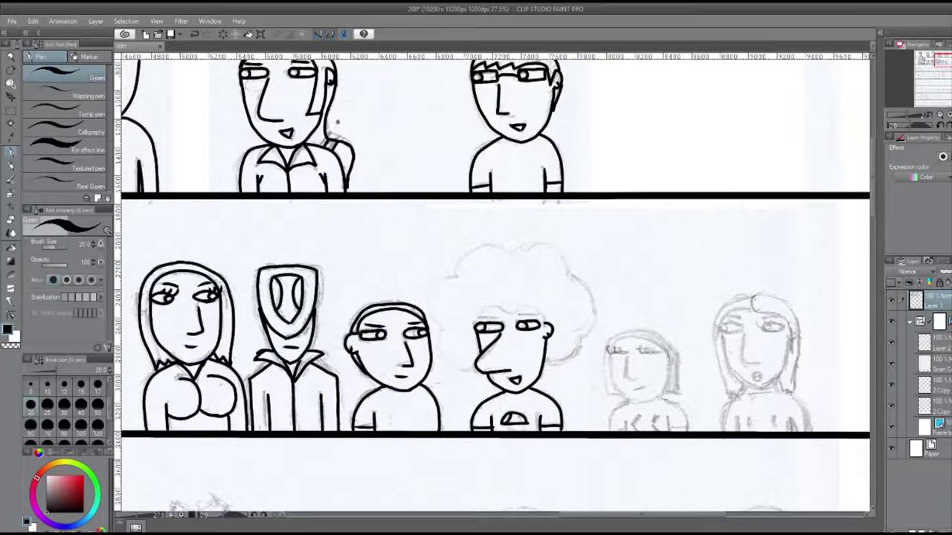
Ink the afro-haired man's face outline and the scalloped outline of his large afro.
mouse_move(547, 322)
mouse_down()
mouse_move(481, 316)
mouse_move(470, 369)
mouse_up()
mouse_move(458, 276)
mouse_down()
mouse_move(443, 279)
mouse_move(439, 332)
mouse_up()
mouse_move(455, 277)
mouse_down()
mouse_move(478, 245)
mouse_move(568, 274)
mouse_move(548, 365)
mouse_up()
Ink the bob-haired girl's eyes, nose, mouth, face outline and bobbed hair beside the afro-haired man.
scroll(548, 364, right, 5)
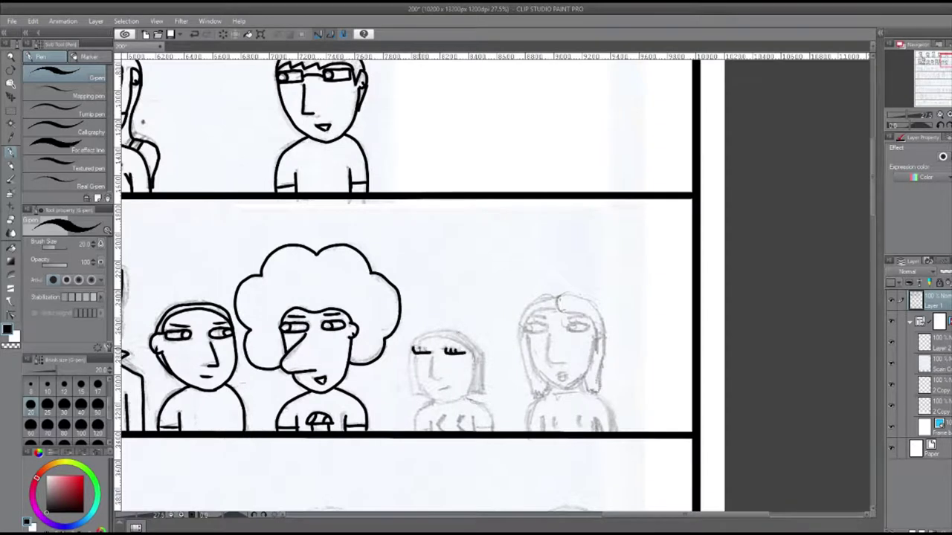
drag(416, 355, 449, 394)
drag(474, 358, 451, 396)
drag(415, 350, 448, 348)
mouse_move(443, 333)
mouse_down()
mouse_move(409, 366)
mouse_move(410, 398)
mouse_up()
drag(430, 334, 481, 399)
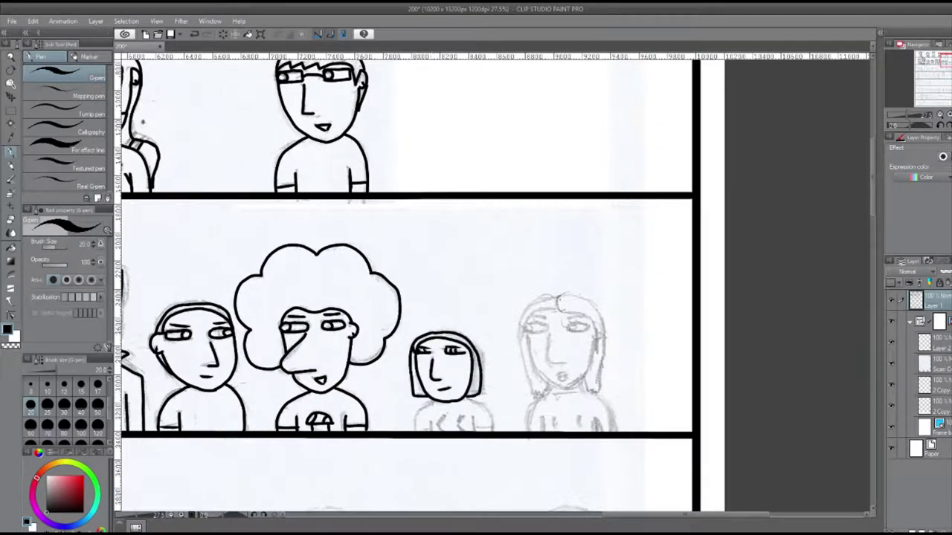
Ink the bob-haired girl's shoulders, sleeves and angular chest marks.
drag(417, 401, 415, 431)
mouse_move(465, 399)
mouse_down()
mouse_move(492, 432)
mouse_move(438, 431)
mouse_up()
drag(462, 414, 457, 426)
Ink the last woman's lashed eyes, nose, mouth and face outline, plus the hair falling on one side.
scroll(461, 327, right, 2)
drag(451, 325, 470, 327)
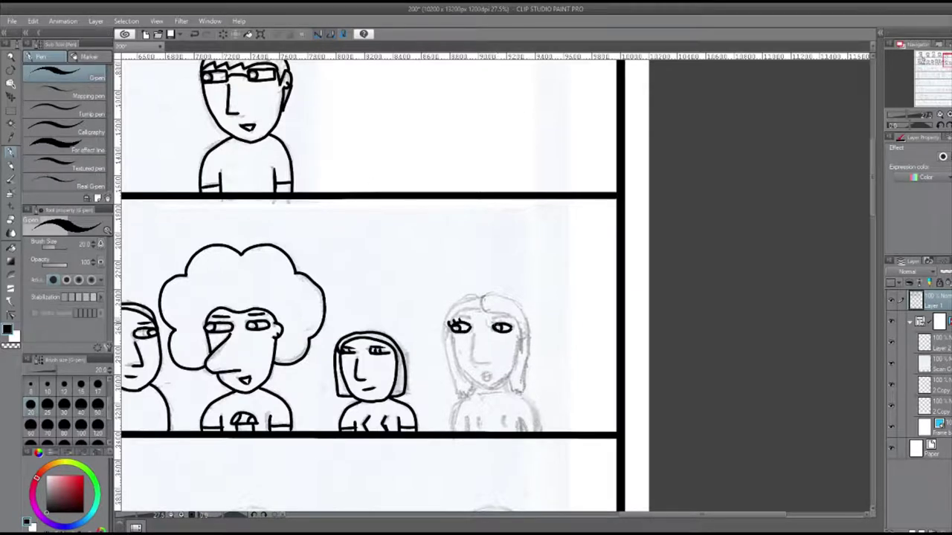
drag(473, 341, 480, 364)
mouse_move(457, 331)
mouse_down()
mouse_move(482, 386)
mouse_move(529, 349)
mouse_move(523, 394)
mouse_up()
drag(491, 385, 504, 382)
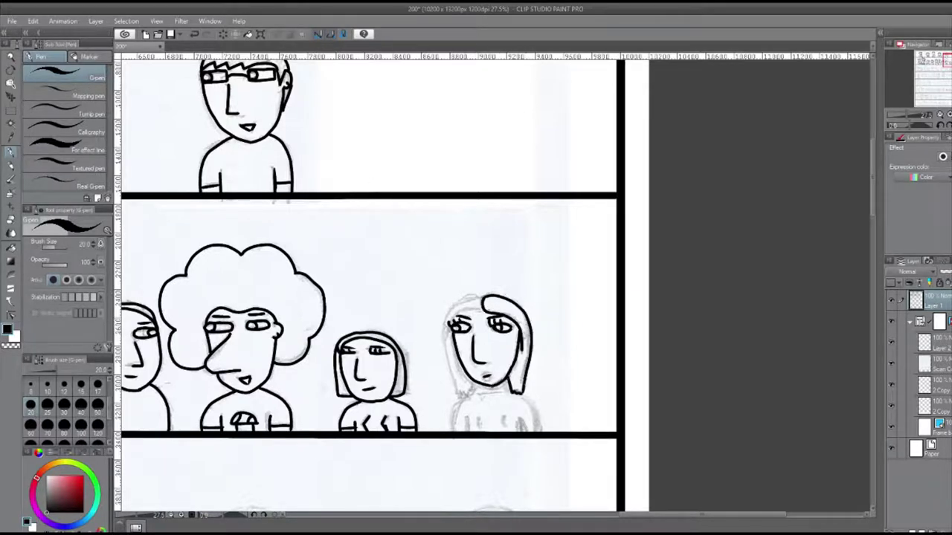
Ink the rest of the last woman's long hair, her neck, shoulders and arms.
drag(452, 306, 449, 379)
mouse_move(449, 379)
mouse_down()
mouse_move(475, 400)
mouse_move(509, 381)
mouse_up()
drag(468, 391, 455, 431)
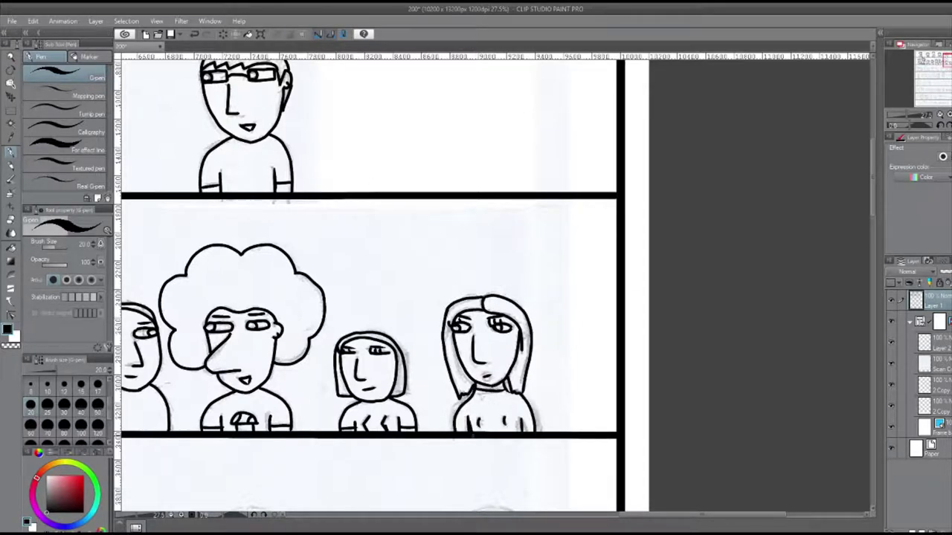
Ink the eyes and nose of the freckled boy, the first character in the next row down.
scroll(495, 287, down, 3)
scroll(494, 286, up, 1)
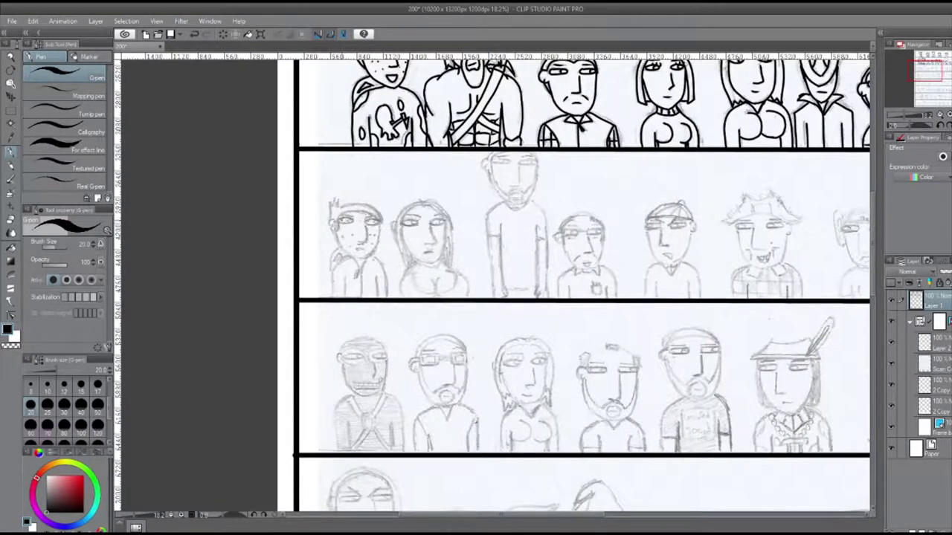
scroll(381, 170, up, 4)
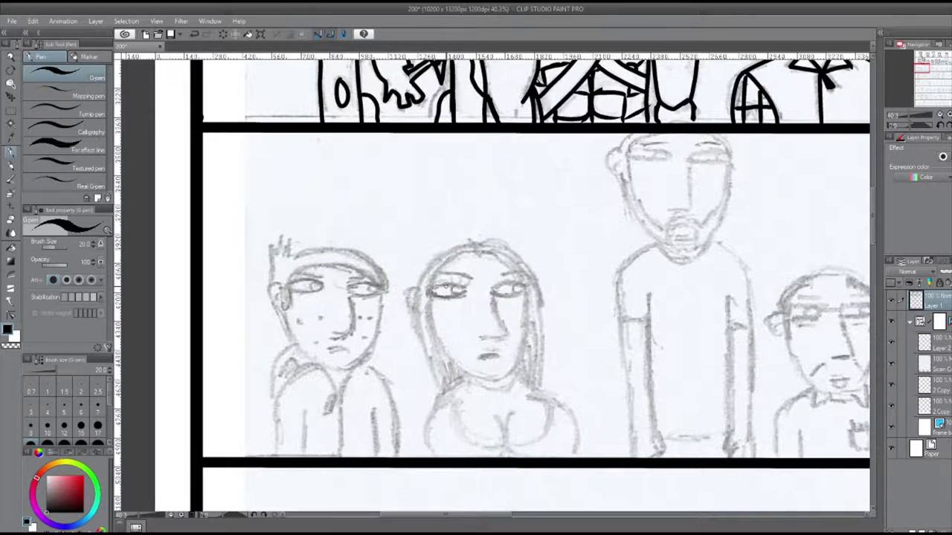
drag(289, 285, 291, 287)
key(ctrl+z)
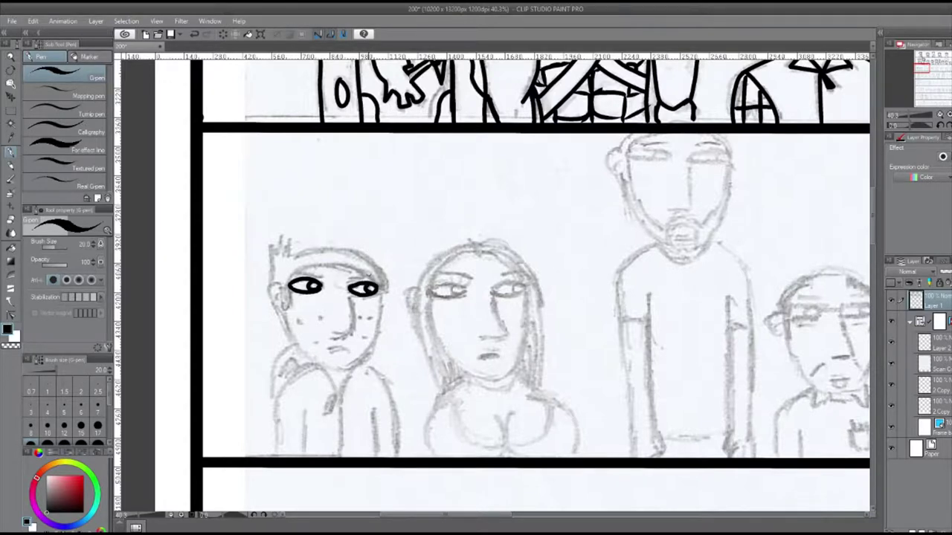
key(ctrl+z)
drag(350, 300, 336, 332)
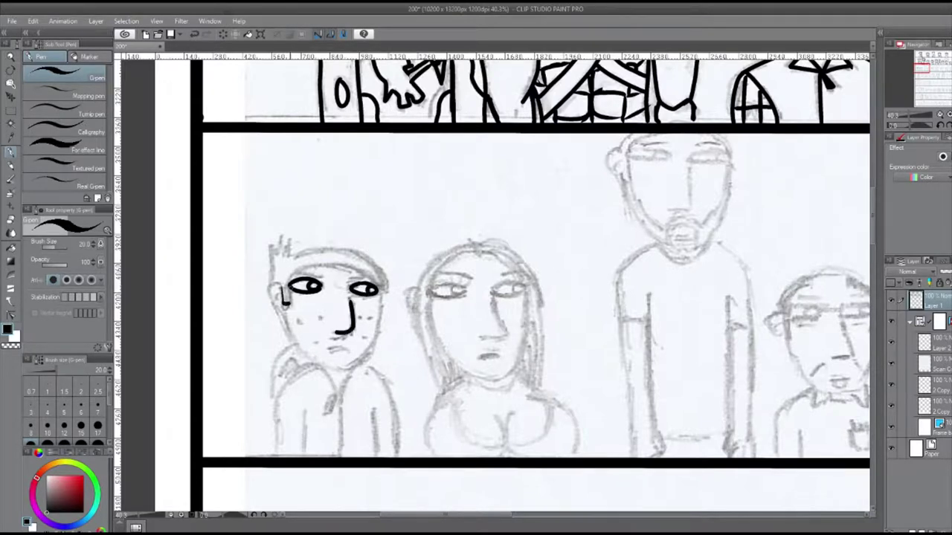
Ink the freckled boy's ear, face outline and jacket with its centre seam and sleeve lines.
mouse_move(284, 284)
mouse_down()
mouse_move(287, 305)
mouse_move(380, 290)
mouse_up()
drag(327, 367, 353, 367)
drag(340, 394, 339, 456)
mouse_move(286, 386)
mouse_down()
mouse_move(322, 366)
mouse_move(275, 456)
mouse_up()
drag(354, 366, 395, 456)
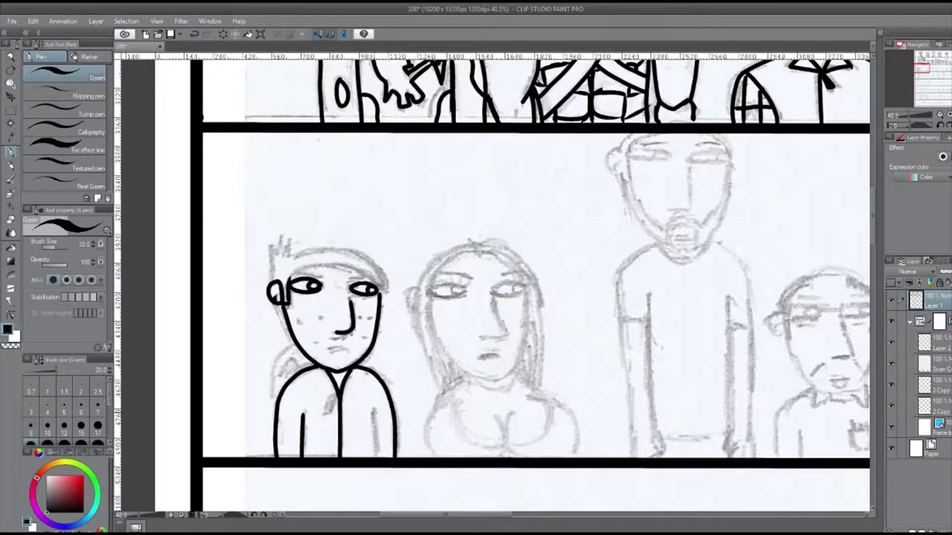
drag(375, 410, 375, 456)
Ink the freckled boy's hood, spiky-fronted hair, eyebrows, mouth and freckles.
mouse_move(296, 346)
mouse_down()
mouse_move(272, 401)
mouse_move(301, 355)
mouse_up()
mouse_move(287, 281)
mouse_down()
mouse_move(327, 259)
mouse_move(382, 304)
mouse_up()
mouse_move(271, 254)
mouse_down()
mouse_move(339, 248)
mouse_move(383, 296)
mouse_up()
drag(296, 279, 315, 272)
drag(346, 278, 367, 275)
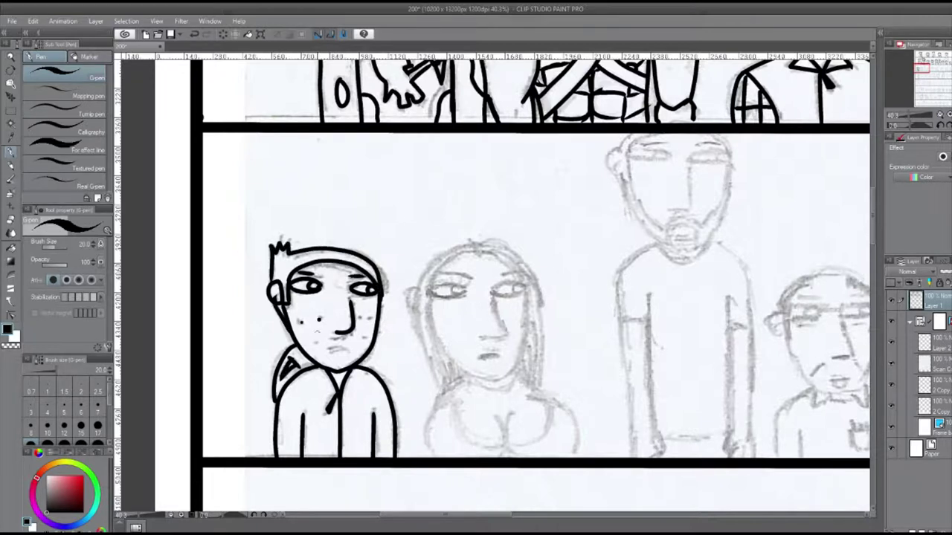
key(ctrl+z)
Ink the lashed eyes, nose, mouth and upper hairline of the long-haired woman beside the freckled boy.
drag(430, 289, 523, 288)
key(ctrl+z)
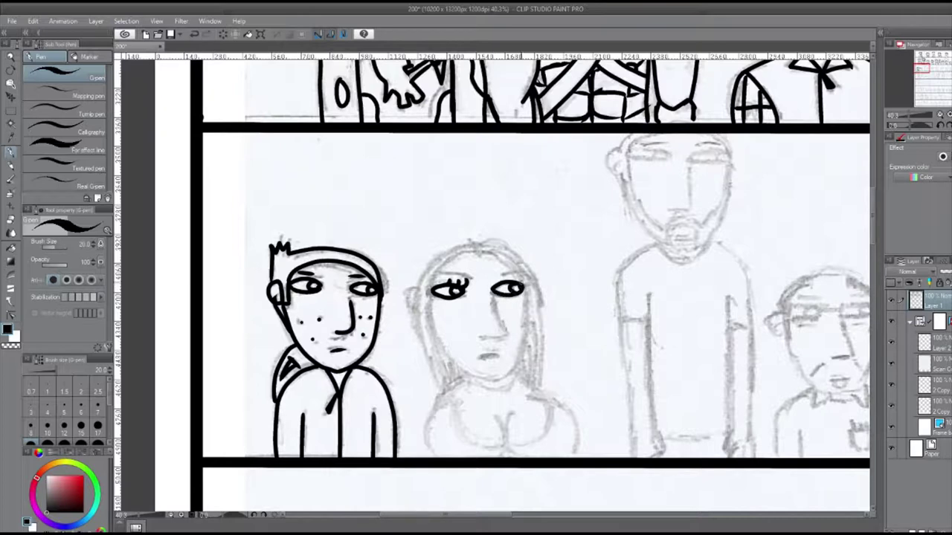
drag(503, 330, 483, 337)
drag(482, 356, 495, 355)
drag(434, 281, 477, 252)
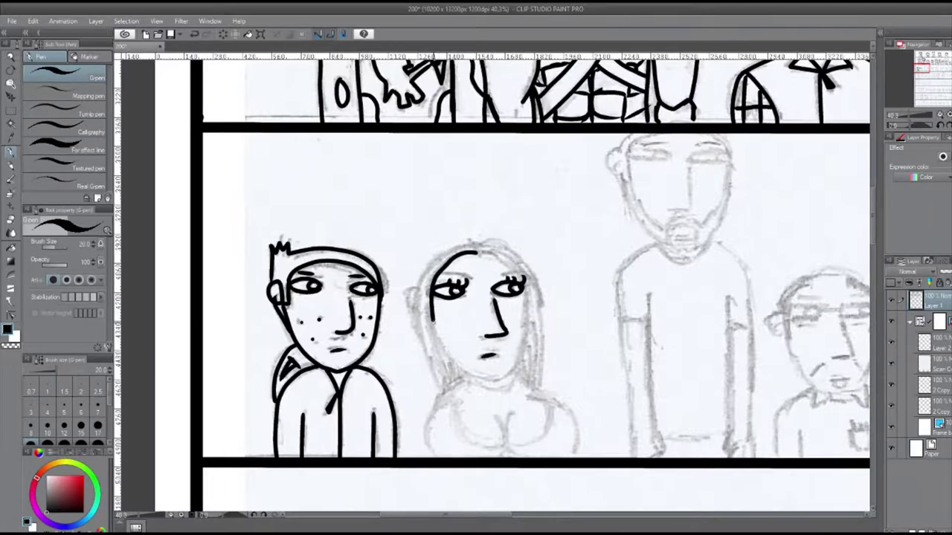
Ink the long-haired woman's face outline, eyebrows and the outer hair line on one side.
drag(431, 320, 530, 288)
drag(446, 275, 463, 270)
mouse_move(472, 252)
mouse_down()
mouse_move(495, 248)
mouse_move(528, 293)
mouse_up()
drag(475, 242, 543, 357)
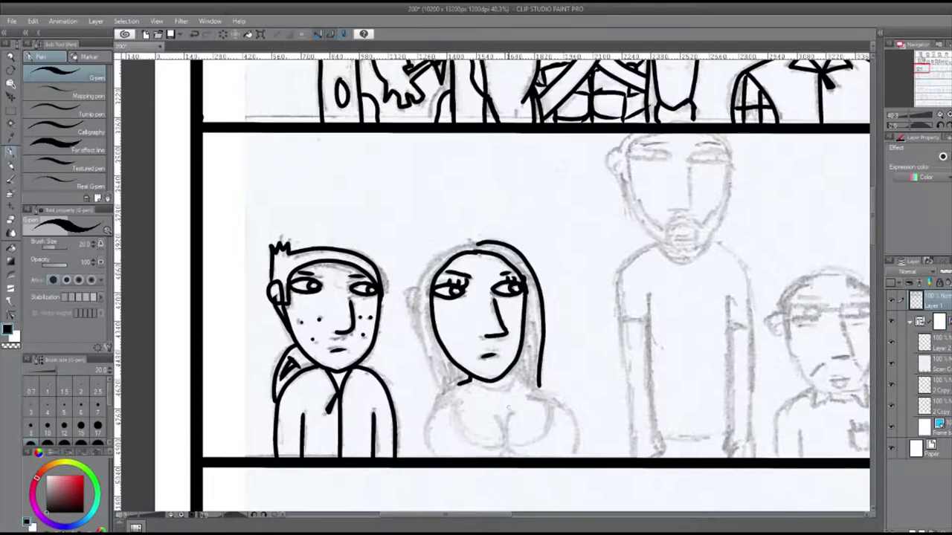
key(ctrl+z)
Ink the long-haired woman's cleavage lines and the outer curves of her chest on both sides.
drag(509, 414, 504, 455)
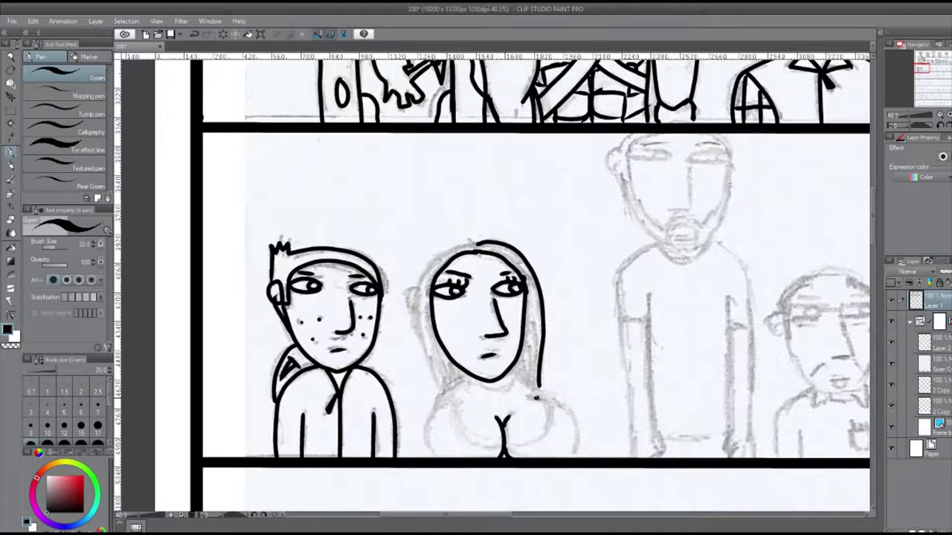
drag(536, 398, 577, 455)
drag(455, 402, 439, 457)
key(ctrl+z)
drag(456, 400, 443, 456)
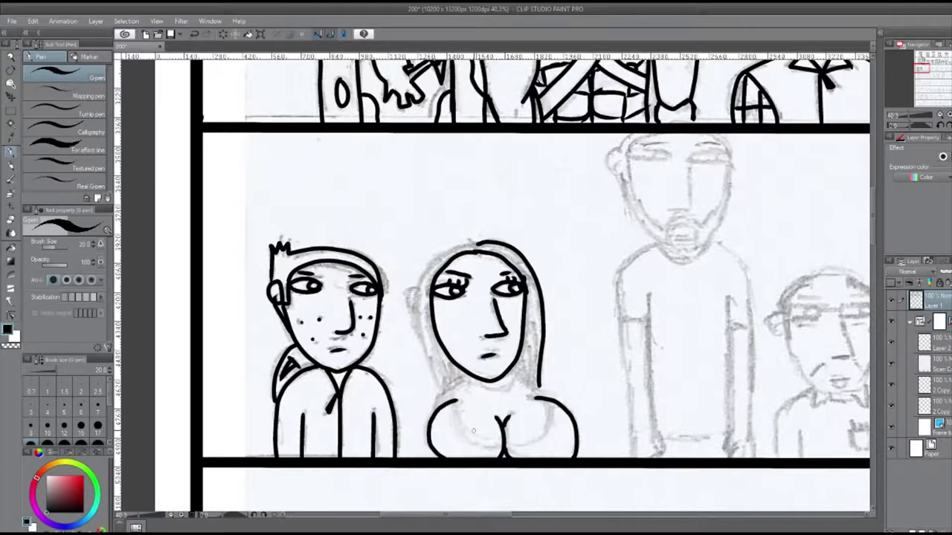
Ink the long-haired woman's neck, shoulder lines and curved neckline.
drag(468, 373, 433, 410)
drag(509, 370, 552, 401)
drag(452, 400, 501, 446)
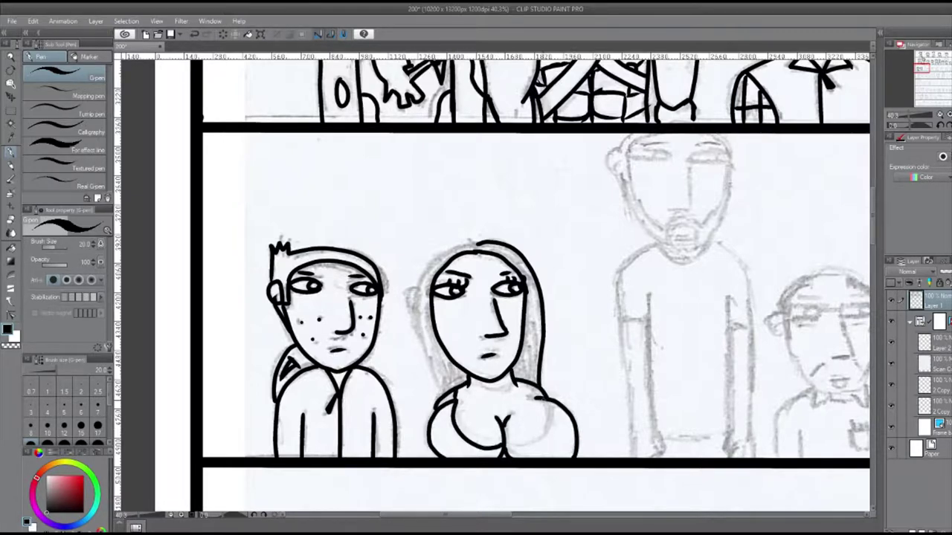
drag(550, 397, 504, 444)
Rework the woman's neckline curves and ink the long hair strands framing both sides of her face.
click(193, 35)
click(194, 35)
click(206, 34)
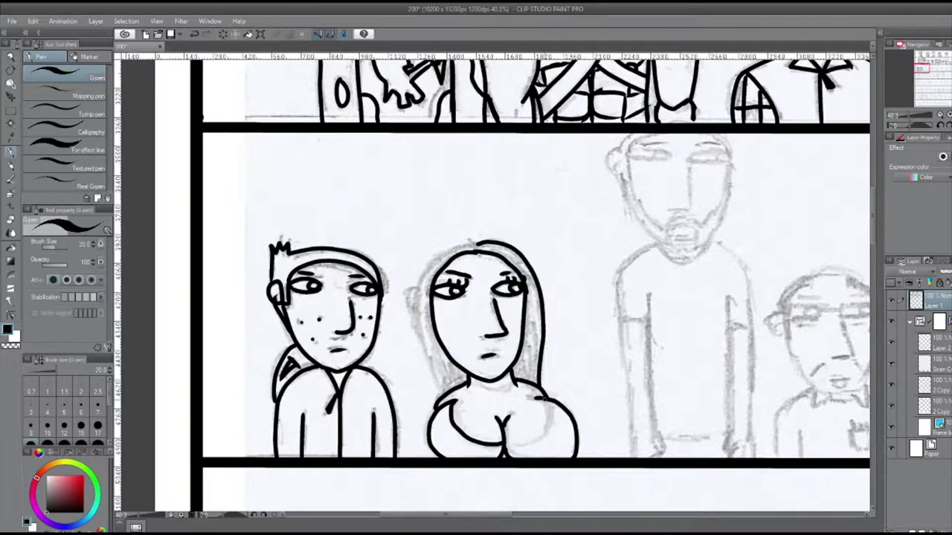
click(206, 34)
click(206, 34)
click(206, 34)
mouse_move(454, 249)
mouse_down()
mouse_move(426, 386)
mouse_move(449, 385)
mouse_up()
drag(505, 257, 514, 381)
Ink the tall bearded man's eyes, eyebrows, nose, ear, goatee, beard lines and head outline.
drag(515, 525, 248, 534)
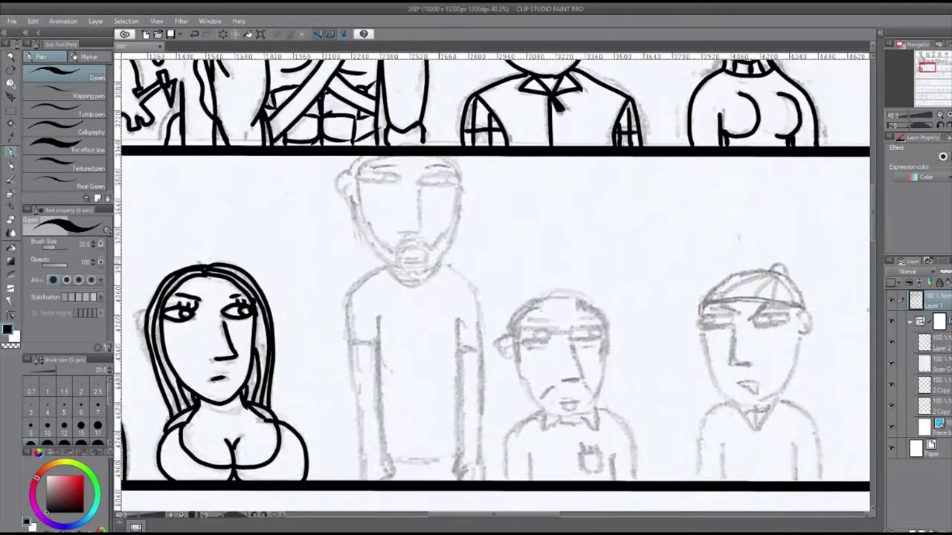
drag(362, 174, 359, 178)
drag(422, 174, 421, 178)
drag(419, 189, 419, 229)
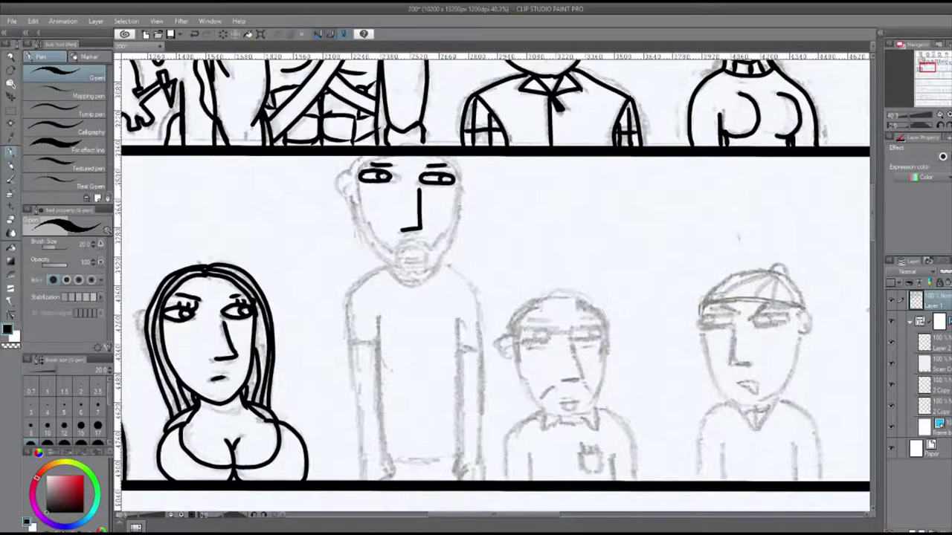
drag(450, 180, 428, 272)
mouse_move(348, 173)
mouse_down()
mouse_move(349, 201)
mouse_move(403, 275)
mouse_up()
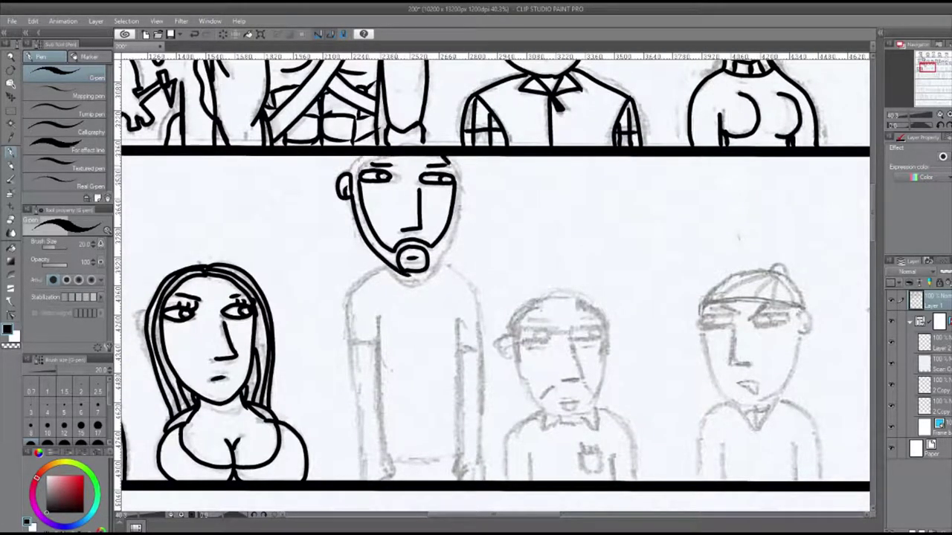
drag(454, 160, 428, 271)
drag(350, 179, 380, 154)
Ink the tall man's T-shirt, sleeve hems, long arms and hands, and close his beard and neckline.
drag(394, 269, 366, 478)
drag(378, 318, 383, 476)
mouse_move(370, 470)
mouse_down()
mouse_move(388, 480)
mouse_move(457, 460)
mouse_up()
drag(455, 320, 461, 476)
drag(431, 267, 482, 477)
drag(466, 469, 476, 481)
drag(388, 269, 416, 286)
drag(351, 344, 376, 342)
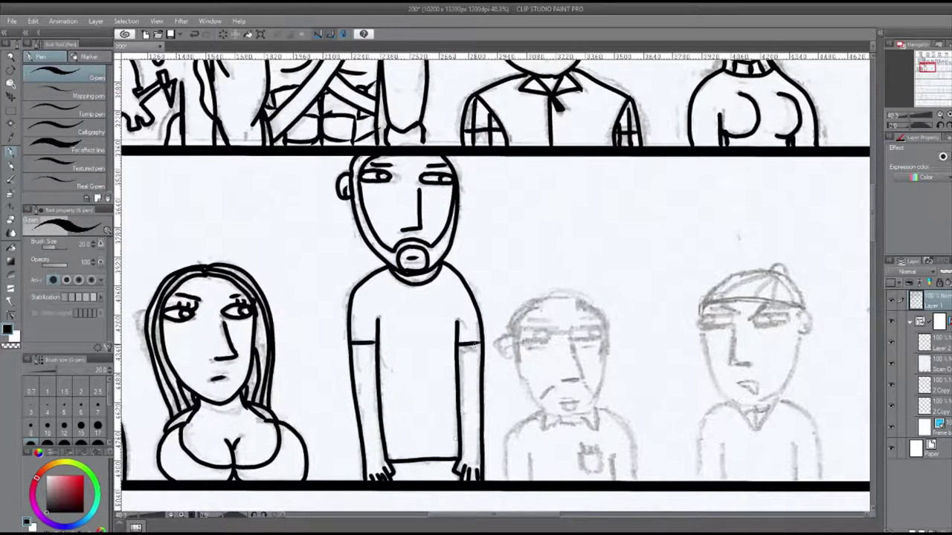
drag(411, 267, 443, 286)
drag(457, 343, 481, 345)
Ink the balding man's glasses, eyes, nose, mouth, cheek creases, ear and face outline beside the tall man.
drag(595, 297, 427, 298)
mouse_move(349, 327)
mouse_down()
mouse_move(379, 343)
mouse_move(431, 334)
mouse_move(395, 378)
mouse_up()
drag(394, 400, 411, 401)
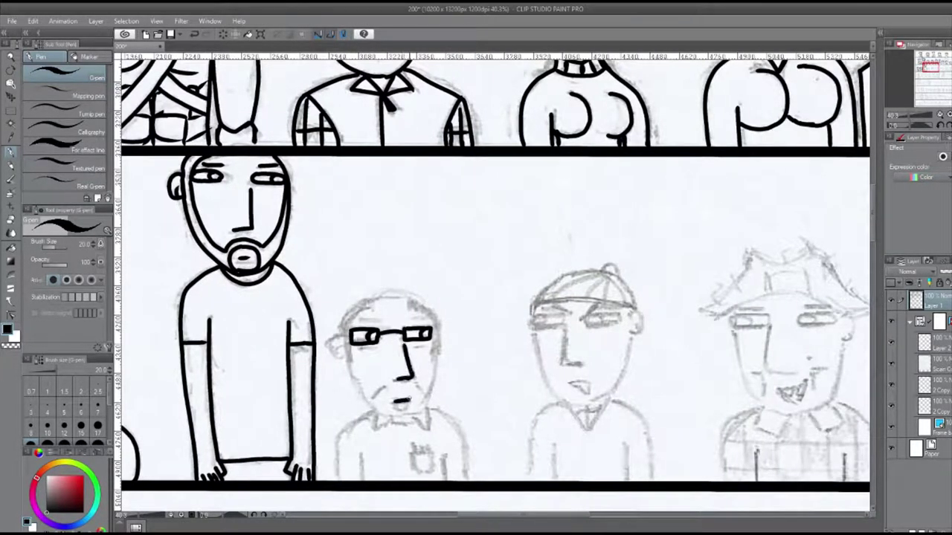
drag(346, 336, 344, 358)
drag(348, 356, 394, 416)
drag(435, 336, 397, 416)
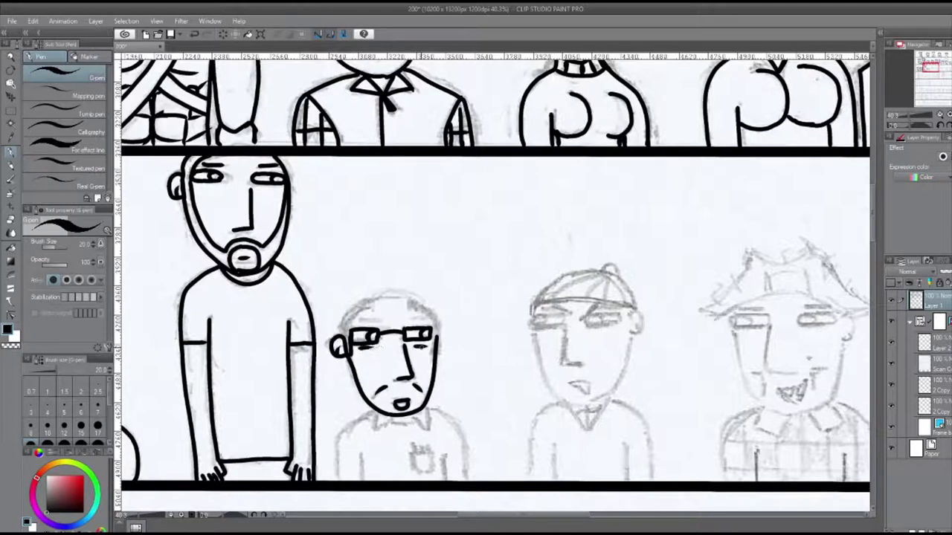
Ink the balding man's side hair patches and the bare crown of his head.
drag(372, 298, 342, 335)
drag(408, 299, 437, 343)
drag(368, 300, 424, 299)
Ink the balding man's collar, shirt shoulders, sleeve lines and chest pocket.
drag(373, 415, 392, 428)
drag(428, 408, 336, 480)
drag(360, 453, 358, 480)
drag(411, 446, 435, 449)
mouse_move(413, 453)
mouse_down()
mouse_move(432, 455)
mouse_move(445, 482)
mouse_up()
drag(428, 408, 465, 480)
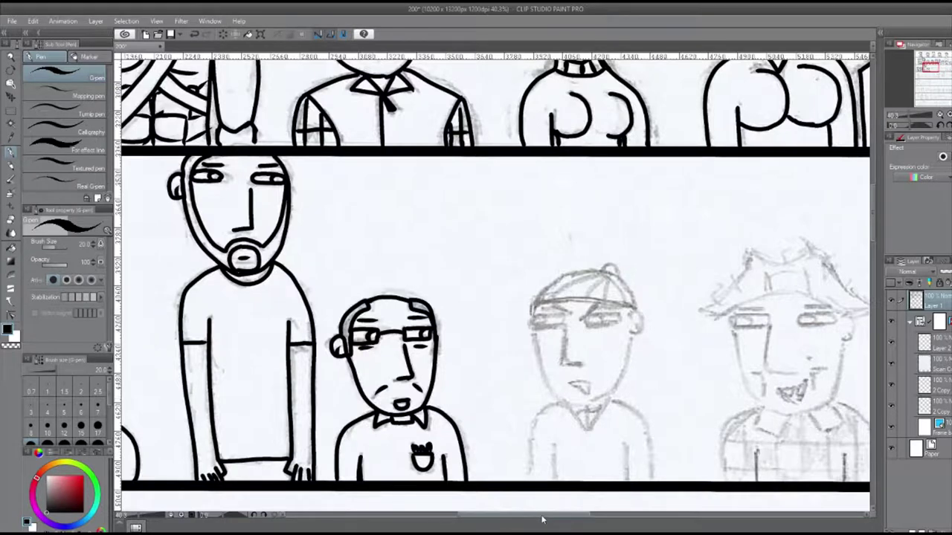
Ink the cap-wearing man's eyes, eyebrows, nose, mouth, ear and face outline.
drag(531, 515, 559, 515)
drag(364, 318, 449, 320)
drag(376, 308, 397, 312)
mouse_move(413, 312)
mouse_down()
mouse_move(433, 306)
mouse_move(411, 365)
mouse_up()
drag(401, 381, 422, 392)
drag(461, 311, 466, 333)
drag(364, 327, 414, 410)
drag(467, 333, 417, 408)
Ink the cap-wearing man's V-neck sweater with its shoulders and sleeve lines.
mouse_move(401, 407)
mouse_down()
mouse_move(436, 406)
mouse_move(365, 479)
mouse_up()
drag(384, 445, 386, 480)
drag(434, 402, 483, 479)
drag(457, 446, 461, 479)
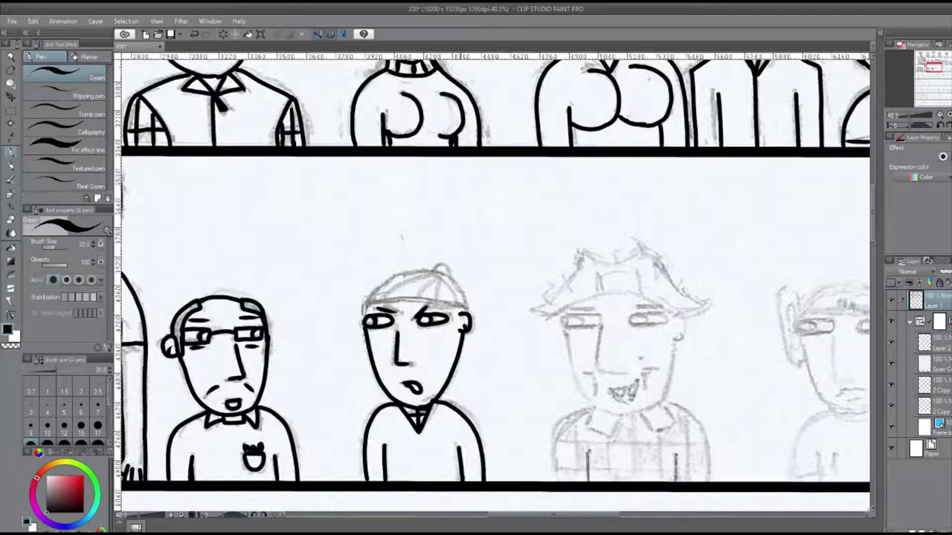
Ink the man's cap with its brim band, panel seams and top button.
drag(364, 320, 470, 311)
mouse_move(368, 302)
mouse_down()
mouse_move(470, 306)
mouse_move(435, 274)
mouse_up()
mouse_move(434, 270)
mouse_down()
mouse_move(463, 306)
mouse_move(449, 265)
mouse_up()
Ink the straw-hat man's eyes, nose, ear, face outline, cheek creases and gap-toothed mouth.
scroll(495, 320, right, 5)
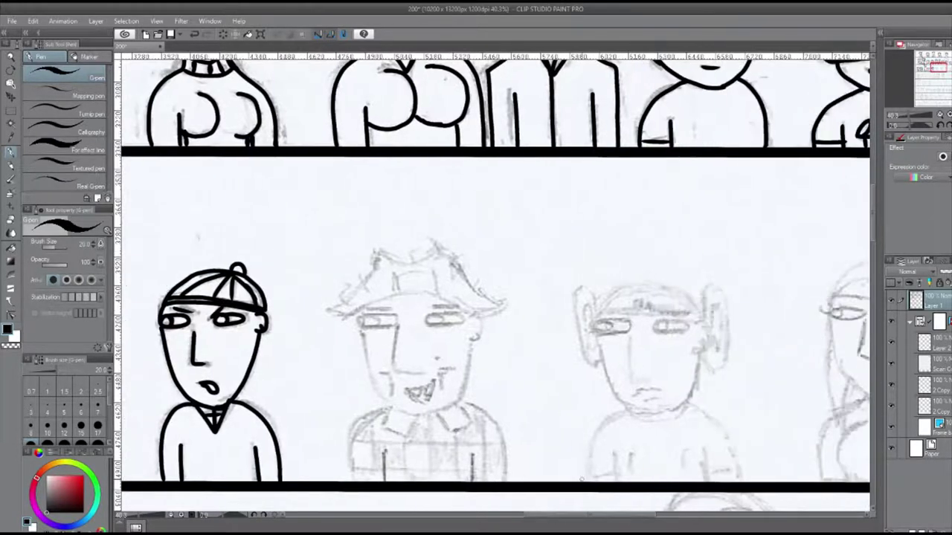
mouse_move(361, 320)
mouse_down()
mouse_move(396, 319)
mouse_move(372, 322)
mouse_up()
mouse_move(428, 319)
mouse_down()
mouse_move(461, 318)
mouse_move(444, 321)
mouse_up()
drag(394, 329, 413, 370)
drag(470, 315, 473, 341)
drag(363, 324, 422, 413)
mouse_move(473, 342)
mouse_down()
mouse_move(464, 380)
mouse_move(428, 410)
mouse_up()
drag(452, 367, 442, 385)
mouse_move(380, 371)
mouse_down()
mouse_move(392, 394)
mouse_move(430, 401)
mouse_up()
Ink the straw hat's curved brim, crown, rectangular patch and frayed straw ends, plus the man's eyebrows.
drag(328, 312, 501, 308)
drag(376, 309, 461, 305)
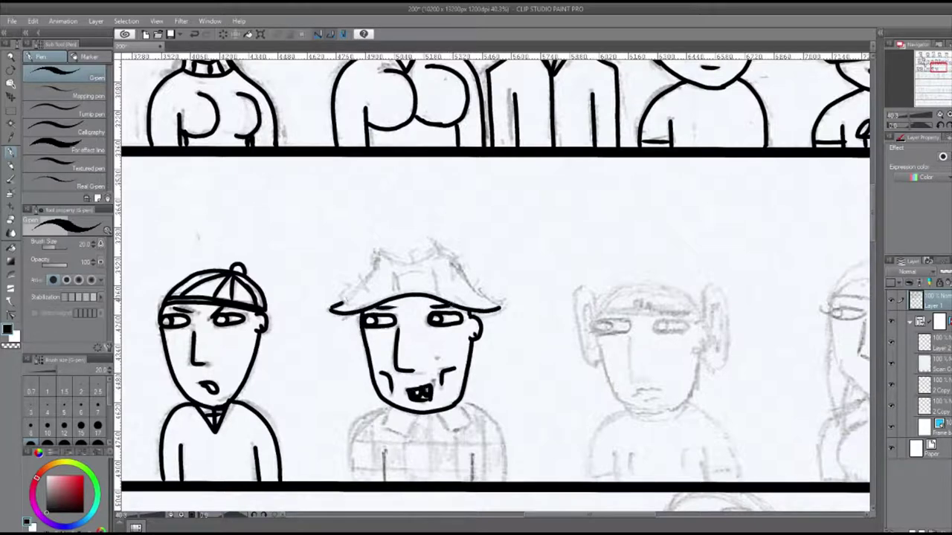
drag(372, 256, 470, 306)
drag(462, 281, 502, 309)
drag(394, 270, 438, 295)
drag(336, 303, 360, 276)
drag(428, 250, 436, 236)
drag(468, 274, 485, 294)
Ink the straw-hat man's shirt collar flaps, shoulders and sleeve line.
drag(382, 407, 416, 435)
drag(445, 406, 467, 429)
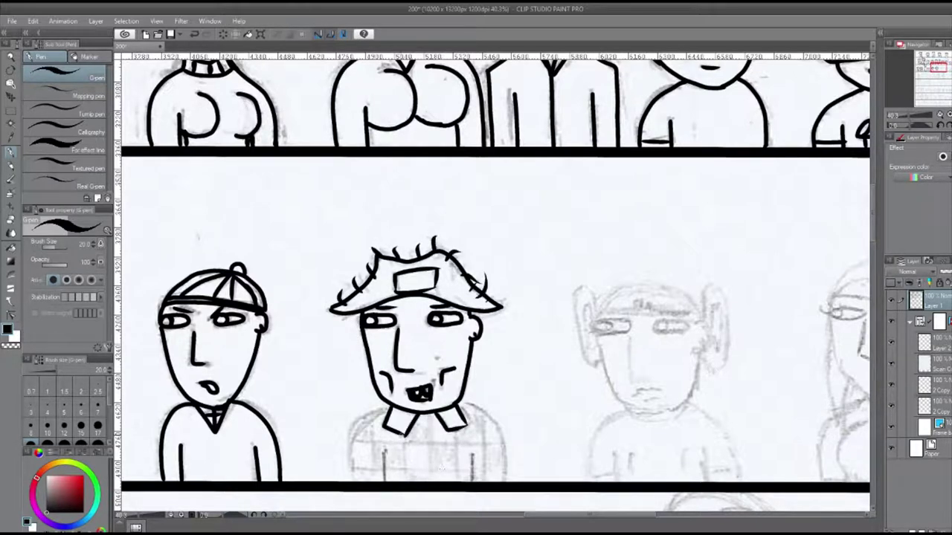
drag(373, 407, 353, 482)
drag(383, 450, 384, 481)
drag(469, 406, 502, 481)
Ink the horizontal and vertical plaid lines across the straw-hat man's shirt.
drag(351, 441, 497, 442)
drag(356, 470, 499, 469)
drag(457, 443, 456, 482)
drag(488, 443, 486, 471)
drag(405, 443, 405, 470)
drag(426, 443, 426, 470)
drag(366, 443, 363, 481)
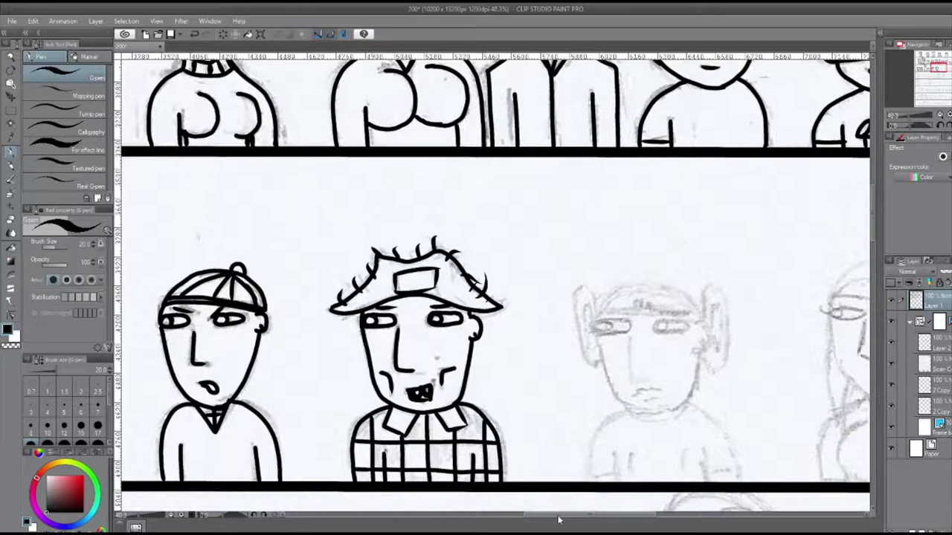
Ink the headphone-wearing man's eyes, nose, mouth, ear and full head outline.
drag(589, 514, 662, 514)
drag(396, 327, 430, 328)
drag(451, 327, 485, 327)
drag(500, 320, 504, 349)
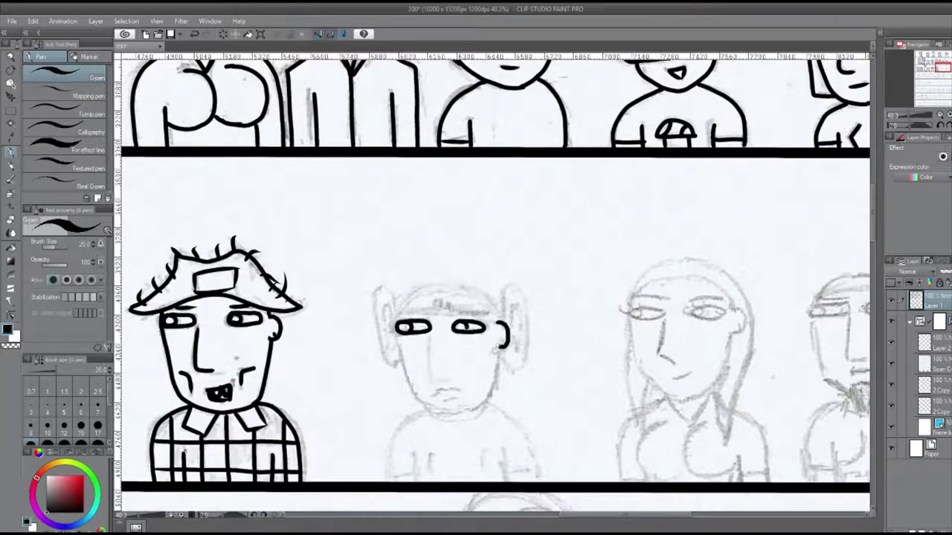
drag(399, 333, 503, 348)
drag(430, 335, 442, 380)
drag(434, 389, 445, 389)
drag(397, 323, 501, 324)
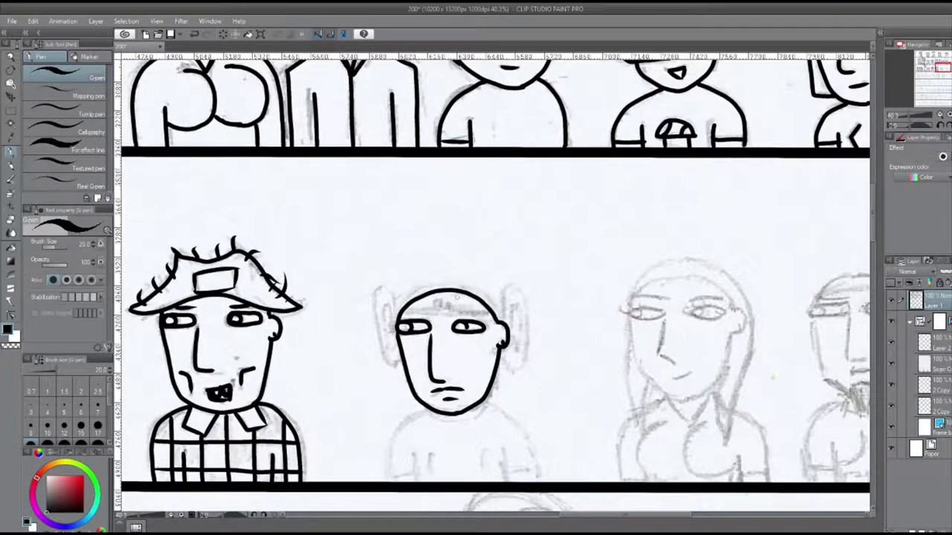
Ink the man's headphones with their headband, his thick single eyebrow, and his shoulders and sleeves.
mouse_move(409, 312)
mouse_down()
mouse_move(482, 315)
mouse_move(375, 327)
mouse_move(398, 365)
mouse_up()
drag(388, 316, 388, 347)
drag(505, 291, 506, 361)
drag(397, 320, 504, 318)
drag(498, 452, 511, 483)
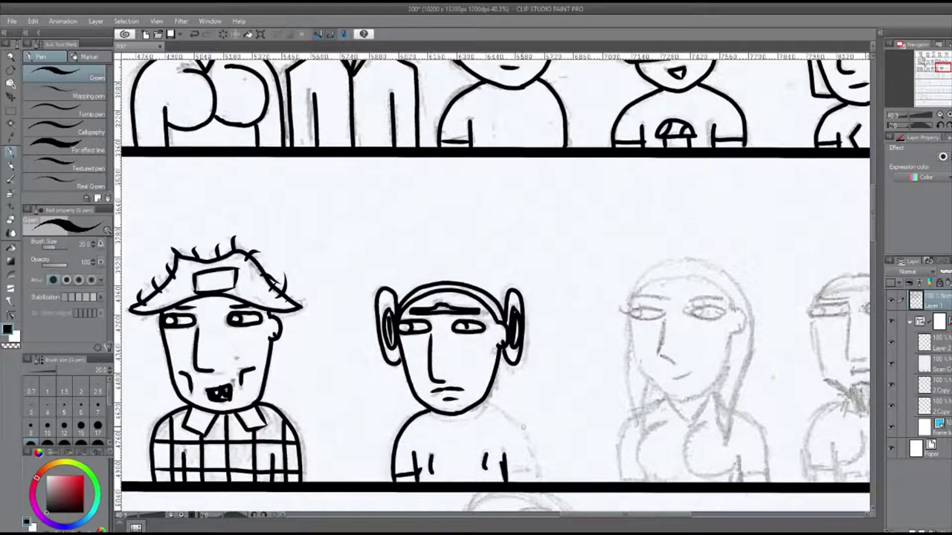
drag(482, 399, 536, 483)
Ink the long-haired woman's lashed eyes, nose, ear, mouth and face outline beside the headphone-wearing man.
drag(495, 335, 205, 334)
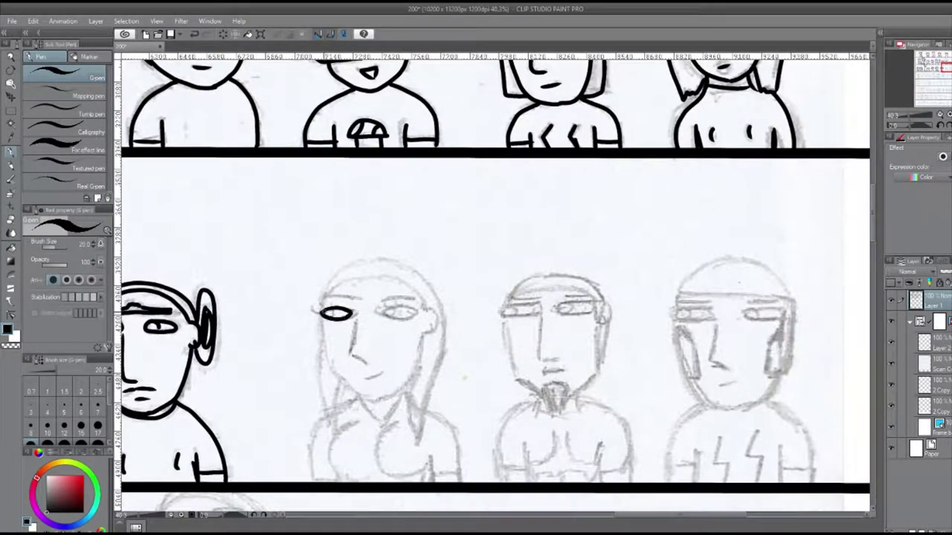
drag(387, 312, 391, 300)
drag(357, 324, 365, 362)
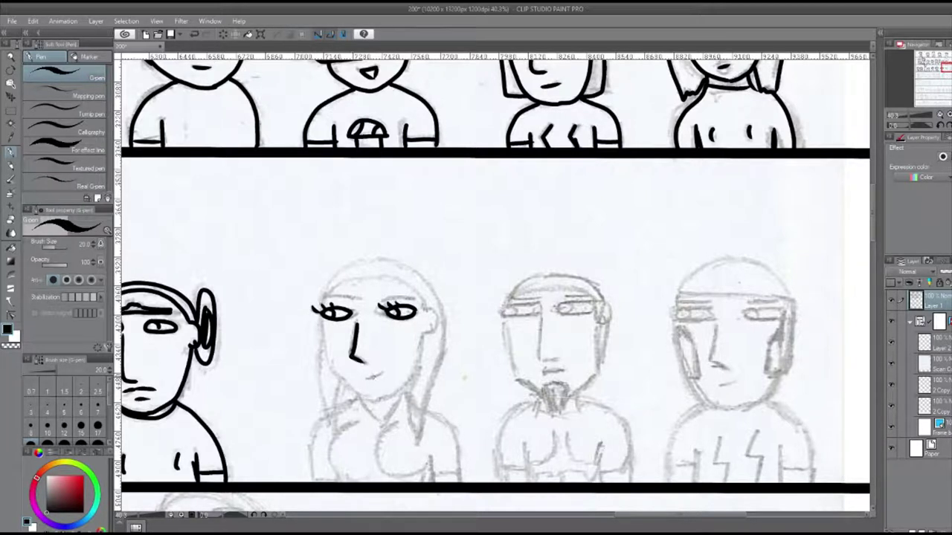
drag(423, 311, 430, 335)
drag(365, 378, 382, 375)
drag(321, 318, 381, 402)
drag(425, 331, 381, 401)
Ink the long-haired woman's V-neckline, eyebrows, long hair, shoulders, arms and chest.
drag(363, 393, 403, 394)
mouse_move(320, 312)
mouse_down()
mouse_move(414, 292)
mouse_move(448, 327)
mouse_move(407, 388)
mouse_move(354, 293)
mouse_up()
drag(381, 299, 413, 294)
mouse_move(319, 318)
mouse_down()
mouse_move(361, 380)
mouse_move(311, 482)
mouse_up()
mouse_move(358, 424)
mouse_down()
mouse_move(328, 457)
mouse_move(365, 475)
mouse_up()
mouse_move(401, 425)
mouse_down()
mouse_move(425, 470)
mouse_move(423, 409)
mouse_up()
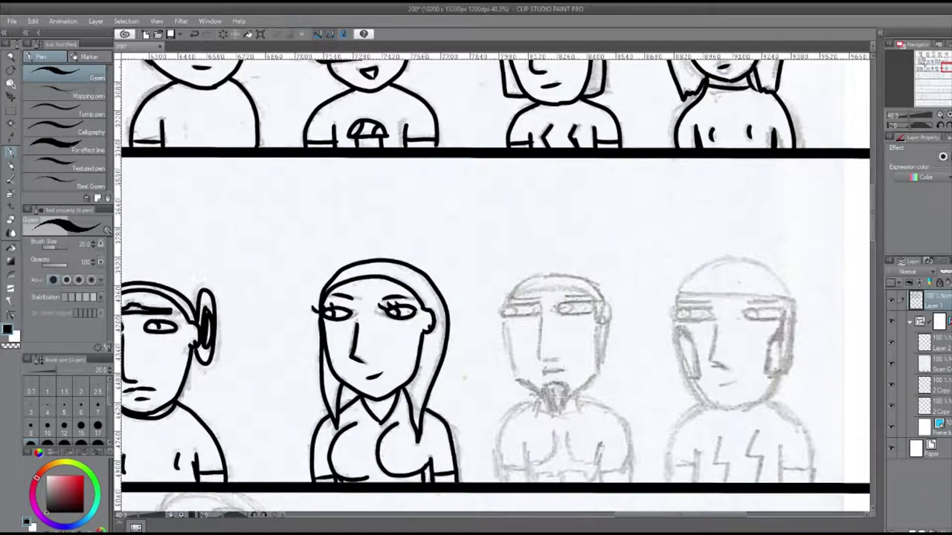
Ink the goateed man's eyes and eyebrows, redoing the first brow strokes.
mouse_move(491, 312)
mouse_down()
mouse_move(327, 314)
mouse_move(376, 299)
mouse_up()
drag(394, 307, 432, 308)
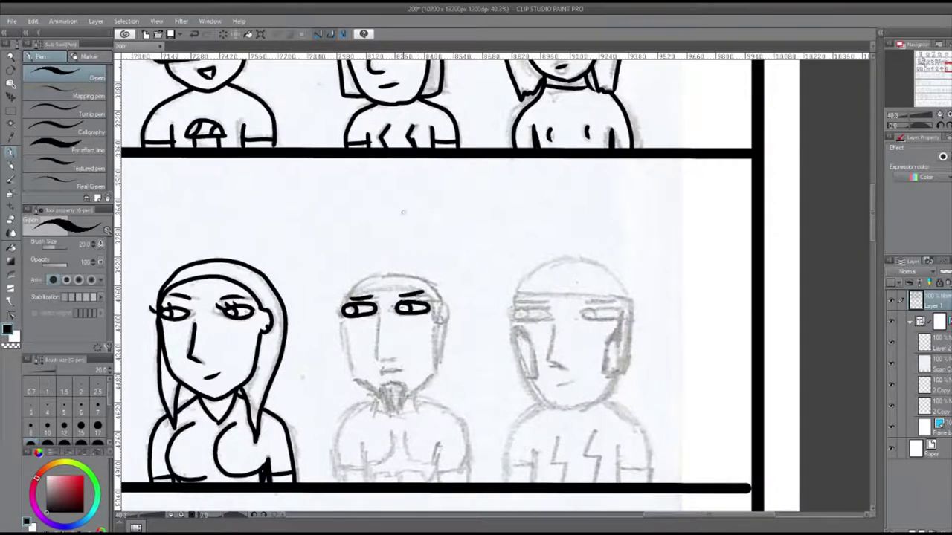
key(ctrl+z)
key(ctrl+z)
drag(343, 300, 431, 305)
Ink the goateed man's ear and sideburn, face outline, nose, mouth and hairline.
mouse_move(439, 301)
mouse_down()
mouse_move(446, 321)
mouse_move(438, 368)
mouse_up()
mouse_move(345, 318)
mouse_down()
mouse_move(352, 381)
mouse_move(406, 386)
mouse_move(382, 394)
mouse_up()
drag(439, 368, 406, 388)
drag(381, 320, 391, 360)
drag(384, 369, 402, 368)
mouse_move(342, 312)
mouse_down()
mouse_move(434, 288)
mouse_move(442, 372)
mouse_move(443, 297)
mouse_up()
Ink the man's pointed goatee, neck, shoulders, sleeves and chest muscle lines.
drag(377, 394, 384, 411)
mouse_move(413, 394)
mouse_down()
mouse_move(416, 410)
mouse_move(333, 482)
mouse_move(470, 482)
mouse_up()
drag(436, 445, 438, 481)
drag(371, 434, 397, 465)
drag(405, 432, 430, 466)
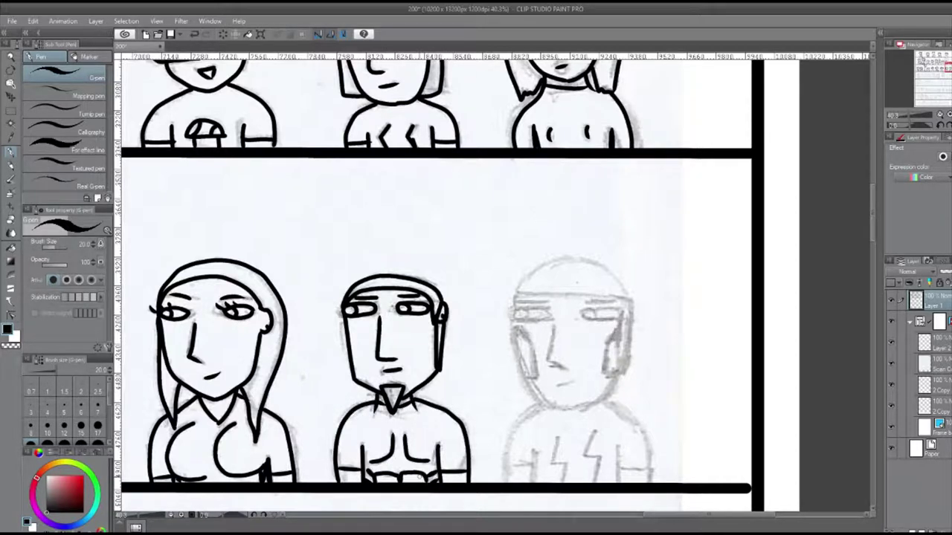
Ink the eyes, eyebrows, nose and mouth of the last man in the row.
key(ctrl+z)
drag(513, 315, 617, 316)
drag(518, 302, 616, 302)
drag(553, 327, 556, 366)
drag(616, 311, 619, 332)
drag(557, 385, 573, 381)
Ink the last man's long sideburns, jawline and rounded cap with its straight lower edge.
drag(603, 319, 605, 372)
drag(632, 302, 621, 372)
drag(513, 300, 512, 336)
mouse_move(510, 327)
mouse_down()
mouse_move(536, 379)
mouse_move(569, 409)
mouse_up()
drag(570, 409, 617, 373)
drag(517, 295, 634, 301)
drag(513, 293, 629, 298)
Ink the capped man's shoulders and sleeves and the zigzag lines on his chest.
drag(542, 406, 506, 483)
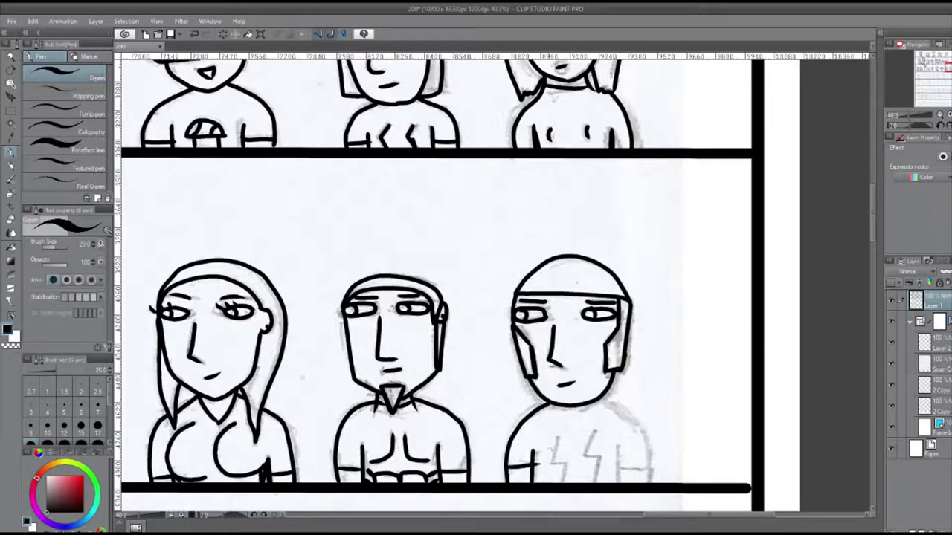
mouse_move(559, 440)
mouse_down()
mouse_move(551, 466)
mouse_move(567, 482)
mouse_up()
drag(597, 433, 590, 479)
mouse_move(599, 399)
mouse_down()
mouse_move(623, 415)
mouse_move(646, 479)
mouse_up()
Ink the eyes, ear, nose and head outline of the first, masked man in the next row.
scroll(872, 266, down, 5)
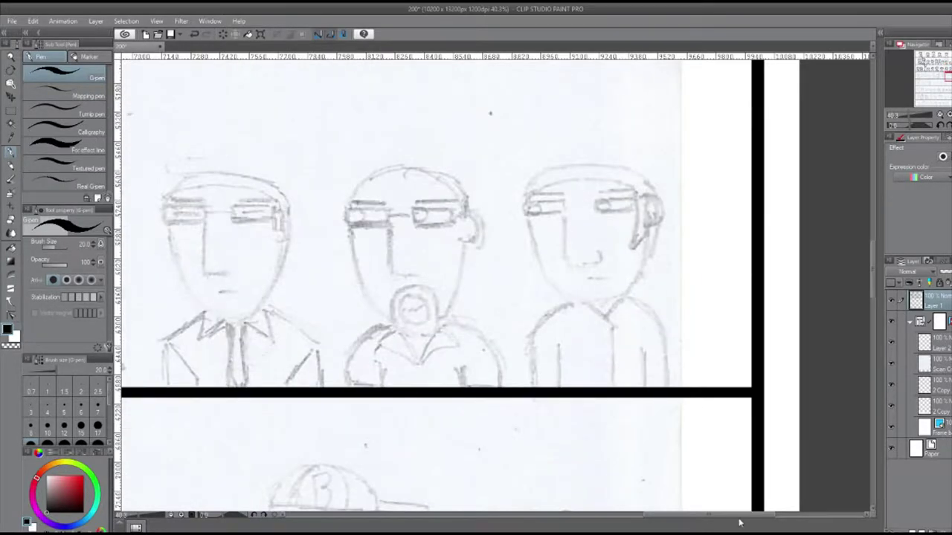
drag(335, 239, 342, 241)
drag(374, 234, 377, 235)
drag(373, 238, 381, 241)
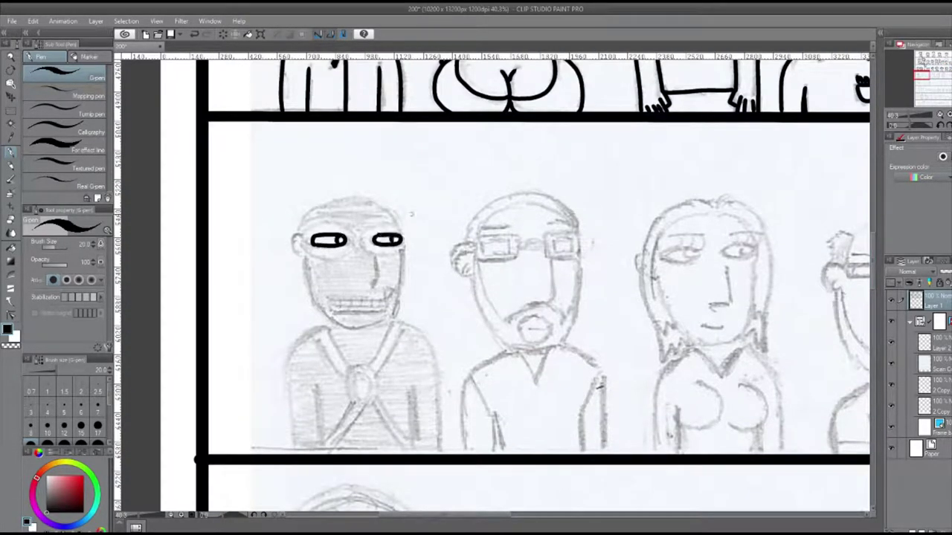
drag(299, 232, 300, 263)
drag(401, 240, 384, 321)
drag(300, 261, 385, 322)
drag(297, 232, 403, 239)
mouse_move(305, 230)
mouse_down()
mouse_move(324, 256)
mouse_move(350, 246)
mouse_up()
mouse_move(401, 235)
mouse_down()
mouse_move(364, 245)
mouse_move(399, 231)
mouse_up()
mouse_move(330, 308)
mouse_down()
mouse_move(388, 309)
mouse_move(381, 299)
mouse_up()
drag(386, 296, 394, 305)
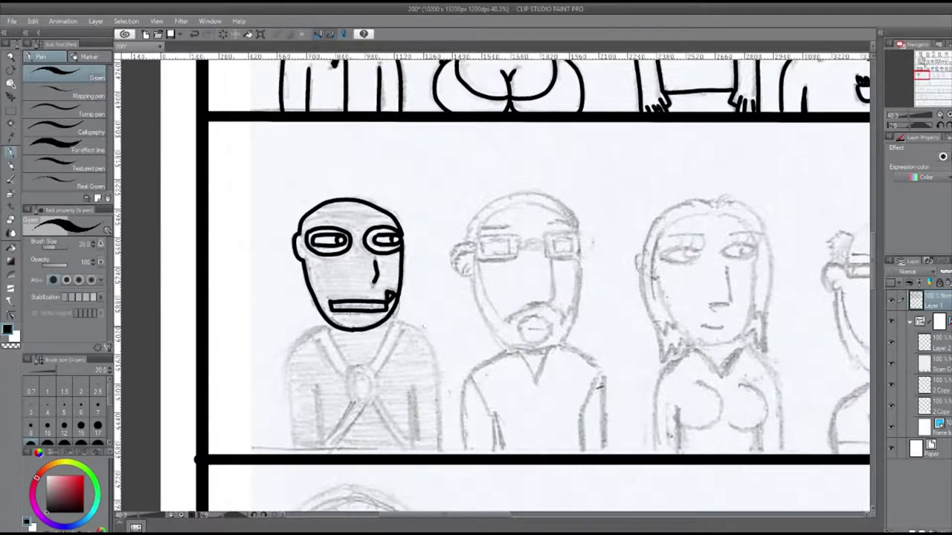
key(ctrl+z)
key(ctrl+z)
key(ctrl+z)
Ink the masked man's gridded teeth with a brush size of 10, and enlarge the brush again.
click(47, 428)
drag(330, 307, 389, 310)
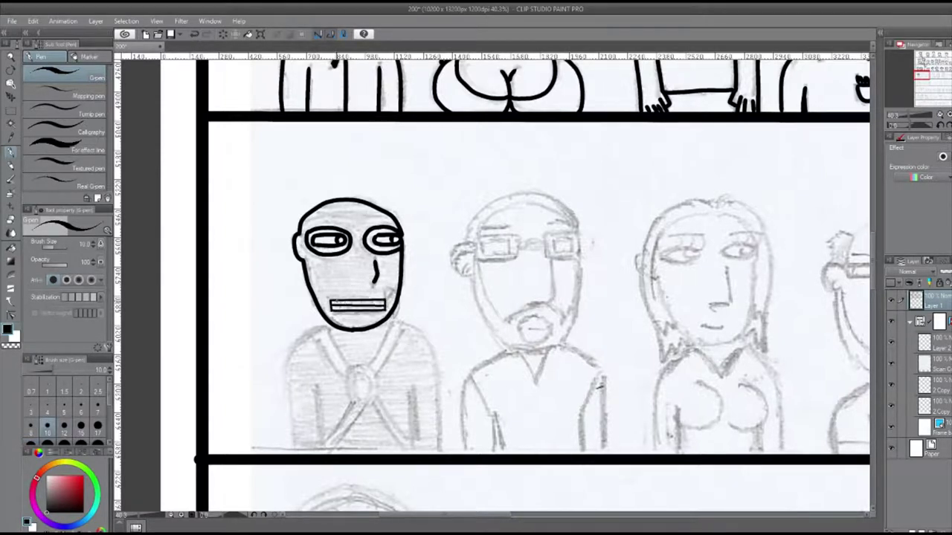
key(bracketright)
key(bracketright)
key(bracketright)
key(bracketright)
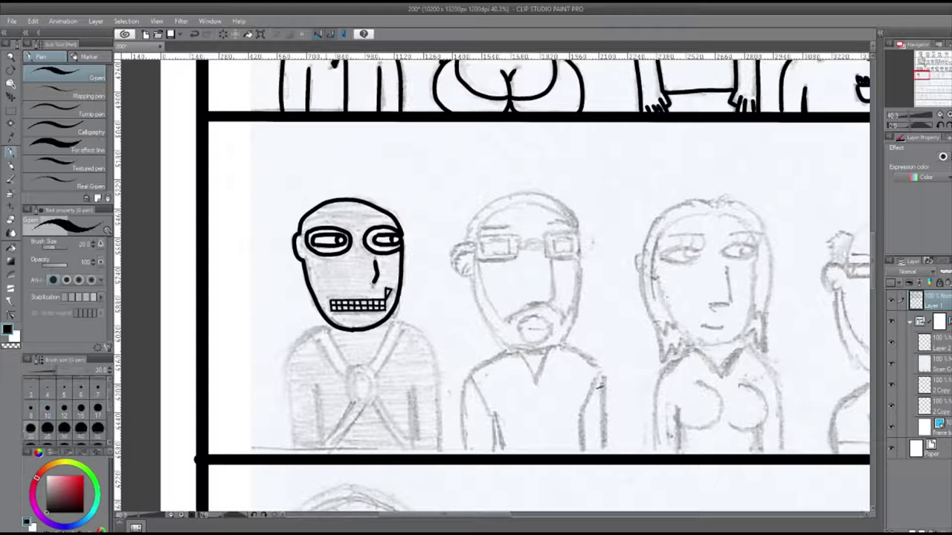
Ink the masked man's shoulders, outer arm lines and inner arm lines.
drag(327, 327, 291, 452)
drag(318, 389, 318, 454)
drag(389, 321, 438, 452)
drag(413, 392, 414, 452)
Ink the masked man's chest harness with a central ring and four crossing straps.
drag(361, 364, 360, 370)
drag(394, 321, 378, 378)
mouse_move(328, 327)
mouse_down()
mouse_move(351, 369)
mouse_move(345, 380)
mouse_up()
mouse_move(372, 398)
mouse_down()
mouse_move(412, 454)
mouse_move(336, 428)
mouse_up()
drag(361, 407, 324, 454)
Ink the bespectacled man's square glasses, nose, ear, mouth and the contours of his beard.
scroll(491, 282, right, 3)
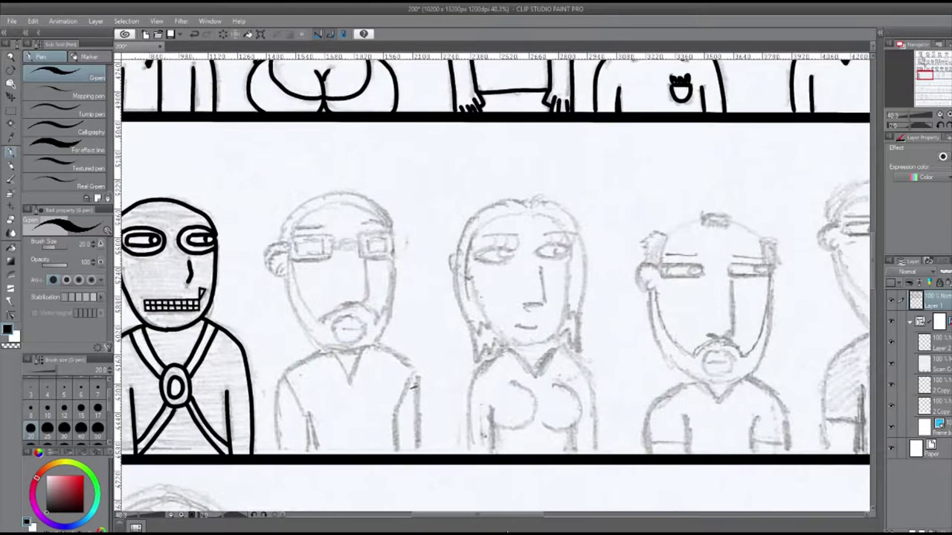
drag(307, 235, 291, 260)
drag(362, 235, 392, 259)
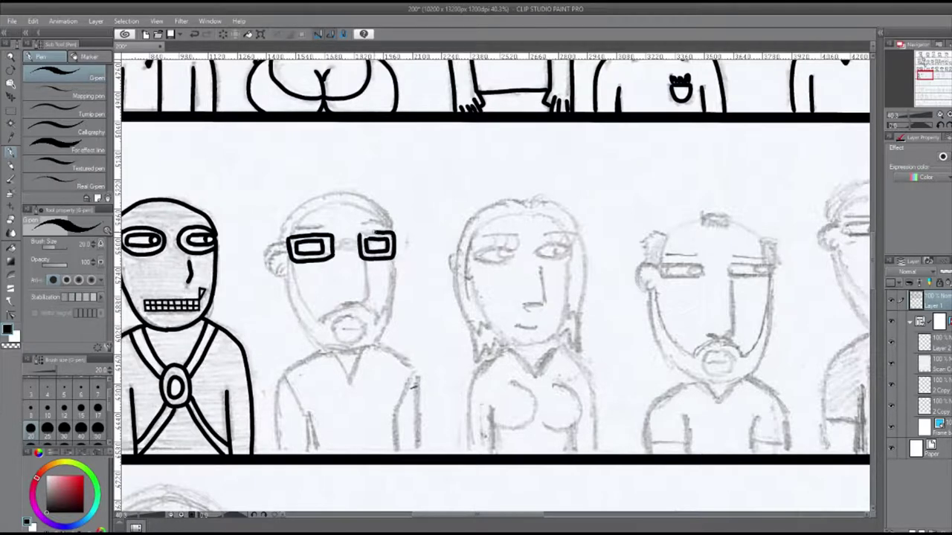
drag(334, 245, 359, 243)
mouse_move(289, 247)
mouse_down()
mouse_move(268, 272)
mouse_move(372, 324)
mouse_up()
drag(394, 259, 364, 345)
mouse_move(291, 255)
mouse_down()
mouse_move(284, 290)
mouse_move(360, 355)
mouse_up()
Ink the remaining beard edge and the bespectacled man's V-neck, shoulders and arms.
drag(395, 260, 336, 387)
drag(332, 349, 277, 453)
drag(306, 376, 309, 452)
drag(370, 347, 416, 454)
Ink the bespectacled man's hairline and the outer curve of his hair.
drag(287, 240, 320, 207)
drag(319, 202, 391, 231)
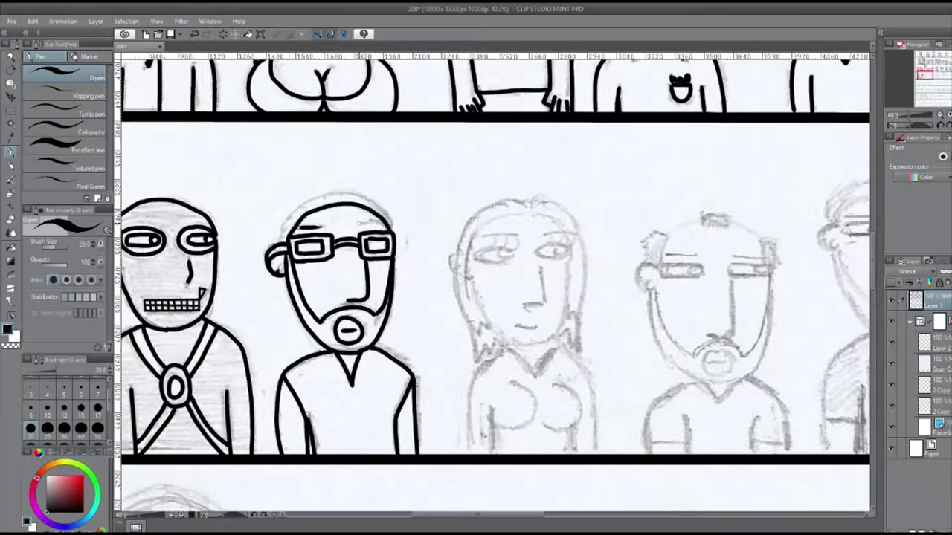
drag(277, 243, 331, 192)
drag(329, 190, 391, 230)
Ink the lashed eyes, nose and mouth of the woman beside the bespectacled man.
scroll(490, 283, right, 3)
drag(316, 254, 351, 250)
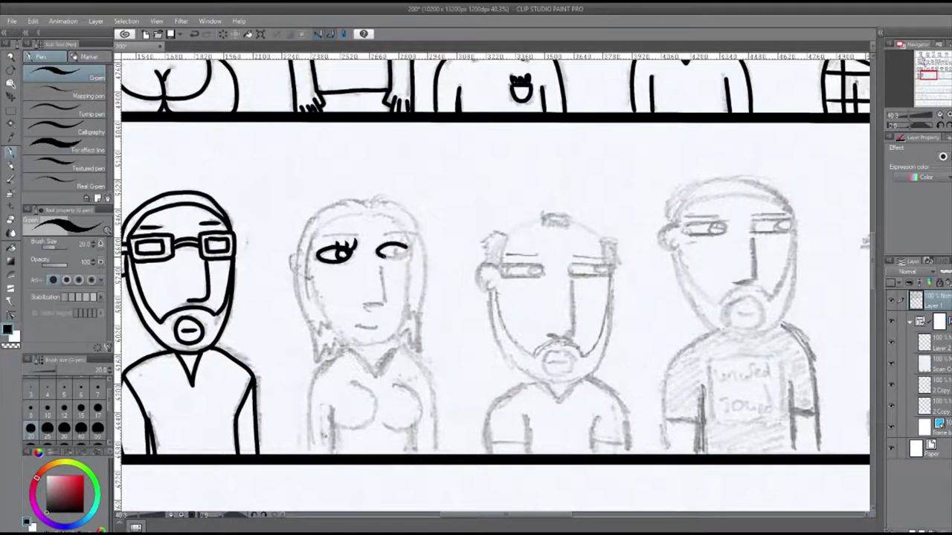
drag(366, 213, 372, 349)
drag(409, 247, 369, 350)
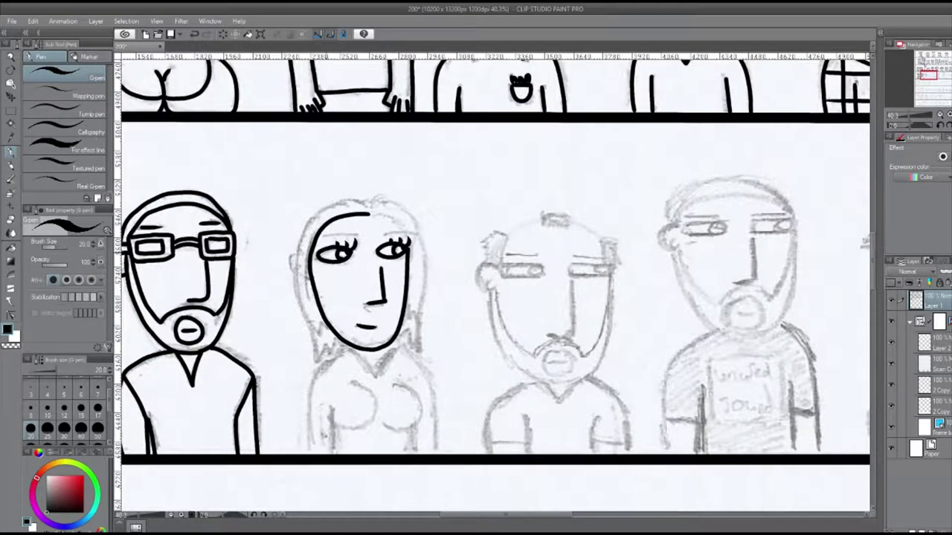
mouse_move(369, 213)
mouse_down()
mouse_move(409, 246)
mouse_move(305, 320)
mouse_up()
click(192, 34)
click(192, 34)
click(193, 33)
click(193, 33)
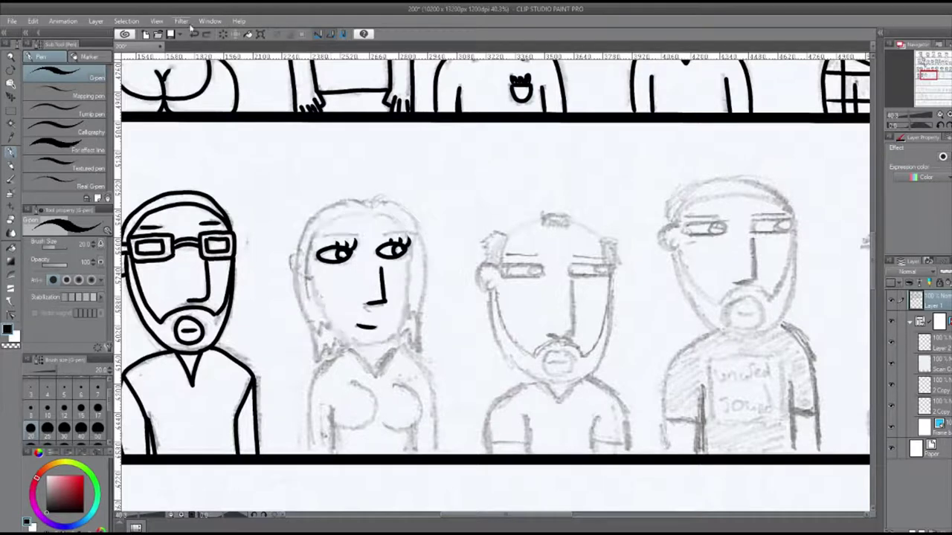
Ink the woman's face outline, forehead hairline and eyebrows.
mouse_move(363, 214)
mouse_down()
mouse_move(304, 280)
mouse_move(362, 348)
mouse_up()
mouse_move(409, 250)
mouse_down()
mouse_move(406, 294)
mouse_move(371, 350)
mouse_up()
drag(353, 214, 411, 245)
Ink the woman's hair with its jagged ends, her V-neckline, shoulders, arms and chest.
drag(361, 201, 311, 453)
drag(332, 405, 338, 454)
mouse_move(364, 383)
mouse_down()
mouse_move(334, 427)
mouse_move(372, 431)
mouse_up()
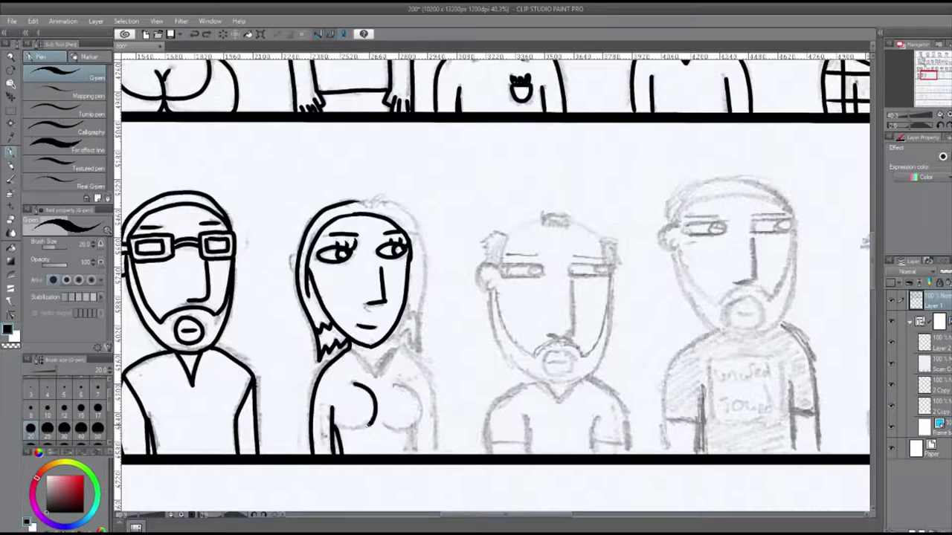
drag(401, 383, 386, 431)
drag(401, 346, 435, 455)
drag(351, 348, 394, 349)
mouse_move(355, 212)
mouse_down()
mouse_move(409, 219)
mouse_move(423, 354)
mouse_up()
drag(393, 328, 415, 348)
Ink the balding man's eyes, nose, ear, mouth and the inner and outer edges of his beard.
mouse_move(403, 311)
mouse_down()
mouse_move(413, 348)
mouse_move(251, 323)
mouse_up()
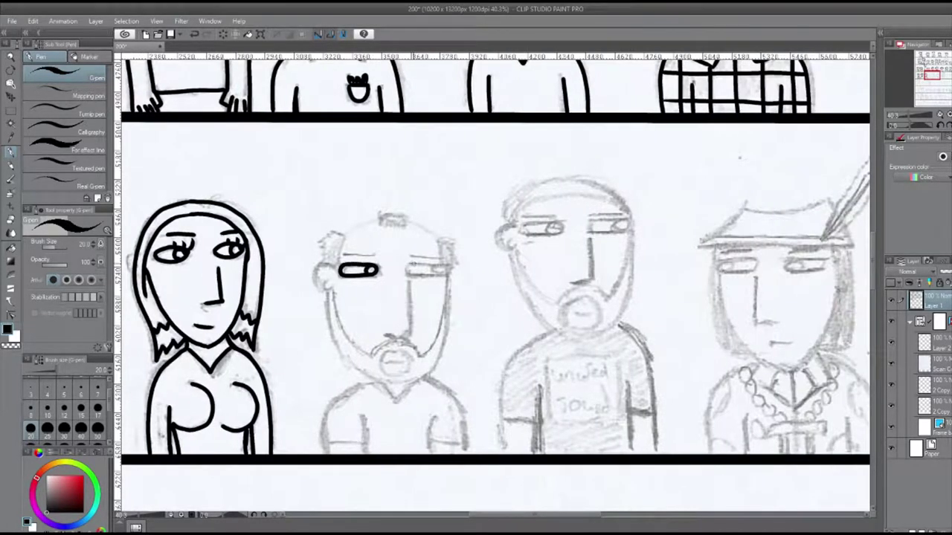
mouse_move(407, 269)
mouse_down()
mouse_move(449, 270)
mouse_move(388, 335)
mouse_up()
mouse_move(336, 264)
mouse_down()
mouse_move(327, 290)
mouse_move(372, 356)
mouse_up()
drag(372, 355, 423, 347)
mouse_move(448, 277)
mouse_down()
mouse_move(428, 349)
mouse_move(392, 354)
mouse_up()
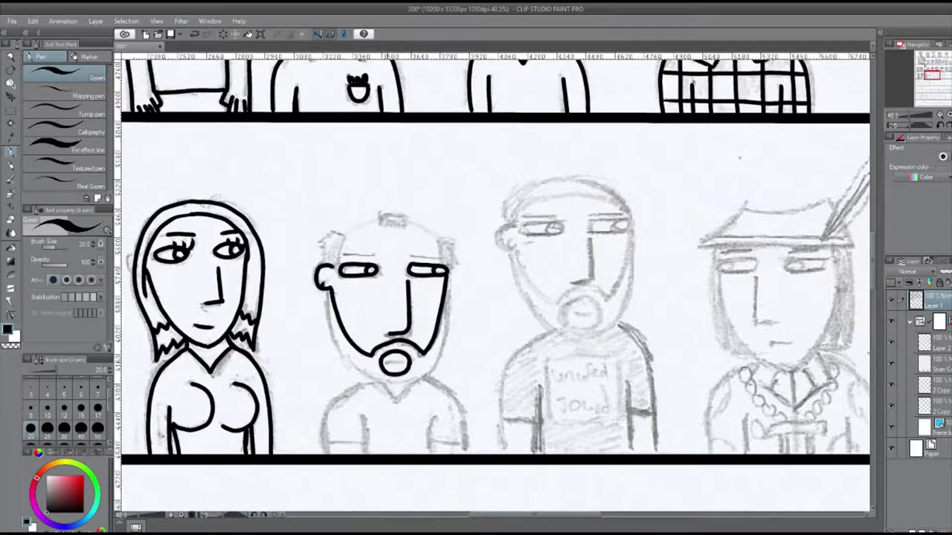
drag(327, 290, 394, 385)
drag(449, 277, 395, 384)
Ink the balding man's collar, shoulders and sleeves, and his bald crown with hair tufts.
drag(394, 377, 323, 443)
drag(363, 416, 363, 455)
drag(433, 417, 435, 454)
drag(413, 378, 465, 453)
drag(440, 444, 464, 443)
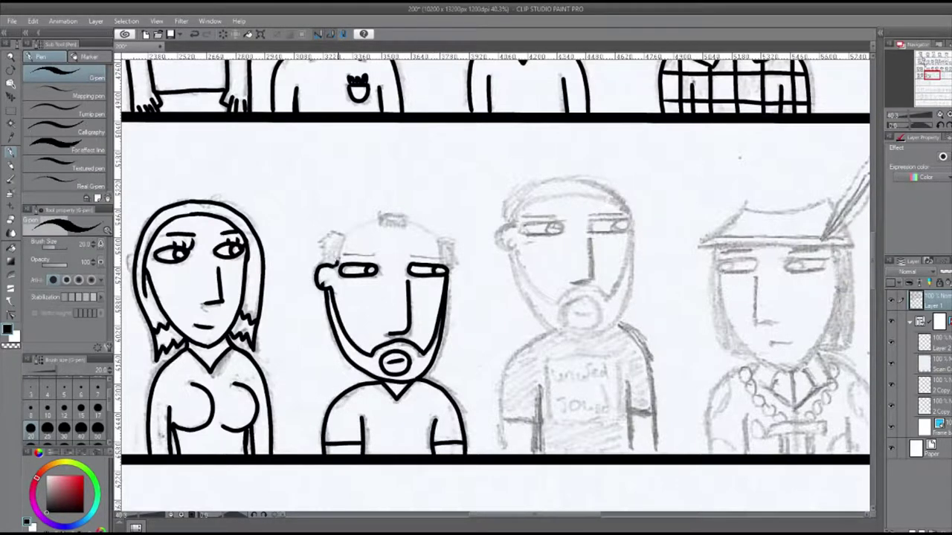
mouse_move(379, 218)
mouse_down()
mouse_move(343, 235)
mouse_move(455, 270)
mouse_up()
Ink the eyes, nose and eyebrows of the bearded man in the printed T-shirt.
drag(770, 492, 558, 492)
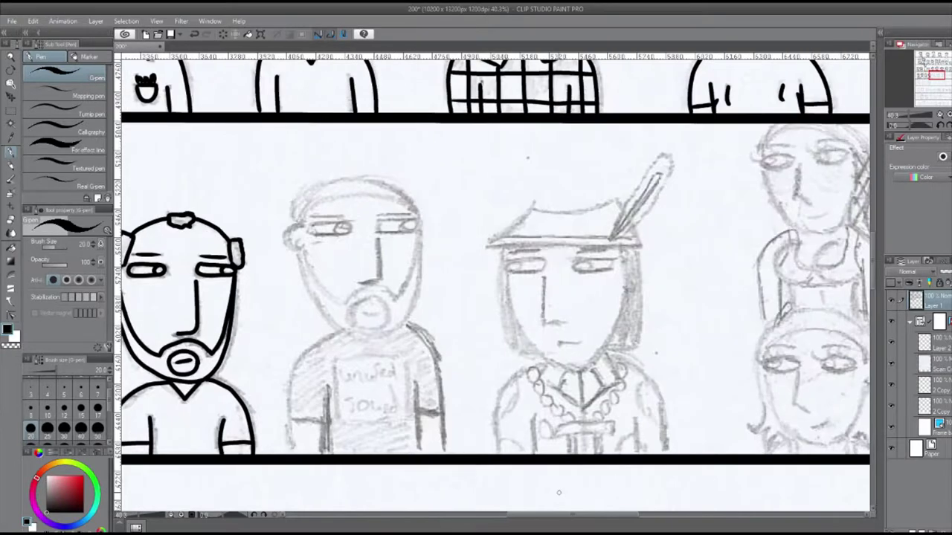
mouse_move(376, 223)
mouse_down()
mouse_move(417, 224)
mouse_move(364, 276)
mouse_up()
mouse_move(304, 224)
mouse_down()
mouse_move(298, 250)
mouse_move(344, 216)
mouse_up()
drag(375, 212, 410, 212)
Ink the T-shirt man's beard contours, round mouth area, ear and hair band.
mouse_move(301, 250)
mouse_down()
mouse_move(346, 304)
mouse_move(394, 293)
mouse_up()
drag(417, 226, 395, 294)
drag(354, 305, 388, 308)
drag(296, 250, 346, 336)
drag(419, 227, 345, 342)
mouse_move(299, 224)
mouse_down()
mouse_move(321, 195)
mouse_move(414, 195)
mouse_up()
key(ctrl+z)
key(ctrl+z)
Ink the bearded man's shoulders, arms and sleeves, and the rectangular print frame on his T-shirt.
drag(331, 330, 293, 452)
drag(325, 391, 325, 452)
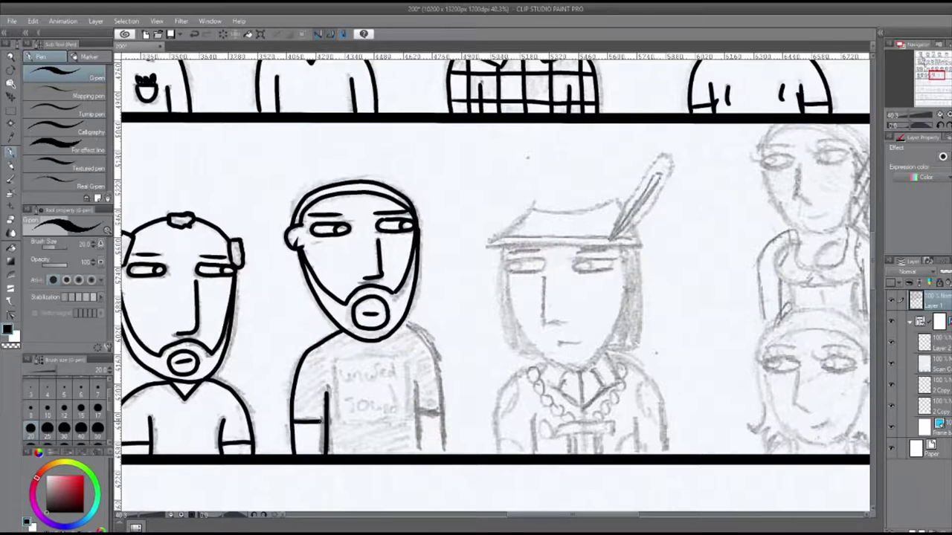
drag(418, 385, 421, 452)
drag(407, 324, 445, 451)
key(ctrl+z)
drag(345, 362, 408, 421)
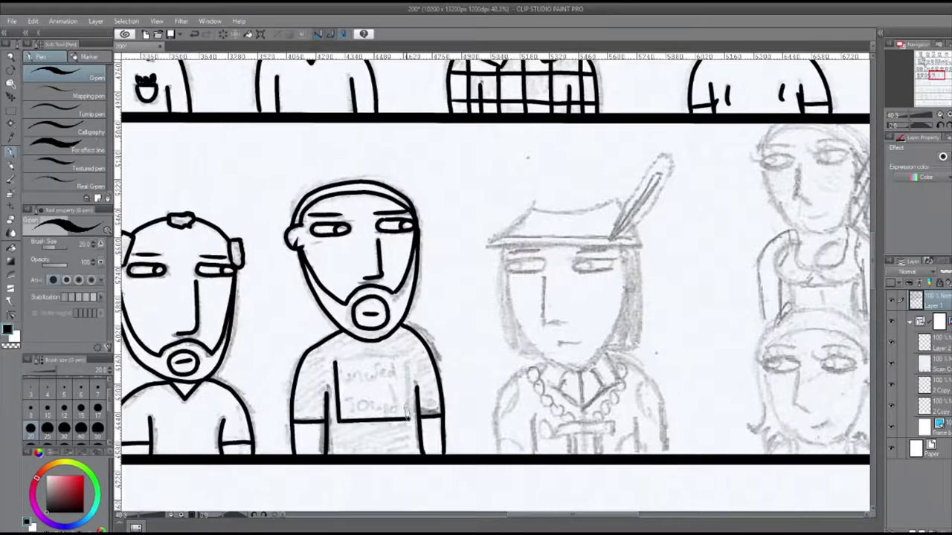
drag(407, 362, 345, 421)
Ink the feather-hatted man's eyes, eyebrows, nose, mouth and face outline.
scroll(495, 289, right, 5)
mouse_move(286, 261)
mouse_down()
mouse_move(320, 268)
mouse_move(297, 269)
mouse_up()
drag(356, 264, 357, 262)
drag(361, 264, 336, 323)
drag(337, 342, 356, 342)
mouse_move(284, 252)
mouse_down()
mouse_move(346, 368)
mouse_move(360, 368)
mouse_up()
drag(405, 253, 373, 359)
Ink the man's hat with its long feather, crown and narrow brim.
mouse_move(266, 243)
mouse_down()
mouse_move(421, 243)
mouse_move(430, 165)
mouse_up()
key(ctrl+z)
drag(392, 235, 436, 173)
drag(393, 236, 441, 172)
drag(266, 242, 306, 210)
drag(306, 209, 397, 203)
drag(283, 238, 419, 240)
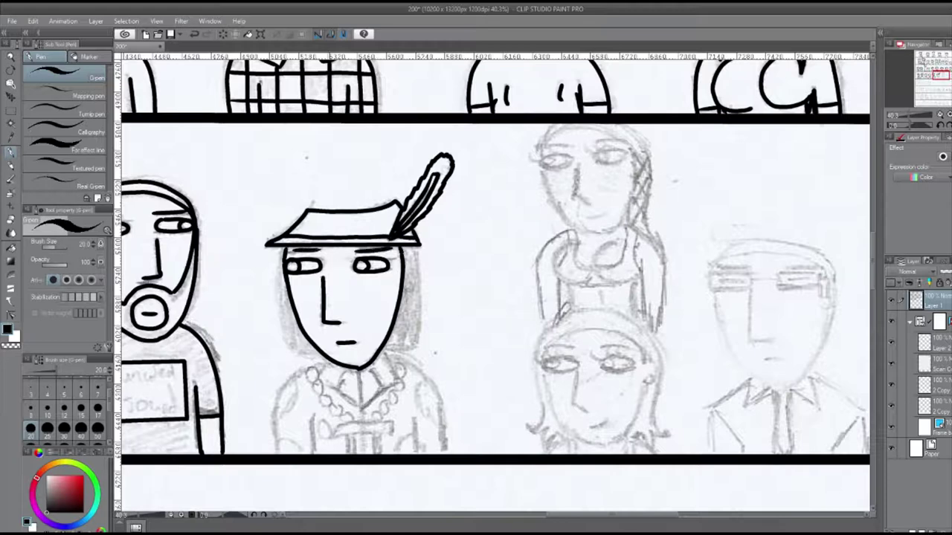
Ink the feather-hatted man's pointed collar, shoulders, sleeve patches, arm lines and the belt-like ornament on his chest.
drag(318, 364, 349, 388)
drag(397, 355, 365, 406)
mouse_move(328, 361)
mouse_down()
mouse_move(291, 379)
mouse_move(276, 452)
mouse_up()
mouse_move(377, 353)
mouse_down()
mouse_move(443, 452)
mouse_move(417, 454)
mouse_up()
drag(332, 434, 393, 427)
drag(350, 434, 351, 450)
drag(295, 382, 282, 417)
drag(397, 442, 400, 453)
drag(424, 384, 421, 419)
drag(413, 430, 397, 444)
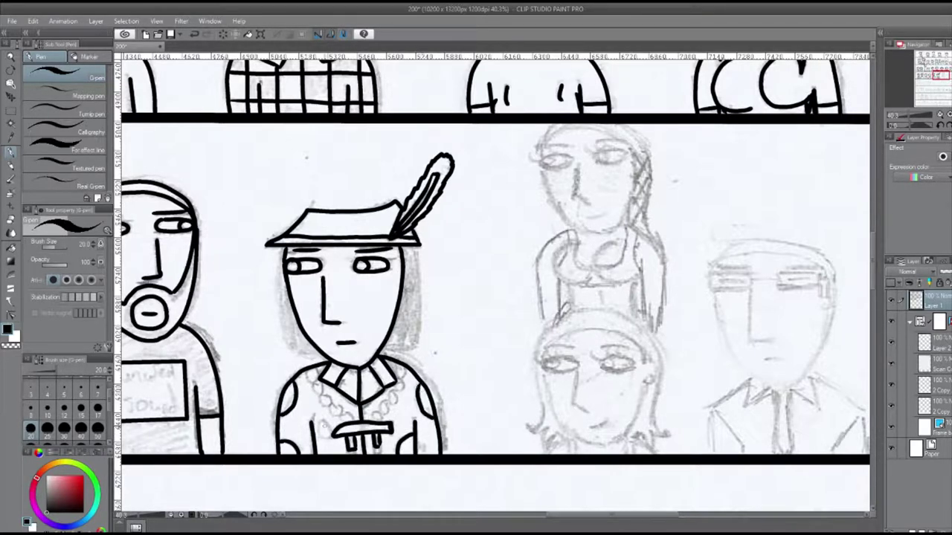
Ink the beaded chain around the hatted man's collar and the straight hair falling on both sides of his face.
drag(330, 421, 320, 441)
mouse_move(325, 369)
mouse_down()
mouse_move(312, 402)
mouse_move(342, 417)
mouse_up()
drag(339, 406, 355, 424)
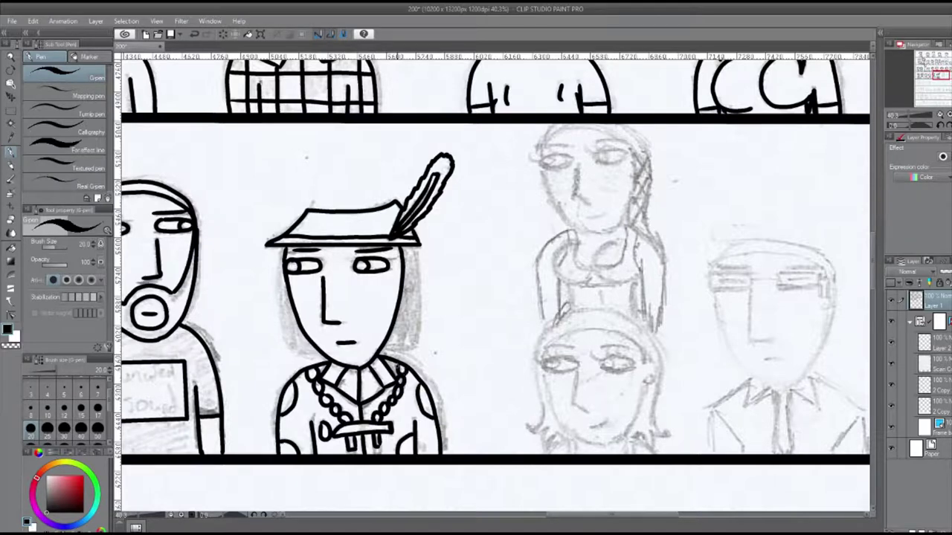
drag(411, 246, 401, 350)
drag(283, 249, 285, 342)
Ink the braided woman's lashed eyes, eyebrows, nose, mouth and face outline.
drag(788, 464, 597, 465)
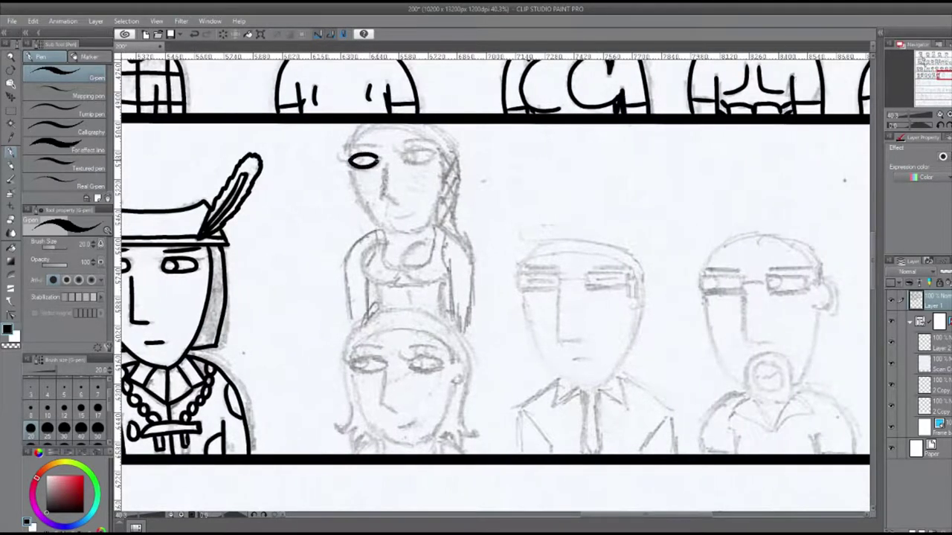
drag(385, 169, 391, 198)
drag(352, 165, 406, 232)
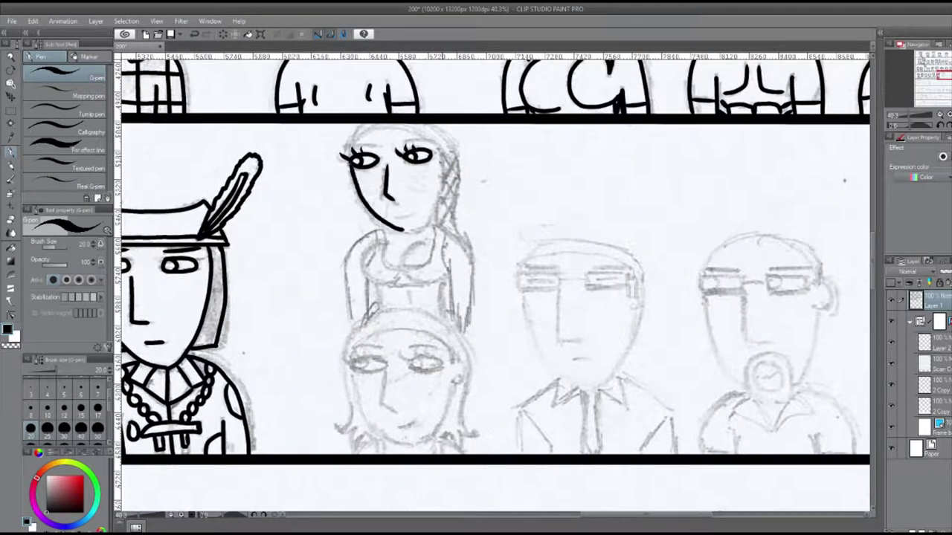
drag(445, 160, 407, 232)
drag(396, 216, 414, 211)
drag(351, 149, 445, 165)
Ink the upper woman's hair with its crosshatched side braid, plus her shoulders and arms.
drag(372, 125, 348, 156)
drag(439, 125, 460, 208)
drag(446, 156, 455, 199)
mouse_move(452, 207)
mouse_down()
mouse_move(461, 242)
mouse_move(451, 227)
mouse_up()
drag(430, 220, 470, 321)
drag(454, 262, 451, 323)
drag(391, 223, 351, 253)
drag(351, 250, 348, 321)
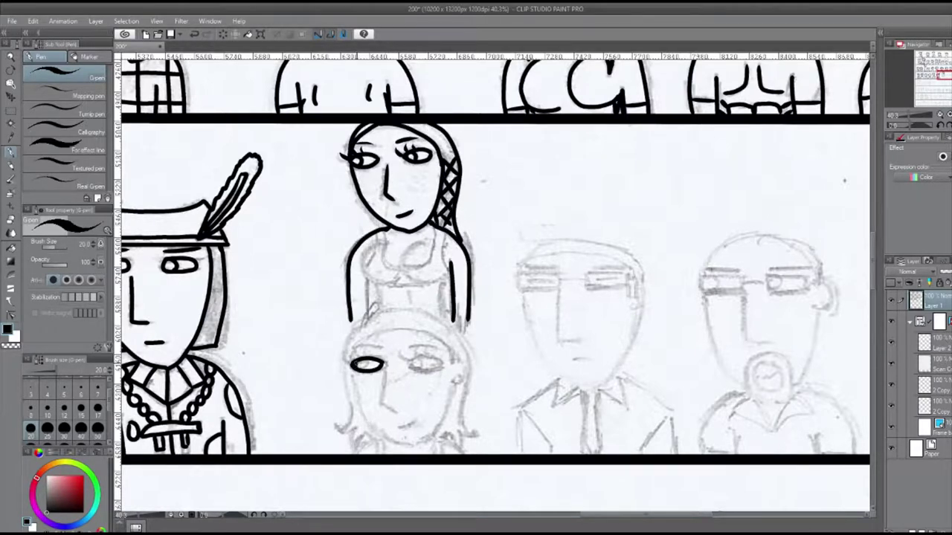
Ink the lower woman's lashed eyes, nose, mouth, ear, face outline and shoulder lines.
drag(343, 356, 351, 362)
drag(409, 361, 410, 364)
drag(413, 365, 391, 405)
drag(400, 426, 416, 428)
drag(455, 362, 452, 382)
drag(351, 368, 407, 446)
drag(407, 446, 453, 384)
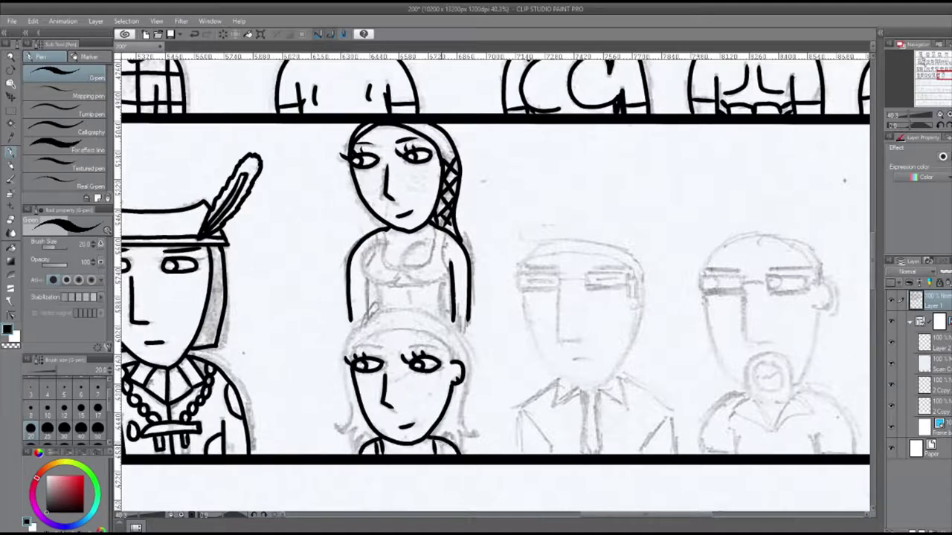
Ink the lower woman's hairline and her shoulder-length hair with flipped, jagged ends.
drag(350, 362, 455, 363)
drag(346, 349, 469, 432)
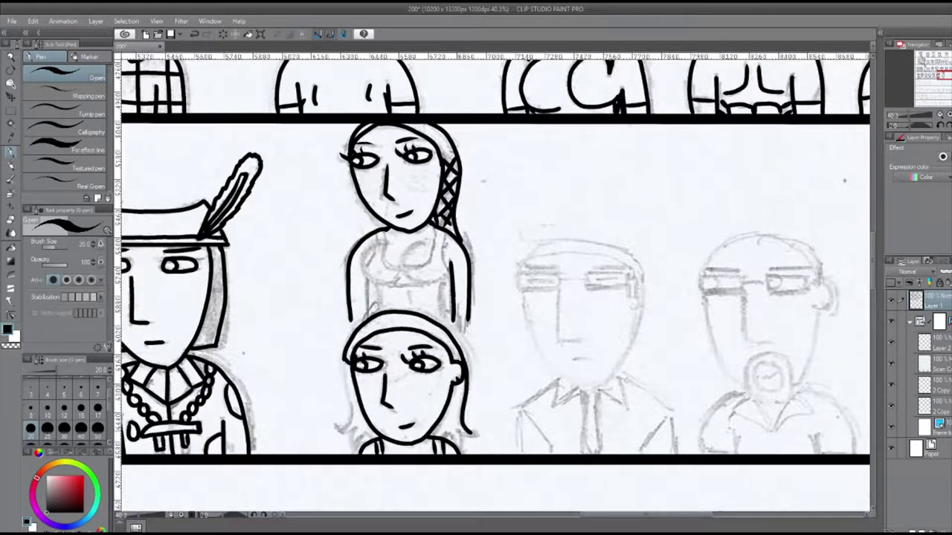
drag(350, 360, 339, 431)
drag(348, 426, 368, 451)
Ink the braided woman's bikini top, straps and waist down to the head of the woman below.
drag(386, 241, 390, 284)
drag(430, 239, 447, 285)
key(ctrl+z)
drag(416, 227, 443, 292)
drag(439, 288, 455, 337)
drag(367, 279, 354, 332)
drag(461, 318, 470, 348)
Ink the rectangular glasses, nose and mouth of the man with the tie.
scroll(494, 290, right, 5)
drag(324, 274, 324, 291)
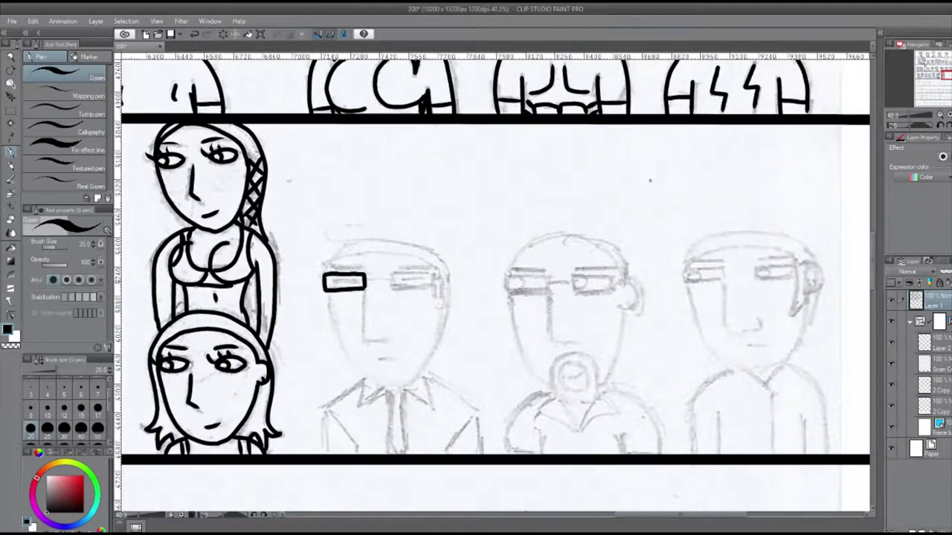
mouse_move(394, 272)
mouse_down()
mouse_move(394, 290)
mouse_move(392, 278)
mouse_up()
drag(364, 304, 384, 338)
drag(379, 359, 393, 359)
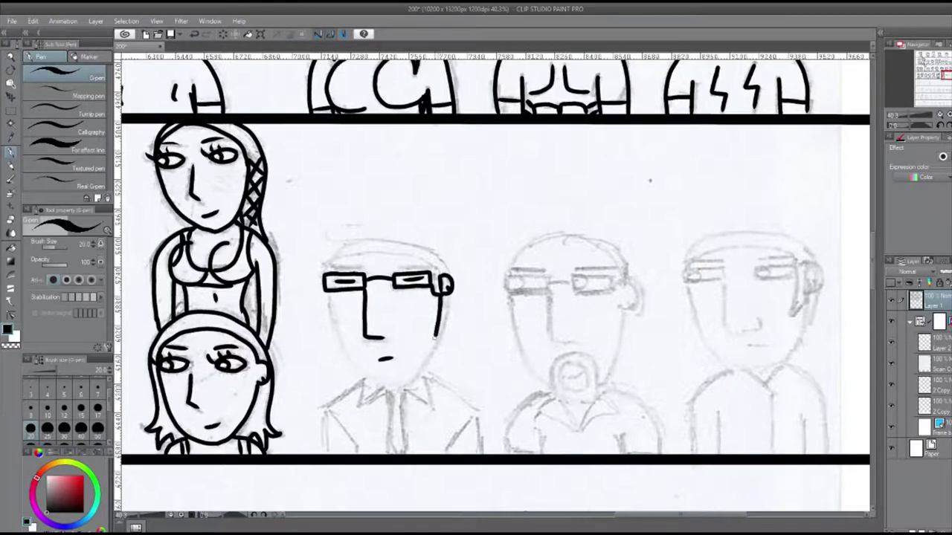
Ink the tie-wearing man's face outline, hairline and cap of short hair.
drag(439, 335, 391, 388)
drag(324, 288, 388, 388)
drag(324, 269, 435, 254)
mouse_move(321, 276)
mouse_down()
mouse_move(420, 237)
mouse_move(449, 275)
mouse_up()
Ink the man's tie, shirt collar, angular shoulders, arm lines and eyebrows.
mouse_move(388, 388)
mouse_down()
mouse_move(385, 452)
mouse_move(407, 449)
mouse_up()
mouse_move(371, 378)
mouse_down()
mouse_move(358, 403)
mouse_move(387, 406)
mouse_up()
drag(403, 373, 426, 405)
drag(369, 378, 324, 451)
drag(419, 373, 466, 405)
drag(446, 400, 471, 452)
drag(333, 265, 366, 267)
drag(395, 266, 425, 266)
Ink the bald man's rectangular glasses, eyes, nose, round beard and mouth.
scroll(495, 290, right, 4)
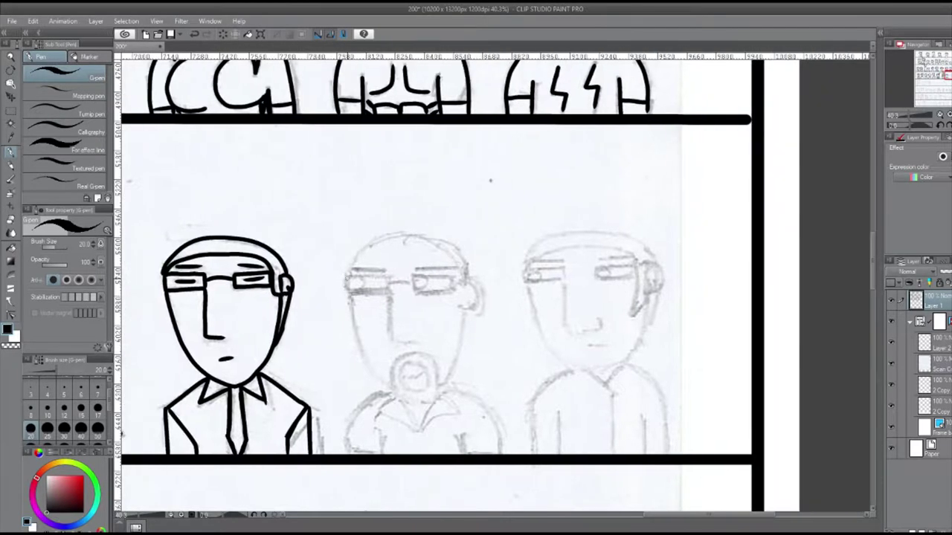
mouse_move(347, 276)
mouse_down()
mouse_move(389, 291)
mouse_move(411, 282)
mouse_up()
drag(412, 275, 450, 293)
drag(388, 287, 410, 366)
drag(406, 378, 421, 377)
Ink the bald man's jaw, domed head outline and eyebrows above the glasses.
drag(465, 306, 439, 383)
mouse_move(349, 290)
mouse_down()
mouse_move(389, 389)
mouse_move(397, 235)
mouse_up()
drag(392, 233, 465, 280)
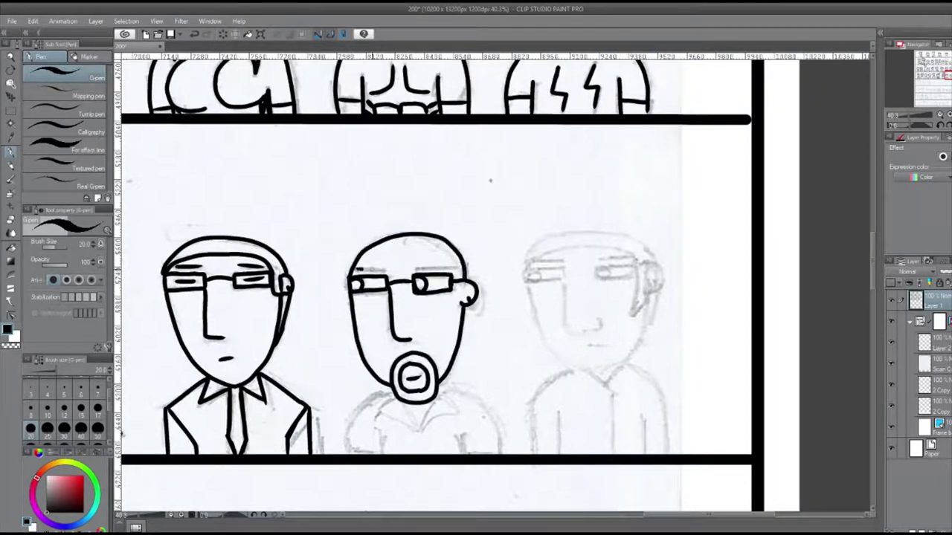
drag(360, 271, 381, 267)
drag(414, 266, 454, 263)
Ink the bald man's open shirt collar and a first version of his shoulders and sleeves.
mouse_move(400, 400)
mouse_down()
mouse_move(455, 409)
mouse_move(413, 430)
mouse_up()
drag(394, 394, 348, 441)
drag(439, 394, 499, 454)
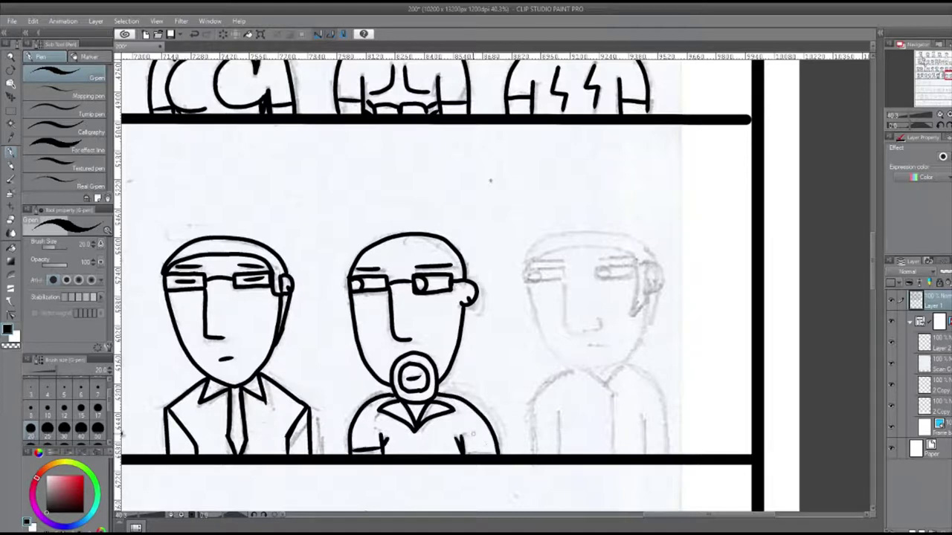
Undo the bald man's shoulder lines and redraw them higher beside the beard, with hemmed short sleeves.
key(ctrl+z)
key(ctrl+z)
key(ctrl+z)
drag(389, 388, 351, 452)
drag(444, 384, 501, 452)
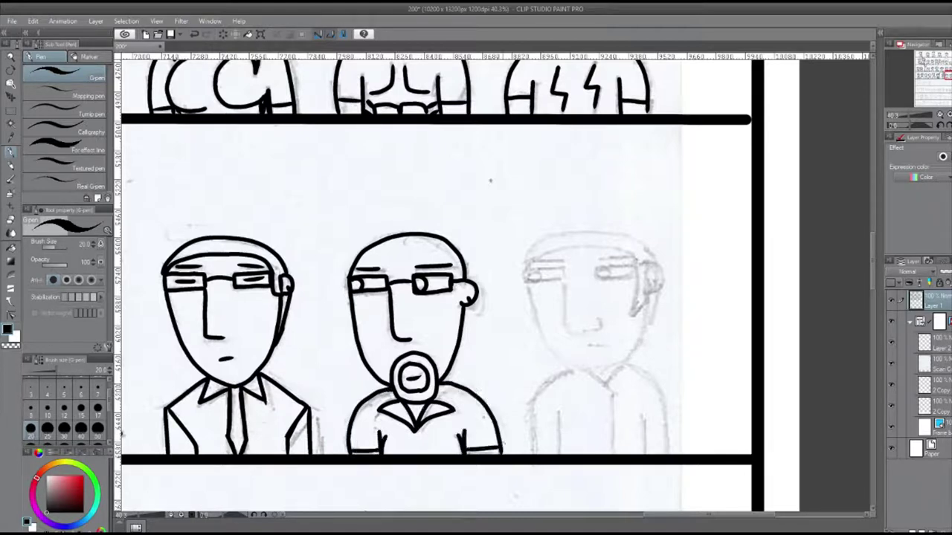
Ink the row's last man's eyes, eyebrows, sideburn, face outline, nose and mouth.
mouse_move(528, 276)
mouse_down()
mouse_move(385, 276)
mouse_move(492, 276)
mouse_up()
drag(386, 260, 420, 260)
drag(492, 260, 487, 315)
mouse_move(507, 267)
mouse_down()
mouse_move(510, 293)
mouse_move(445, 370)
mouse_up()
drag(383, 283, 446, 369)
drag(424, 291, 456, 329)
drag(444, 344, 463, 344)
Ink the last man's short hair, hairline and ear.
drag(385, 277, 446, 232)
drag(466, 260, 492, 259)
drag(446, 232, 511, 265)
drag(513, 290, 502, 330)
Ink the last man's front seam, neckline, rounded shoulders and arms.
drag(446, 368, 469, 446)
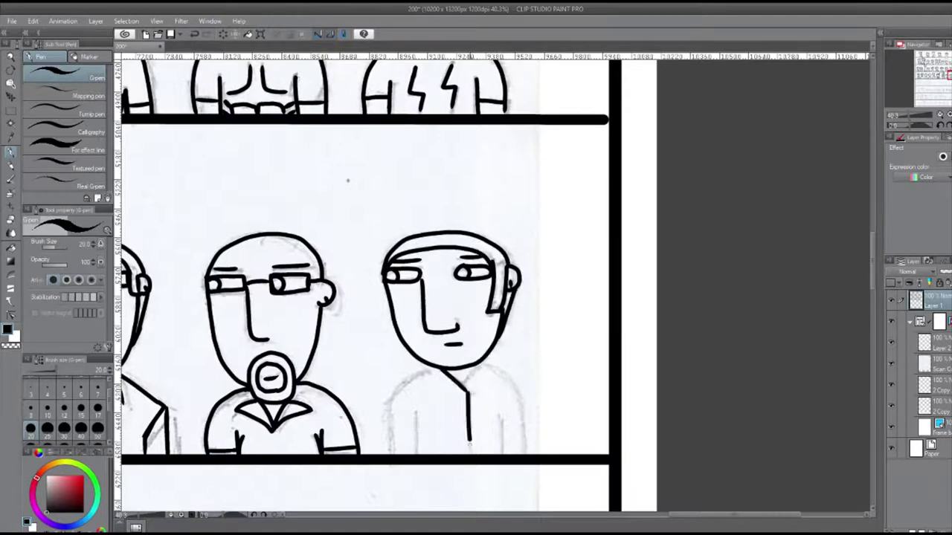
drag(416, 372, 479, 367)
drag(421, 374, 390, 454)
drag(476, 363, 522, 453)
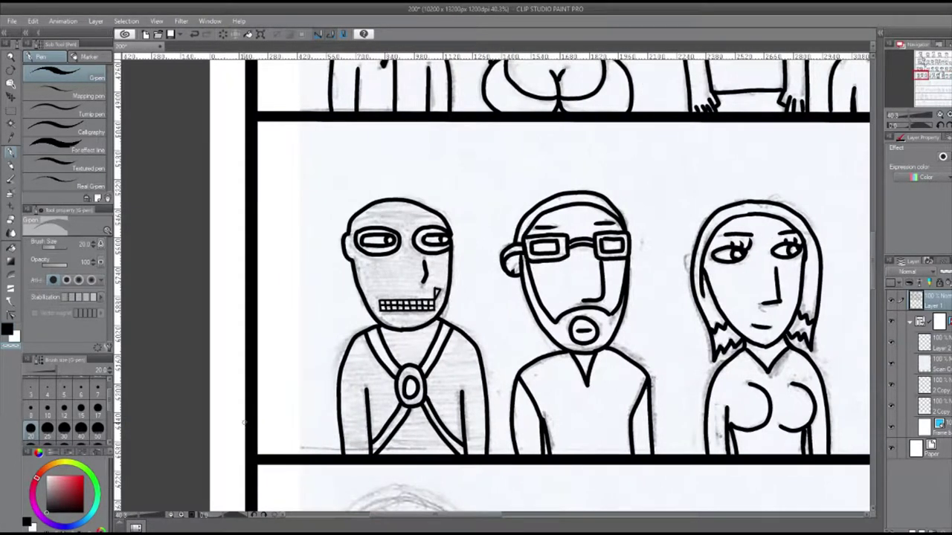
In the next row's first panel, ink the frowning man's eyes, slanted eyebrows, nose, cheek lines, beard and head outline.
scroll(872, 336, down, 8)
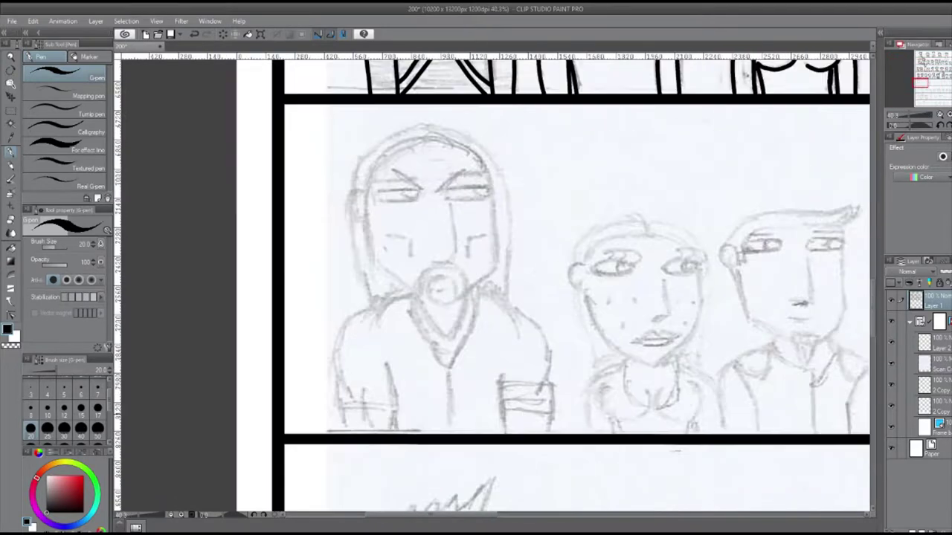
drag(379, 192, 416, 195)
mouse_move(392, 173)
mouse_down()
mouse_move(421, 187)
mouse_move(487, 195)
mouse_up()
mouse_move(457, 168)
mouse_down()
mouse_move(438, 187)
mouse_move(433, 257)
mouse_move(450, 288)
mouse_up()
mouse_move(486, 190)
mouse_down()
mouse_move(495, 262)
mouse_move(466, 290)
mouse_up()
drag(467, 240, 483, 235)
drag(392, 237, 412, 249)
mouse_move(369, 186)
mouse_down()
mouse_move(418, 294)
mouse_move(491, 195)
mouse_up()
Ink the frowning man's V-shaped collar, front seam and the shoulder and arm beneath his ear.
mouse_move(416, 293)
mouse_down()
mouse_move(414, 324)
mouse_move(449, 434)
mouse_up()
drag(482, 285, 449, 364)
mouse_move(414, 293)
mouse_down()
mouse_move(341, 342)
mouse_move(342, 432)
mouse_up()
drag(387, 363, 398, 431)
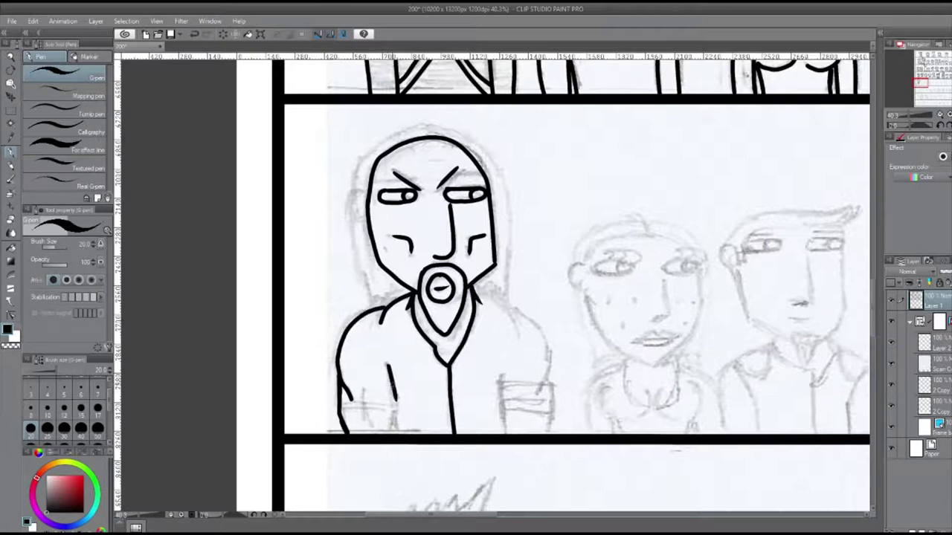
Ink the frowning man's remaining shoulder and arm lines and the striped bands around both sleeves.
drag(367, 388, 365, 431)
drag(341, 408, 394, 409)
drag(503, 377, 504, 435)
drag(474, 290, 552, 423)
drag(506, 413, 551, 413)
drag(506, 422, 550, 422)
Ink the frowning man's long hair around his head and undo the last stray stroke.
mouse_move(420, 129)
mouse_down()
mouse_move(372, 306)
mouse_move(411, 288)
mouse_up()
mouse_move(413, 124)
mouse_down()
mouse_move(497, 178)
mouse_move(440, 125)
mouse_move(505, 301)
mouse_up()
key(ctrl+z)
Ink the freckled woman's lashed eyes, nose, full lips, ear and face outline.
scroll(532, 503, right, 5)
drag(308, 260, 312, 254)
drag(318, 259, 328, 253)
drag(359, 268, 391, 266)
mouse_move(358, 269)
mouse_down()
mouse_move(390, 271)
mouse_move(350, 364)
mouse_up()
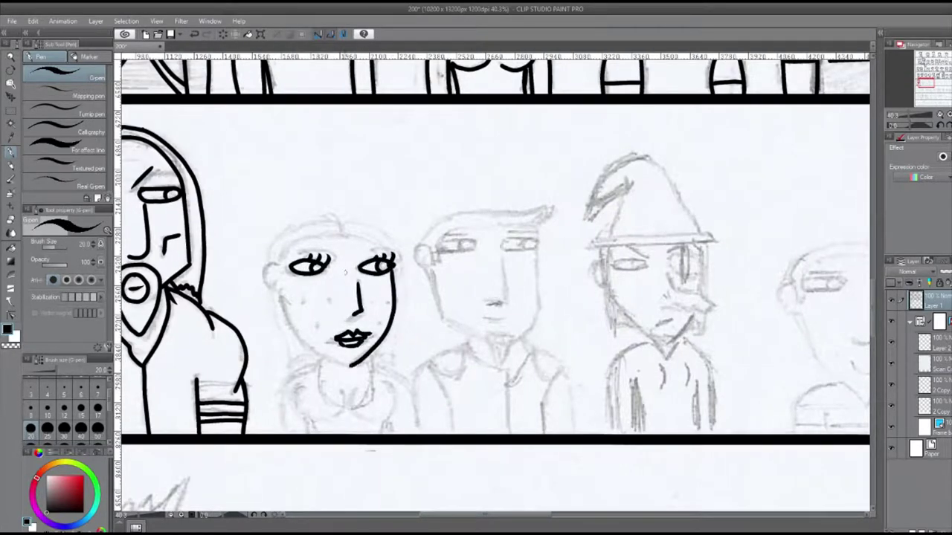
drag(280, 263, 278, 289)
drag(281, 289, 314, 349)
Ink the freckled woman's centre-parted hair falling in long strands past her face.
mouse_move(276, 265)
mouse_down()
mouse_move(340, 225)
mouse_move(393, 259)
mouse_move(339, 222)
mouse_up()
mouse_move(340, 222)
mouse_down()
mouse_move(399, 255)
mouse_move(392, 368)
mouse_up()
drag(266, 287, 287, 376)
Ink the freckled woman's shoulders, arms, neckline and bust.
mouse_move(306, 359)
mouse_down()
mouse_move(326, 373)
mouse_move(286, 433)
mouse_up()
mouse_move(295, 386)
mouse_down()
mouse_move(319, 421)
mouse_move(355, 421)
mouse_up()
drag(347, 391, 396, 421)
mouse_move(362, 360)
mouse_down()
mouse_move(415, 426)
mouse_move(391, 434)
mouse_up()
drag(411, 421, 416, 434)
drag(350, 373, 376, 411)
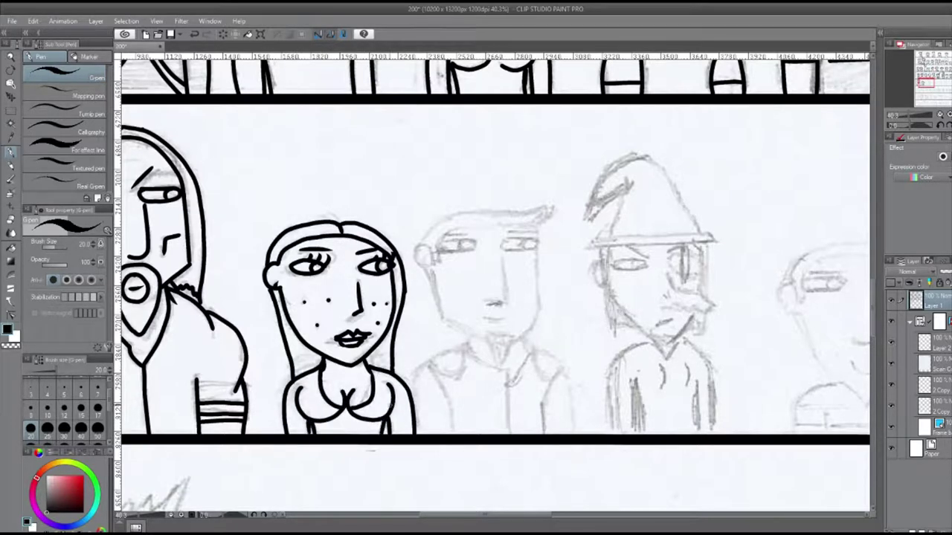
Ink the eyes, nose and mouth of the man with the swept-up hair.
drag(476, 297, 357, 297)
drag(321, 246, 421, 245)
drag(388, 257, 381, 302)
drag(370, 318, 390, 319)
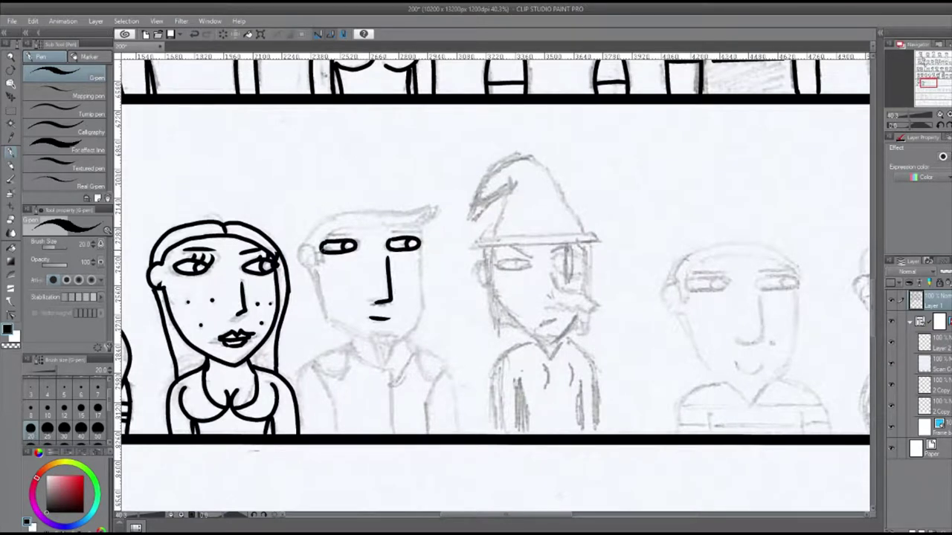
Ink the man's ear, angular face outline and pointed goatee.
drag(313, 258, 308, 266)
drag(316, 268, 327, 318)
drag(418, 245, 422, 317)
drag(373, 334, 385, 364)
drag(327, 313, 372, 343)
Ink the goateed man's jacket with shoulder patches, collar, front seam and arms, and his swept-up hair.
drag(422, 316, 296, 432)
drag(336, 369, 336, 434)
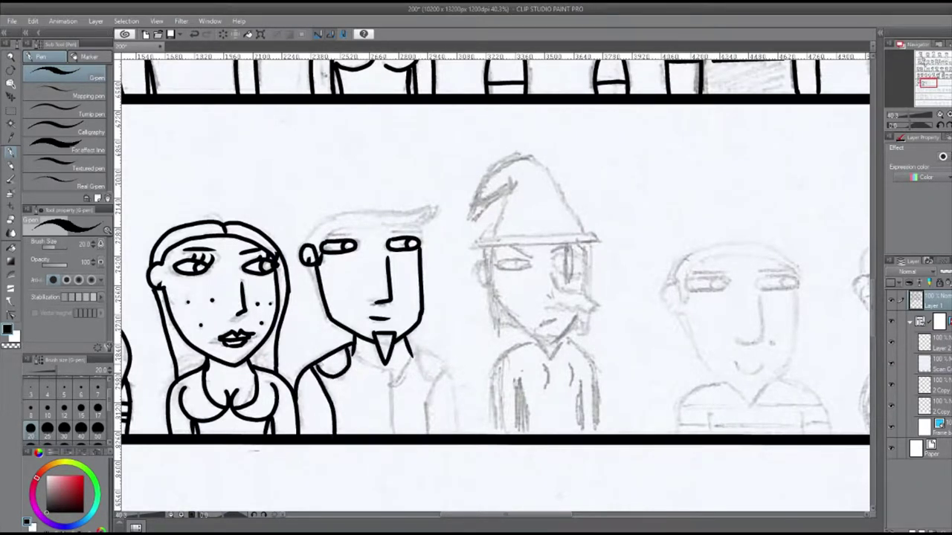
drag(354, 346, 389, 377)
drag(388, 366, 388, 434)
drag(410, 347, 455, 434)
drag(414, 355, 426, 434)
drag(436, 367, 444, 371)
drag(324, 238, 413, 230)
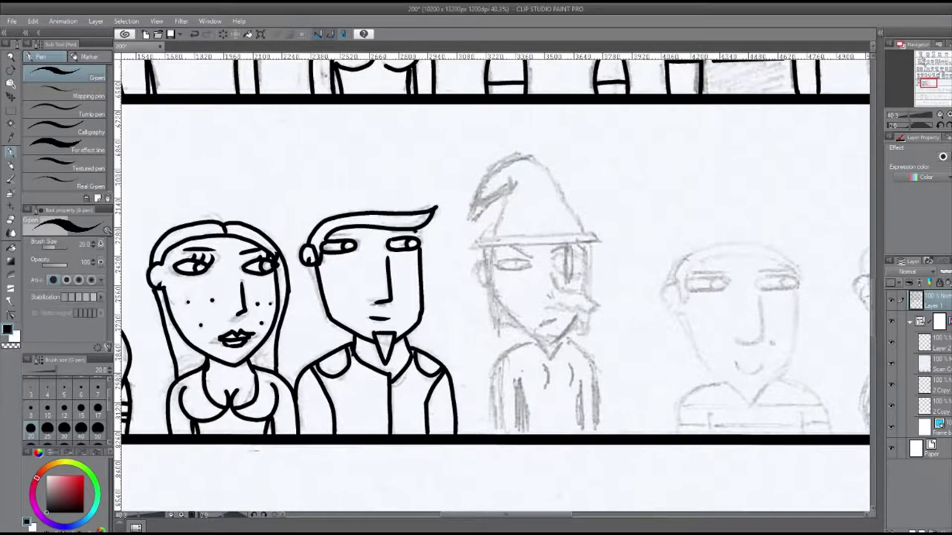
Ink the long-nosed face, hat brim and straight hair of the character in the pointed hat.
scroll(493, 297, right, 5)
mouse_move(290, 263)
mouse_down()
mouse_move(376, 272)
mouse_move(341, 311)
mouse_up()
mouse_move(265, 246)
mouse_down()
mouse_move(387, 240)
mouse_move(343, 340)
mouse_move(381, 247)
mouse_up()
drag(279, 248, 311, 328)
Ink the long-nosed character's shoulders, arms, collar and chest folds, and the bent crown of the pointed hat.
mouse_move(332, 335)
mouse_down()
mouse_move(285, 383)
mouse_move(289, 434)
mouse_up()
drag(308, 382, 312, 434)
drag(370, 383, 374, 434)
drag(352, 335, 389, 435)
drag(362, 368, 360, 390)
drag(306, 179, 280, 235)
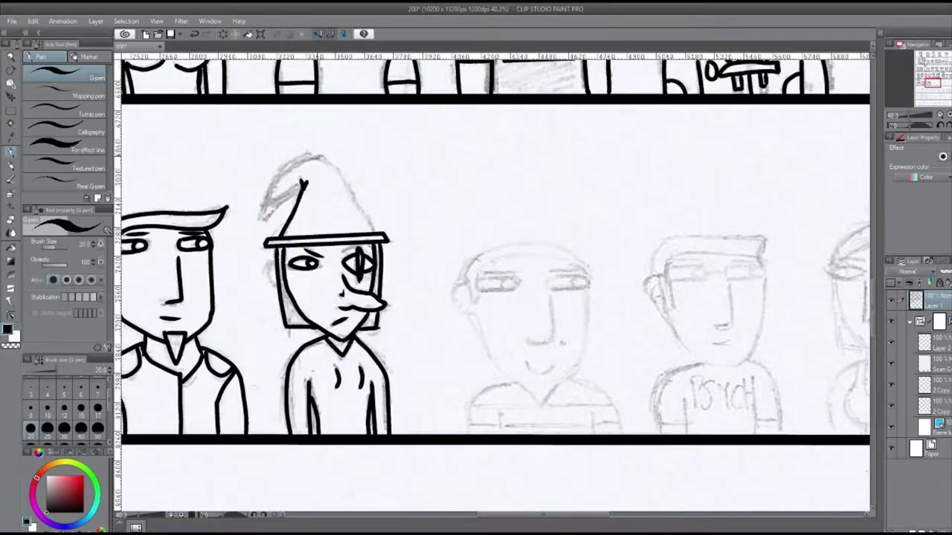
mouse_move(319, 156)
mouse_down()
mouse_move(262, 215)
mouse_move(376, 234)
mouse_up()
Ink the eyes, nose, smile, ear and face outline of the round-headed man beside the pointed-hat character.
drag(520, 298, 358, 297)
mouse_move(327, 283)
mouse_down()
mouse_move(332, 290)
mouse_move(355, 286)
mouse_up()
mouse_move(390, 281)
mouse_down()
mouse_move(424, 284)
mouse_move(372, 340)
mouse_up()
drag(363, 363, 391, 367)
key(ctrl+z)
mouse_move(320, 284)
mouse_down()
mouse_move(300, 298)
mouse_move(394, 389)
mouse_up()
drag(423, 281, 393, 388)
Ink the round-headed man's shoulders, collar and striped shirt.
mouse_move(379, 384)
mouse_down()
mouse_move(308, 414)
mouse_move(309, 434)
mouse_up()
drag(402, 379, 455, 434)
drag(311, 401, 443, 405)
drag(311, 425, 453, 425)
Ink the round-headed man's eyebrows and the outer contour of his short hair.
mouse_move(344, 254)
mouse_down()
mouse_move(316, 284)
mouse_move(354, 274)
mouse_up()
drag(388, 273, 428, 276)
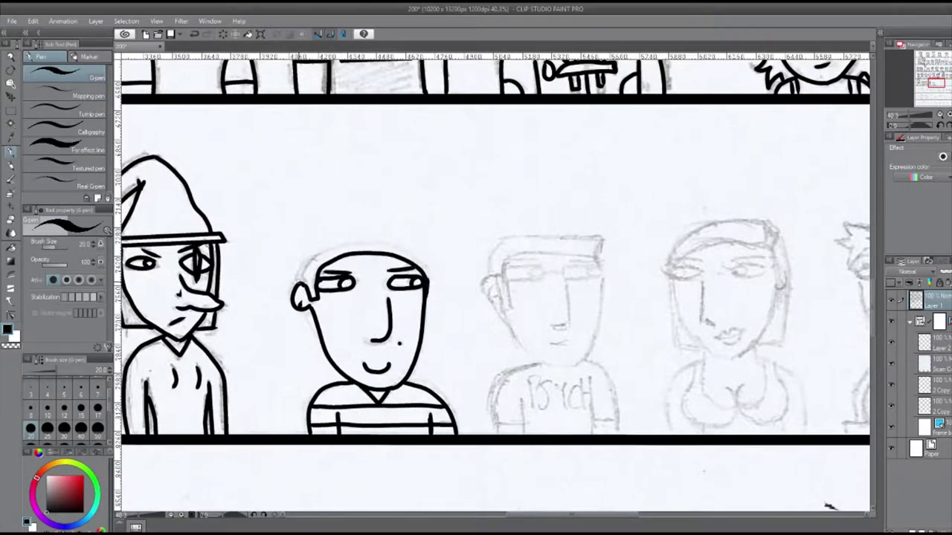
key(ctrl+z)
drag(297, 286, 431, 283)
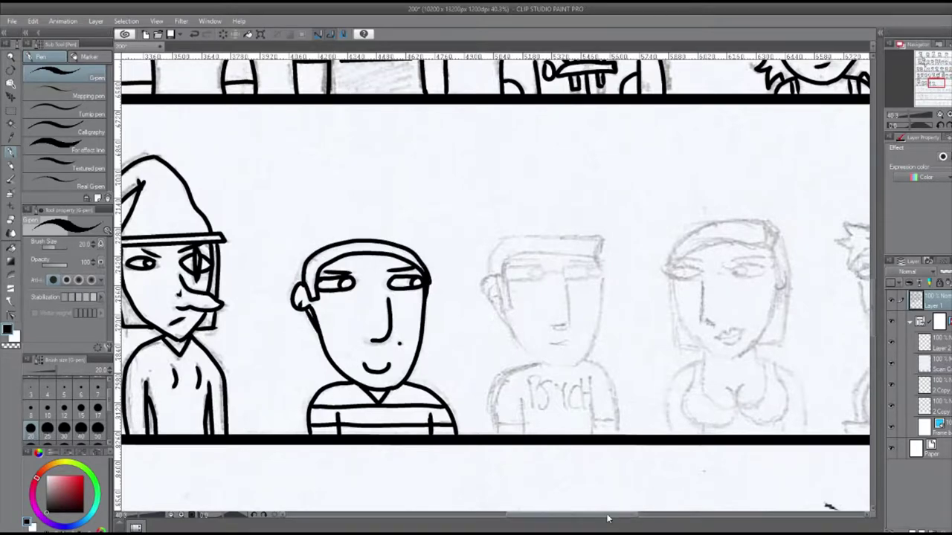
Ink the glasses, eyes, nose, mouth, ear and face outline of the man in the PSYCH shirt.
drag(573, 514, 598, 515)
drag(370, 266, 405, 275)
drag(428, 266, 463, 280)
mouse_move(447, 271)
mouse_down()
mouse_move(459, 275)
mouse_move(428, 271)
mouse_up()
drag(430, 280, 418, 325)
drag(416, 342, 433, 342)
drag(366, 271, 363, 305)
drag(464, 272, 429, 367)
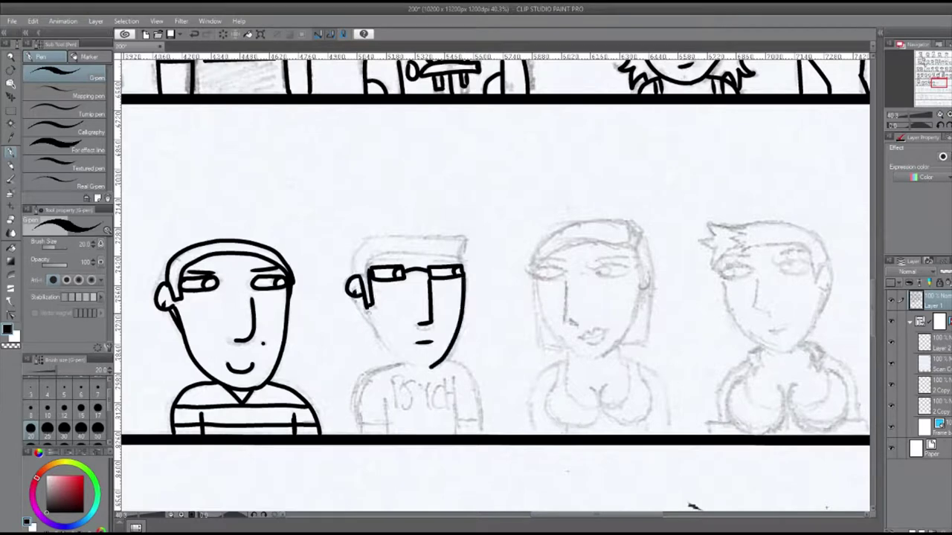
drag(364, 306, 427, 367)
Ink the bespectacled man's T-shirt outline with shoulders, arms and sleeve hems.
drag(388, 365, 360, 434)
mouse_move(385, 398)
mouse_down()
mouse_move(385, 434)
mouse_move(384, 425)
mouse_up()
drag(443, 359, 480, 434)
mouse_move(454, 397)
mouse_down()
mouse_move(455, 435)
mouse_move(478, 421)
mouse_up()
Ink the bespectacled man's flat-topped hair, redrawing its outline and adding the straight front edge.
drag(356, 291, 462, 241)
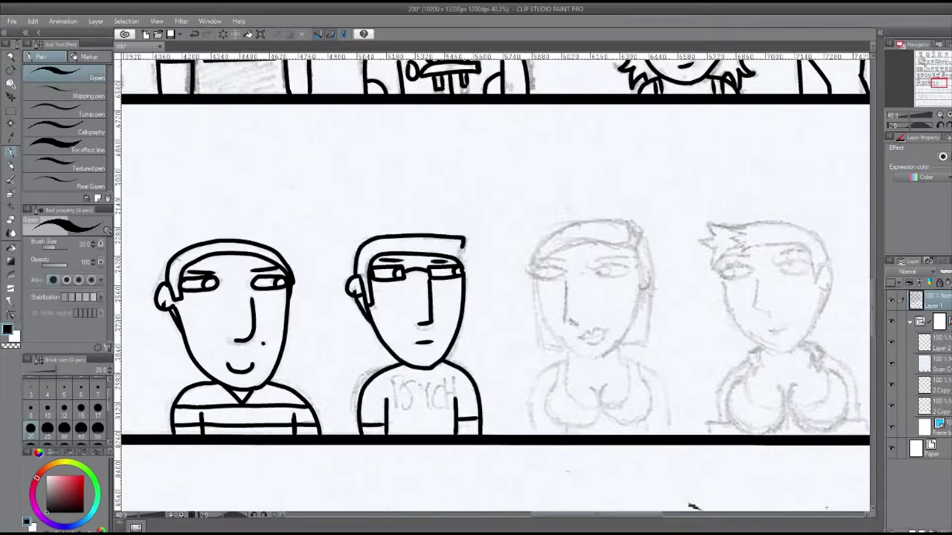
key(ctrl+z)
drag(355, 292, 463, 241)
drag(463, 241, 464, 266)
Ink the eyes, nose, full lips, face outline and bobbed hair of the woman beside the bespectacled man.
drag(691, 506, 466, 505)
drag(311, 273, 339, 272)
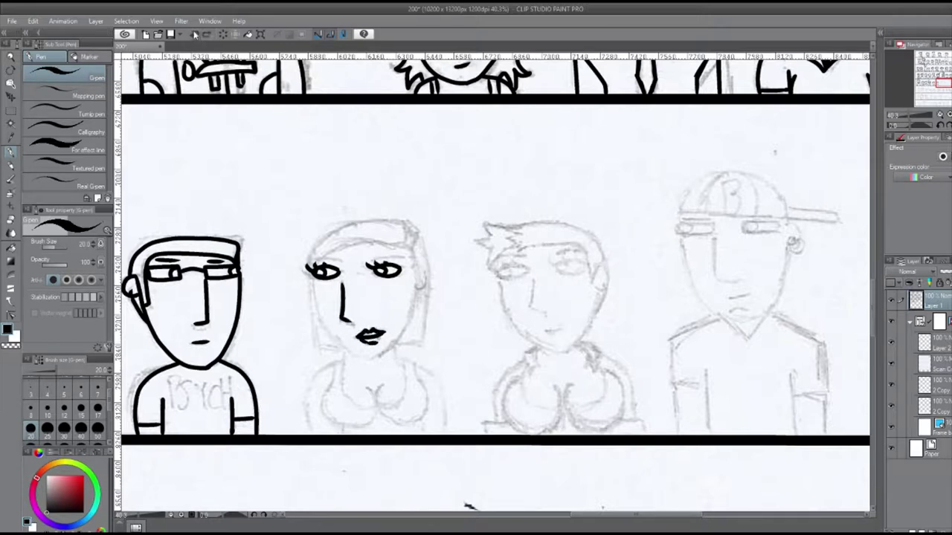
click(195, 35)
drag(359, 336, 386, 336)
mouse_move(311, 274)
mouse_down()
mouse_move(370, 360)
mouse_move(409, 231)
mouse_move(311, 267)
mouse_move(413, 224)
mouse_move(428, 340)
mouse_move(336, 344)
mouse_up()
drag(420, 340, 397, 345)
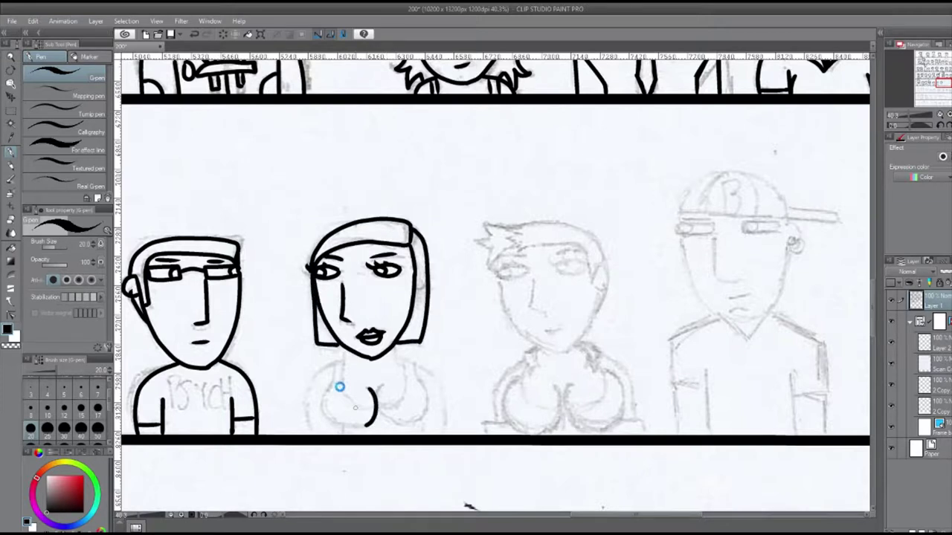
Ink the bob-haired woman's bust, neckline, shoulders and arms.
drag(339, 385, 328, 422)
drag(379, 388, 408, 427)
drag(418, 378, 427, 434)
mouse_move(392, 346)
mouse_down()
mouse_move(439, 388)
mouse_move(445, 434)
mouse_up()
drag(407, 366, 380, 407)
drag(348, 351, 316, 385)
click(194, 35)
Ink the lashed eyes, ear and hairline of the woman with short spiky hair.
drag(465, 505, 262, 504)
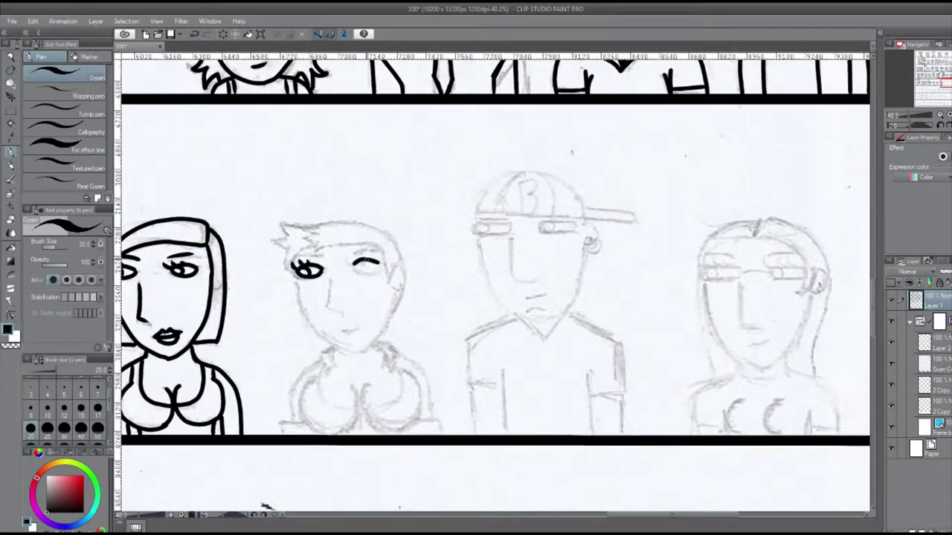
key(ctrl+z)
drag(377, 262, 376, 272)
key(ctrl+z)
drag(288, 262, 384, 253)
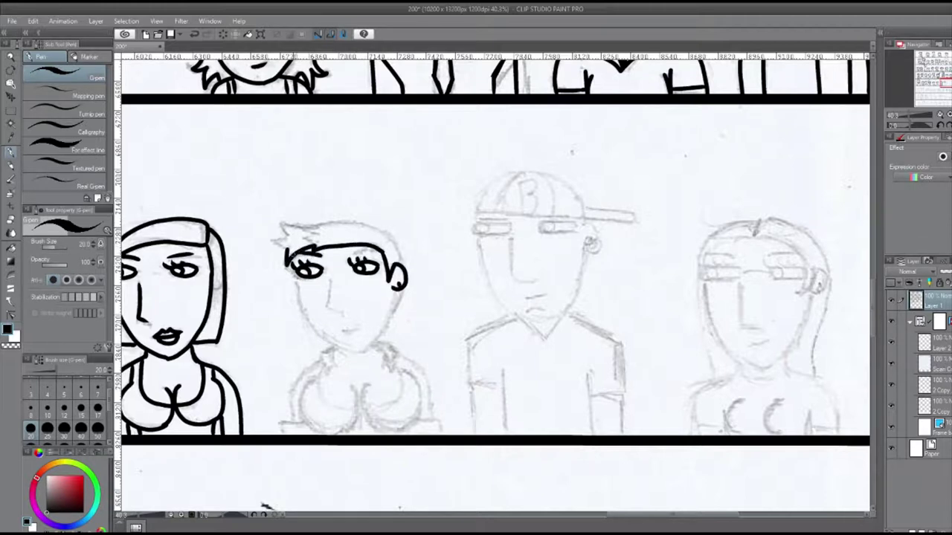
Ink the short-haired woman's nose, mouth, face outline and spiky swept hair.
drag(331, 281, 336, 310)
drag(343, 330, 355, 329)
drag(297, 276, 333, 342)
drag(398, 292, 336, 347)
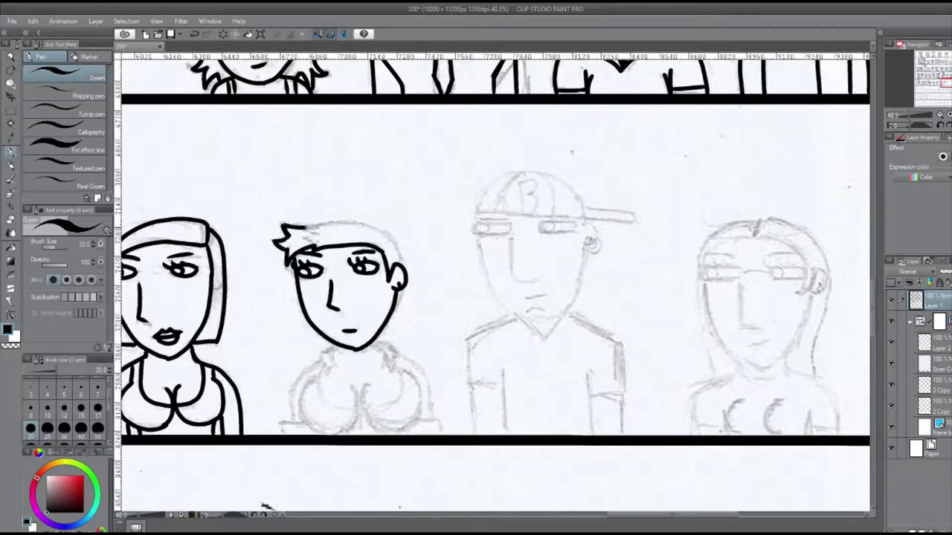
drag(304, 226, 402, 263)
drag(305, 228, 318, 244)
Ink the short-haired woman's bust and the near side of her raised collar.
drag(301, 401, 329, 433)
drag(351, 386, 357, 429)
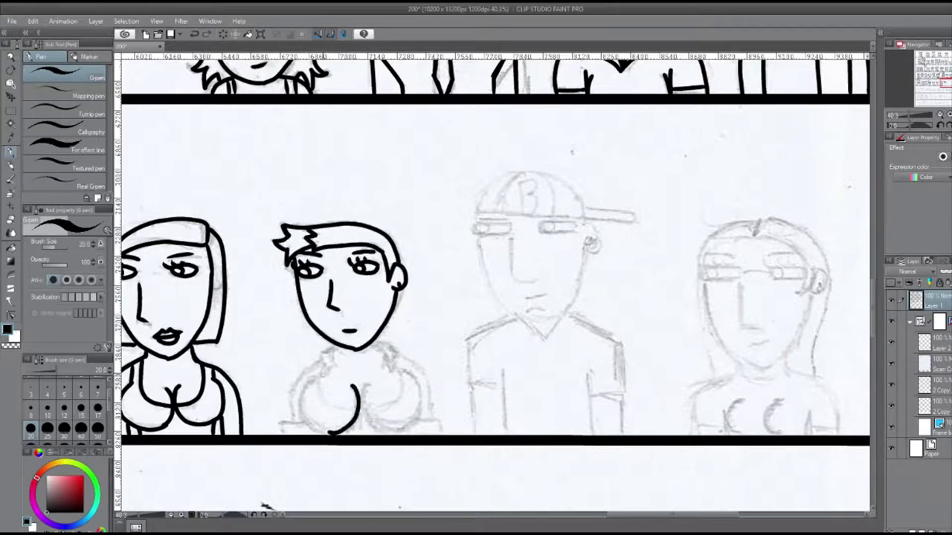
drag(321, 375, 325, 431)
drag(361, 385, 384, 434)
drag(399, 369, 393, 431)
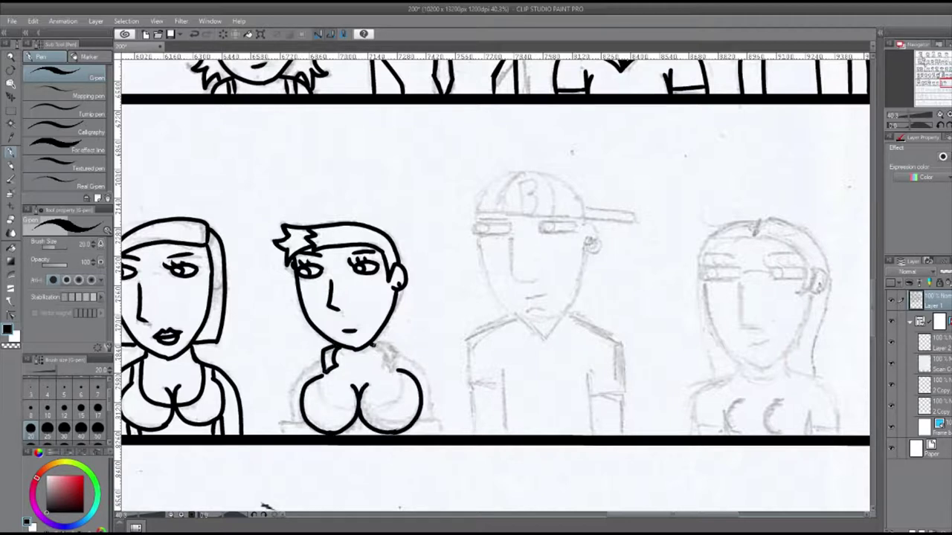
Ink the rest of the short-haired woman's collar, her arms with cuffs, and the curved neckline.
drag(372, 343, 395, 367)
drag(323, 360, 295, 416)
drag(281, 422, 308, 425)
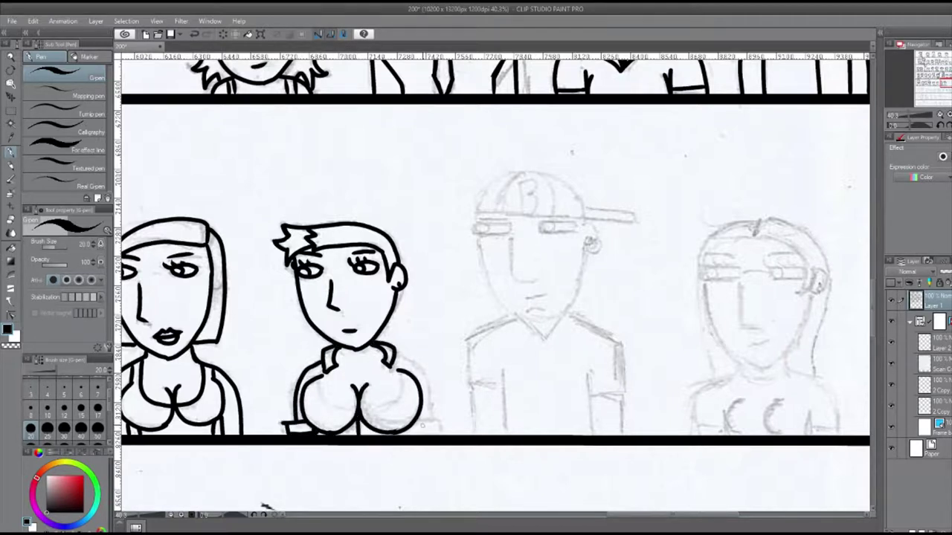
drag(402, 376, 362, 413)
drag(320, 365, 317, 387)
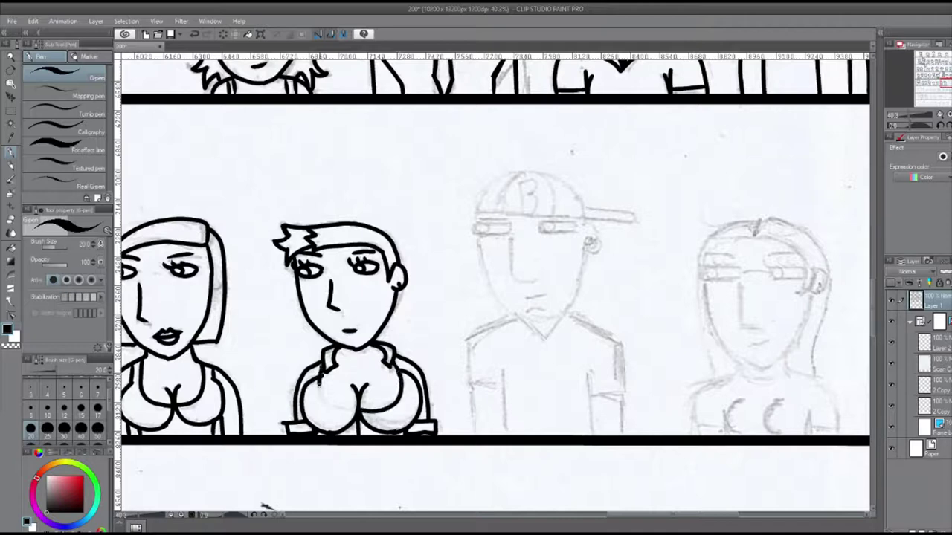
Ink the eyes, nose, mouth, earringed ear and face outline of the man in the backward cap.
mouse_move(480, 228)
mouse_down()
mouse_move(312, 228)
mouse_move(320, 234)
mouse_up()
drag(387, 224, 385, 231)
drag(343, 240, 364, 280)
drag(416, 224, 425, 236)
drag(357, 297, 377, 294)
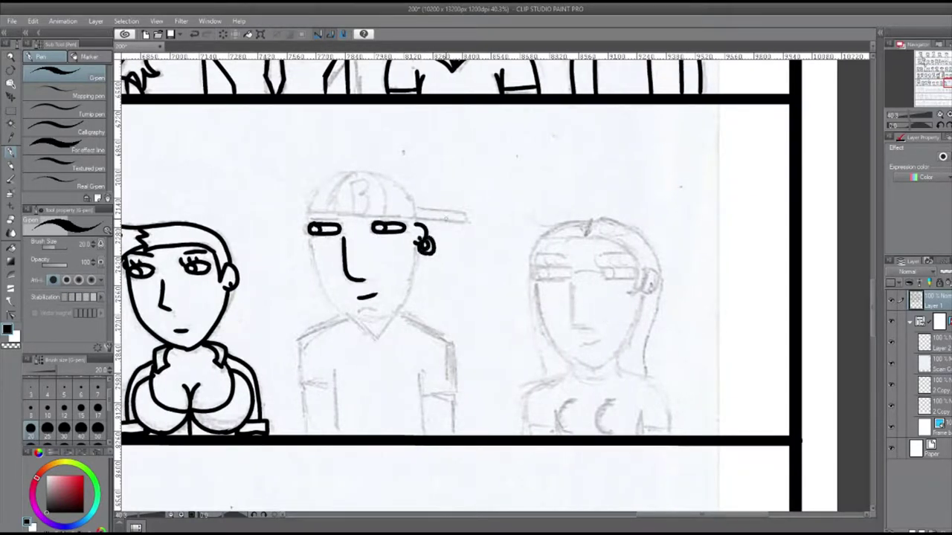
drag(310, 234, 416, 245)
drag(362, 305, 402, 318)
Ink the man's backward cap with its brim, front panel and letter B.
drag(309, 231, 357, 171)
drag(311, 214, 466, 221)
drag(351, 173, 416, 211)
drag(417, 208, 466, 220)
mouse_move(336, 208)
mouse_down()
mouse_move(358, 173)
mouse_move(356, 213)
mouse_up()
drag(357, 180, 359, 213)
key(ctrl+z)
Ink the capped man's V-neck T-shirt with shoulders, sleeves and arms.
drag(354, 318, 375, 336)
mouse_move(306, 339)
mouse_down()
mouse_move(372, 318)
mouse_move(303, 434)
mouse_up()
drag(333, 372, 336, 434)
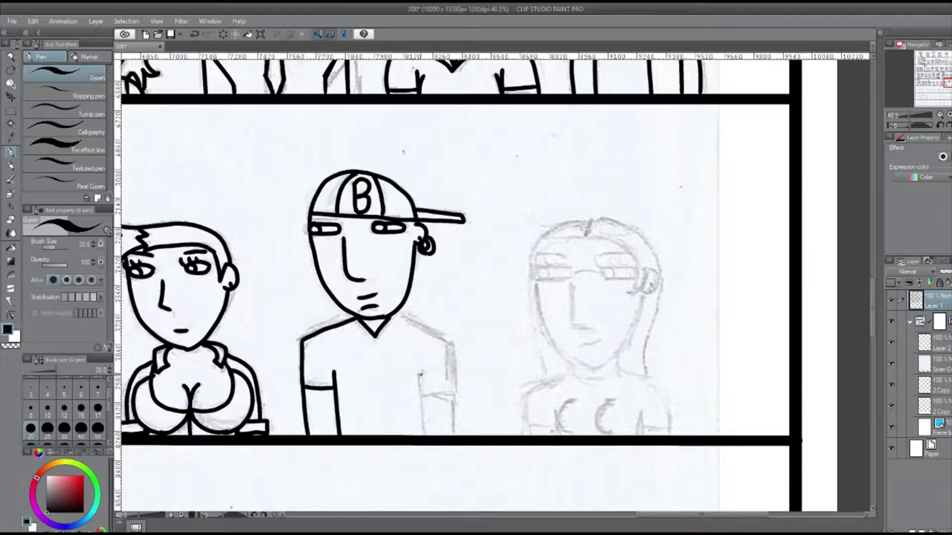
drag(420, 374, 422, 436)
drag(394, 314, 422, 327)
drag(416, 322, 455, 436)
drag(443, 394, 452, 395)
Ink the glasses, lashes, nose, mouth and ear of the long-haired woman at the row's end.
mouse_move(521, 297)
mouse_down()
mouse_move(380, 298)
mouse_move(430, 281)
mouse_up()
drag(399, 272, 405, 278)
mouse_move(393, 259)
mouse_down()
mouse_move(418, 261)
mouse_move(498, 275)
mouse_move(480, 260)
mouse_up()
drag(430, 272, 462, 272)
mouse_move(431, 280)
mouse_down()
mouse_move(435, 326)
mouse_move(461, 344)
mouse_up()
drag(494, 269, 516, 291)
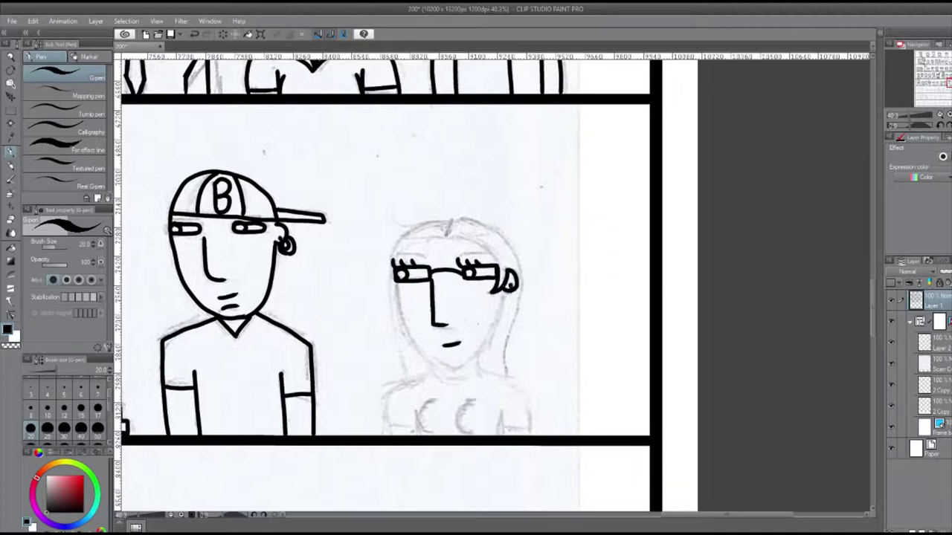
Ink the long-haired woman's face outline, neck, shoulders, bust and sleeves.
drag(394, 282, 446, 367)
drag(505, 292, 385, 434)
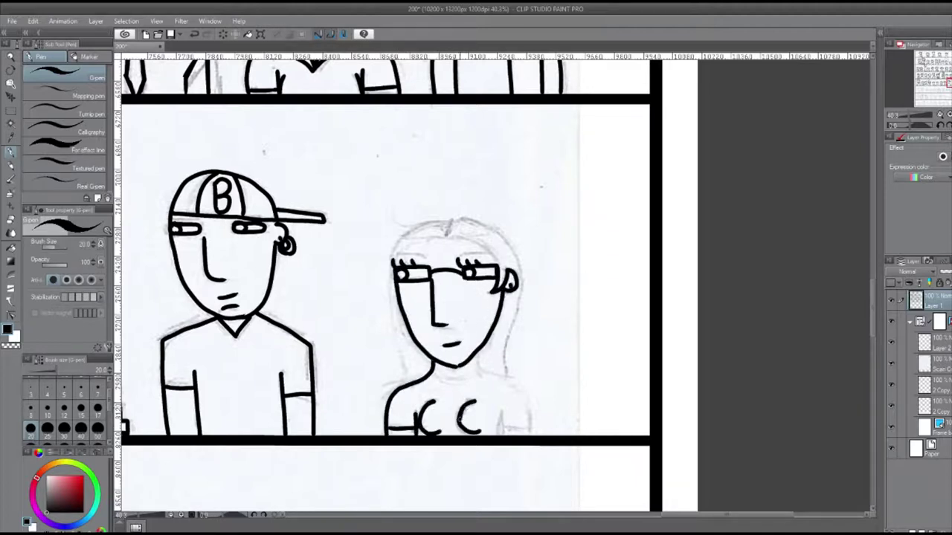
key(ctrl+z)
drag(476, 369, 532, 431)
drag(434, 373, 479, 367)
drag(505, 426, 534, 425)
Ink the woman's long center-parted hair around her face and down to the shoulders.
mouse_move(446, 233)
mouse_down()
mouse_move(500, 266)
mouse_move(392, 263)
mouse_up()
mouse_move(449, 232)
mouse_down()
mouse_move(497, 228)
mouse_move(508, 382)
mouse_up()
mouse_move(450, 217)
mouse_down()
mouse_move(391, 269)
mouse_move(412, 381)
mouse_up()
key(ctrl+0)
scroll(261, 338, up, 6)
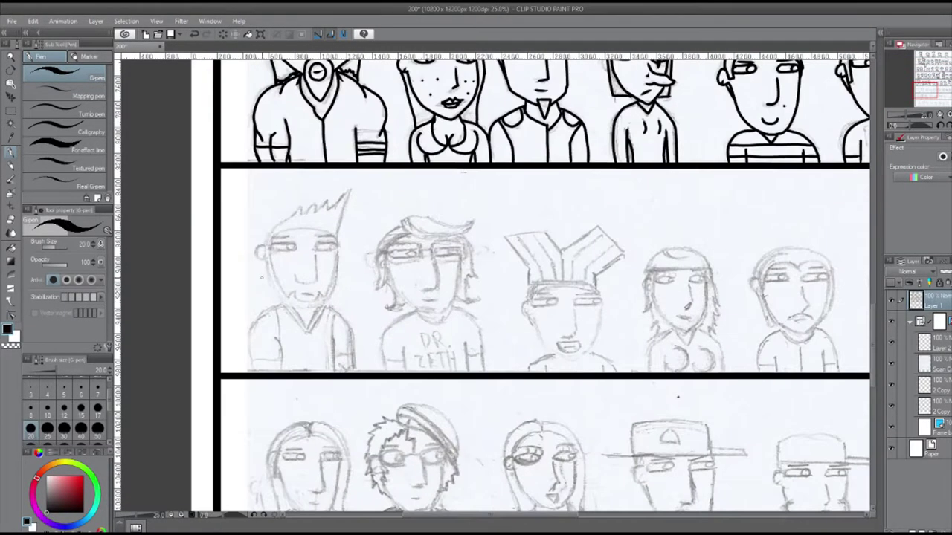
drag(292, 240, 289, 241)
key(ctrl+z)
key(ctrl+z)
key(ctrl+z)
key(ctrl+z)
Ink the eyes, eyebrows, nose, ear, face and chin beard of the spiky-haired man starting the next row.
drag(385, 246, 358, 245)
drag(349, 263, 317, 304)
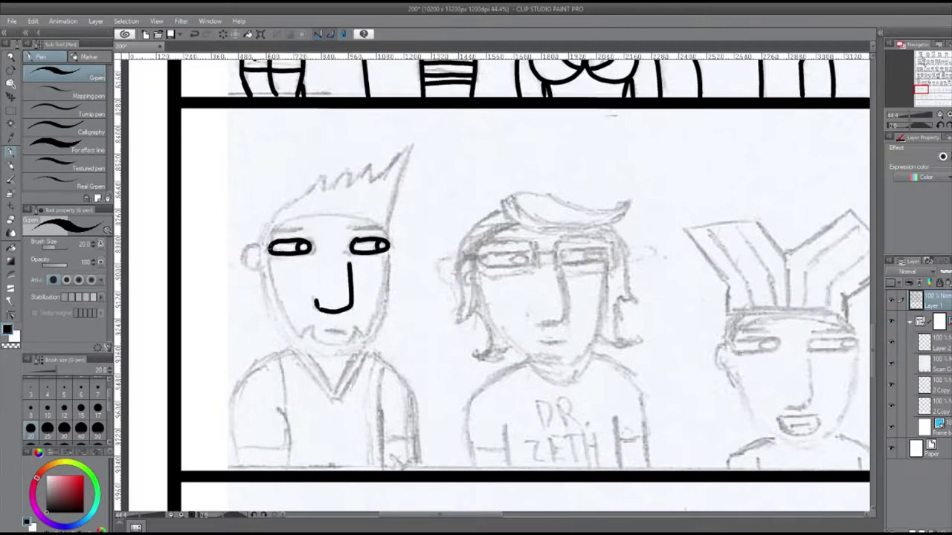
drag(269, 245, 385, 246)
mouse_move(255, 245)
mouse_down()
mouse_move(257, 271)
mouse_move(340, 344)
mouse_up()
drag(386, 253, 360, 336)
drag(322, 331, 344, 331)
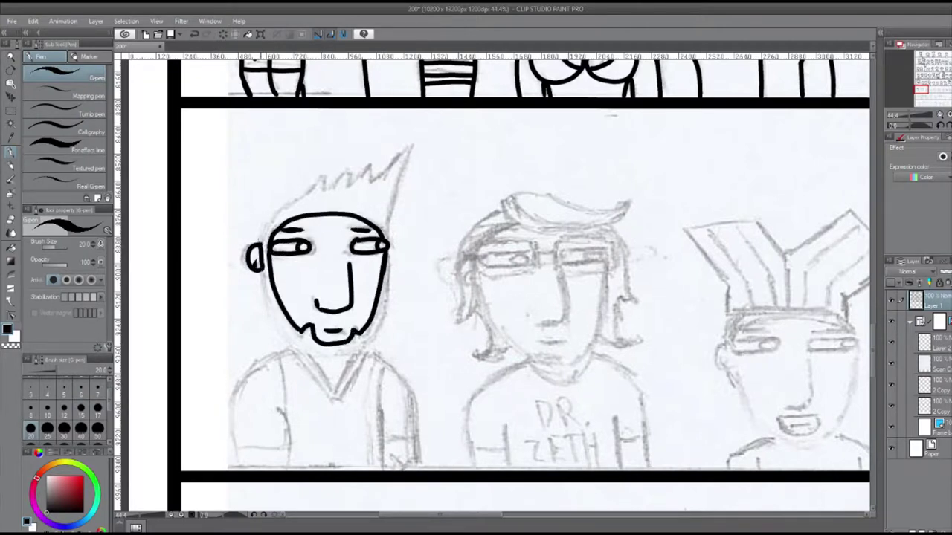
Ink the man's spiky upswept hair and the outer jaw contour around his beard.
drag(260, 249, 388, 226)
drag(266, 271, 272, 309)
drag(388, 253, 378, 318)
Ink the spiky-haired man's V-neck top, vest edges, shoulders, arms and sleeve hems.
mouse_move(297, 347)
mouse_down()
mouse_move(351, 358)
mouse_move(234, 469)
mouse_up()
drag(280, 409, 289, 468)
drag(236, 450, 287, 450)
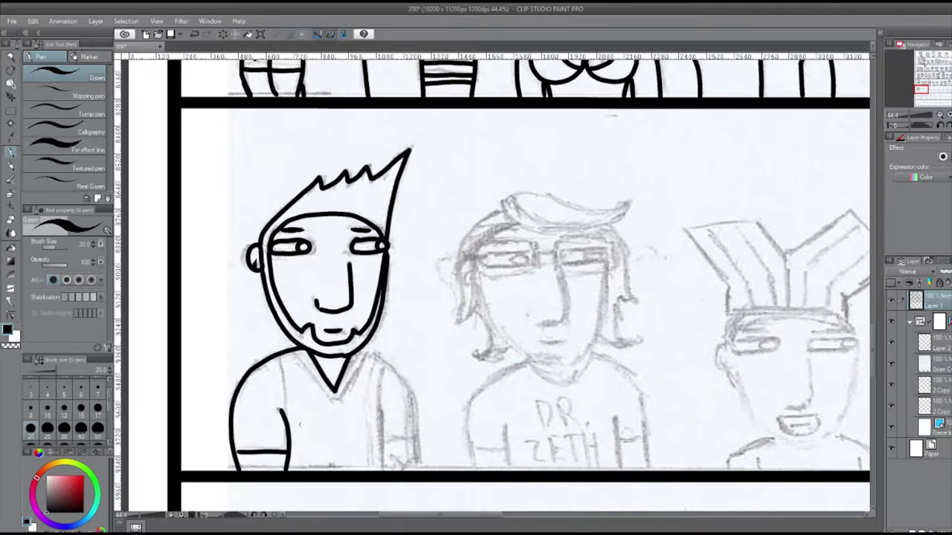
drag(276, 361, 287, 414)
drag(360, 349, 412, 409)
drag(376, 370, 387, 463)
drag(409, 406, 417, 471)
drag(297, 349, 336, 401)
Ink the square glasses, eyes, nose and mouth of the man in the DR. ZETH shirt.
scroll(494, 289, right, 5)
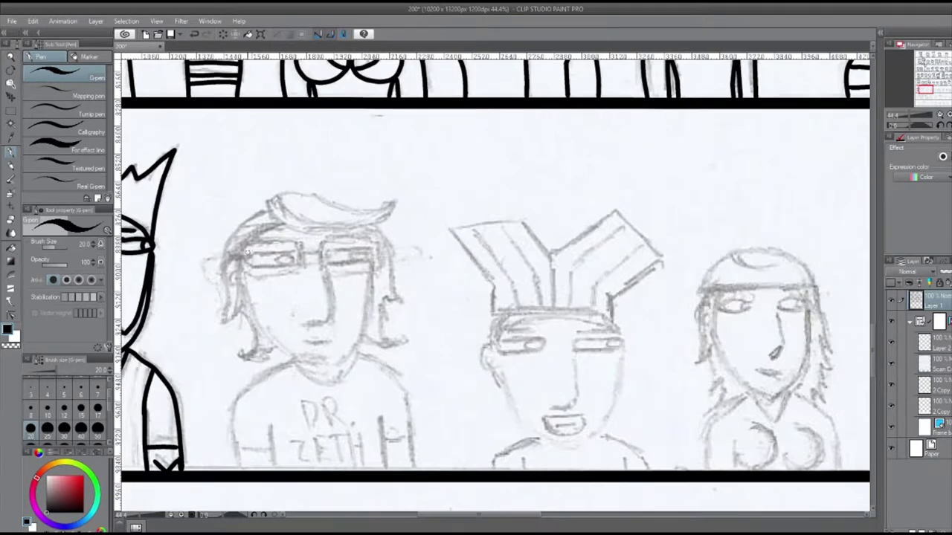
mouse_move(248, 251)
mouse_down()
mouse_move(298, 275)
mouse_move(292, 261)
mouse_up()
mouse_move(320, 242)
mouse_down()
mouse_move(324, 268)
mouse_move(376, 272)
mouse_move(369, 256)
mouse_up()
mouse_move(300, 254)
mouse_down()
mouse_move(320, 254)
mouse_move(313, 321)
mouse_up()
drag(307, 344, 327, 344)
Ink the face outline, collar, shoulders, arms and sleeve hems of the man in the DR. ZETH shirt.
drag(246, 260, 298, 361)
drag(374, 269, 232, 470)
mouse_move(269, 427)
mouse_down()
mouse_move(273, 470)
mouse_move(269, 452)
mouse_up()
drag(349, 349, 415, 470)
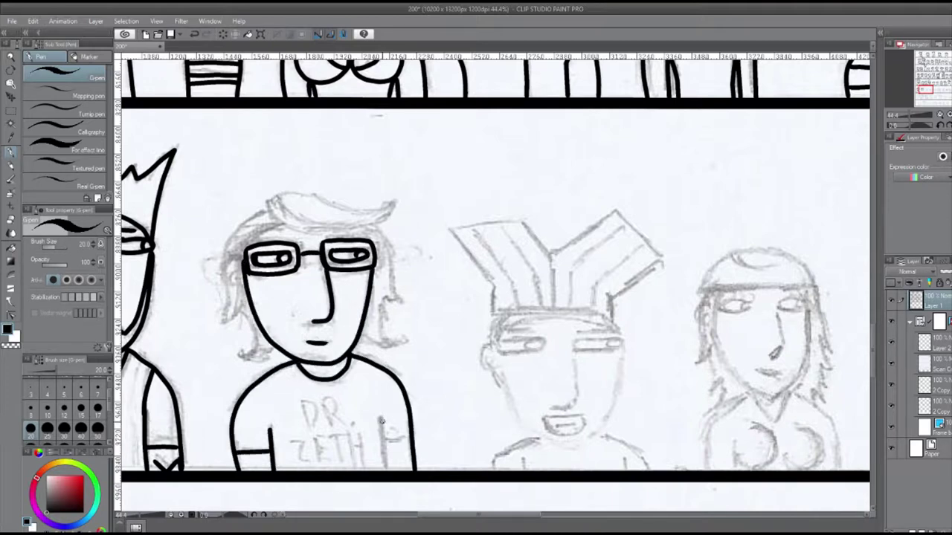
drag(381, 421, 382, 470)
drag(382, 447, 411, 447)
Ink the DR. ZETH man's swept-over fringe and the hair hanging down both sides of his face.
drag(272, 223, 393, 203)
mouse_move(386, 210)
mouse_down()
mouse_move(348, 226)
mouse_move(399, 343)
mouse_move(360, 339)
mouse_up()
mouse_move(275, 223)
mouse_down()
mouse_move(239, 260)
mouse_move(221, 324)
mouse_up()
mouse_move(270, 204)
mouse_down()
mouse_move(223, 289)
mouse_move(260, 363)
mouse_up()
drag(258, 235, 349, 235)
Ink the eyes, nose, open mouth and ear of the man with the tall forked headpiece.
scroll(490, 298, right, 3)
drag(297, 340, 337, 350)
drag(372, 339, 373, 343)
mouse_move(370, 358)
mouse_down()
mouse_move(352, 405)
mouse_move(377, 416)
mouse_up()
drag(290, 345, 286, 369)
Ink the forked headpiece with its inner stripes and base band, plus the hairline beneath it.
drag(289, 316, 406, 317)
mouse_move(288, 315)
mouse_down()
mouse_move(322, 224)
mouse_move(456, 262)
mouse_up()
drag(349, 253, 348, 314)
drag(272, 231, 315, 314)
drag(300, 228, 331, 313)
mouse_move(374, 313)
mouse_down()
mouse_move(427, 235)
mouse_move(445, 248)
mouse_up()
mouse_move(282, 347)
mouse_down()
mouse_move(324, 318)
mouse_move(413, 343)
mouse_up()
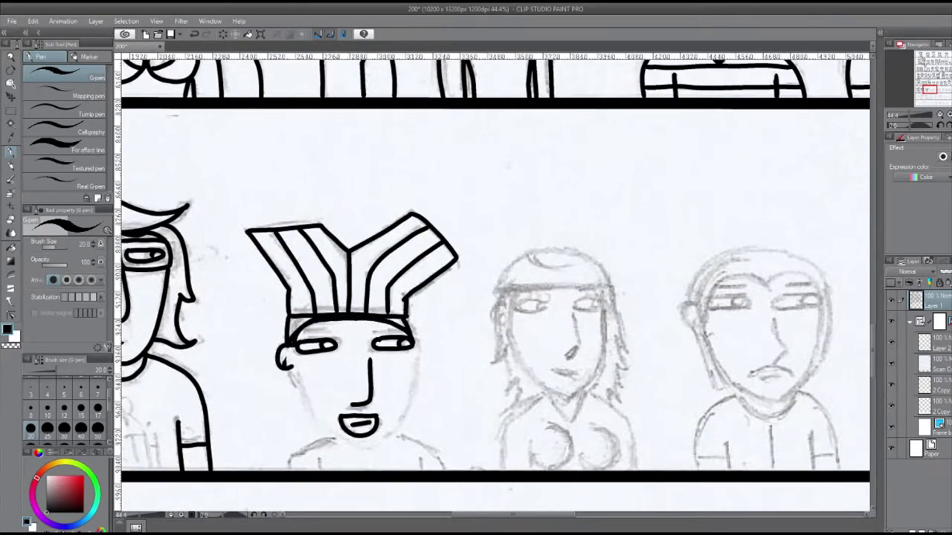
Ink the eyebrows, face outline, shoulders and arms of the man with the forked headpiece.
drag(305, 332, 330, 333)
drag(291, 366, 321, 427)
drag(413, 343, 380, 439)
mouse_move(313, 421)
mouse_down()
mouse_move(375, 446)
mouse_move(287, 470)
mouse_up()
drag(388, 431, 438, 470)
Ink the eyes, lashes, nose, mouth, face outline and rounded cap of the woman beside the man with the headpiece.
scroll(491, 297, right, 3)
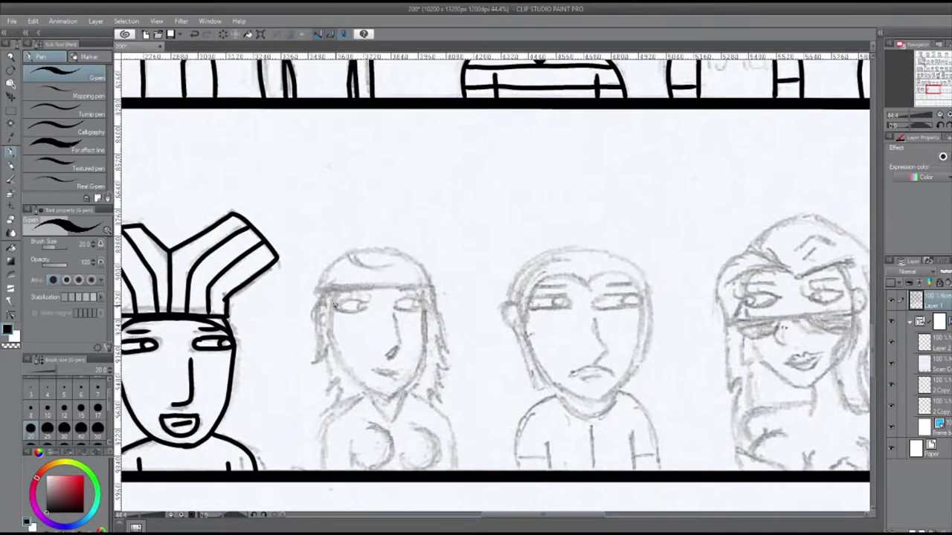
drag(397, 303, 421, 302)
drag(408, 301, 416, 292)
drag(315, 290, 429, 287)
drag(354, 260, 400, 260)
drag(332, 294, 385, 391)
mouse_move(423, 300)
mouse_down()
mouse_move(421, 327)
mouse_move(385, 391)
mouse_up()
Ink the capped woman's V-neckline, shoulders, arms and bust, and her jagged hair on both sides.
mouse_move(364, 388)
mouse_down()
mouse_move(401, 388)
mouse_move(326, 470)
mouse_up()
drag(371, 424, 355, 469)
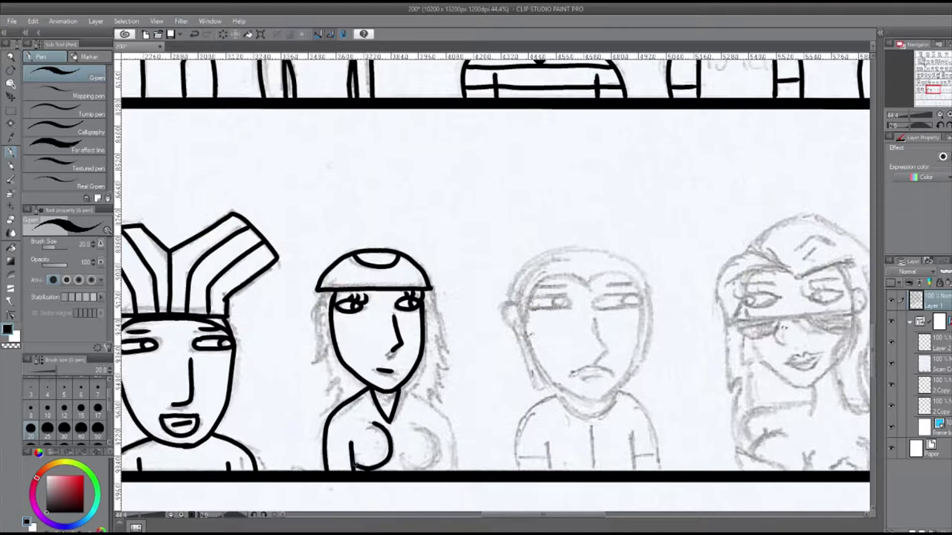
drag(417, 421, 401, 469)
drag(402, 387, 446, 469)
mouse_move(327, 292)
mouse_down()
mouse_move(312, 365)
mouse_move(336, 393)
mouse_up()
drag(429, 292, 442, 339)
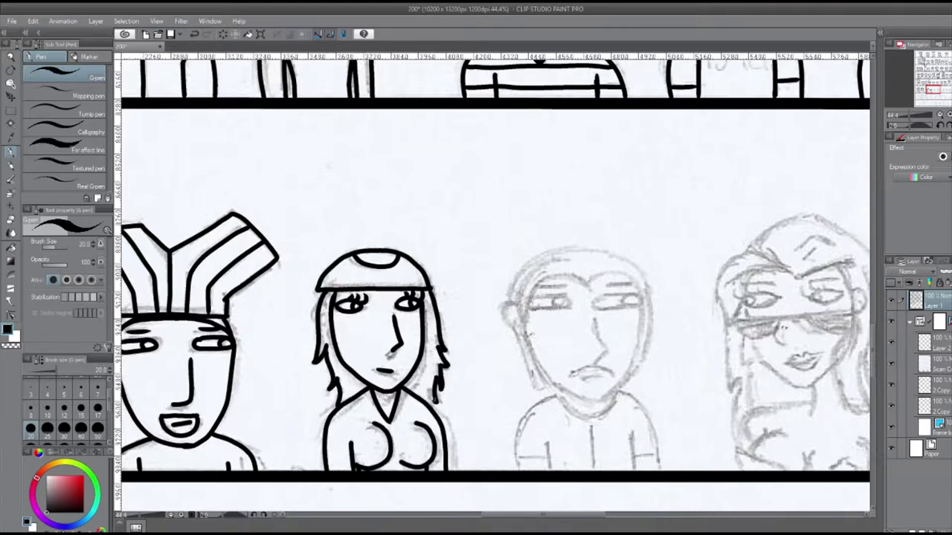
Ink the frowning man's eyes, eyebrows, nose, mouth, ear, pointed hairline and face outline.
drag(520, 298, 342, 297)
drag(348, 301, 457, 300)
drag(412, 321, 418, 353)
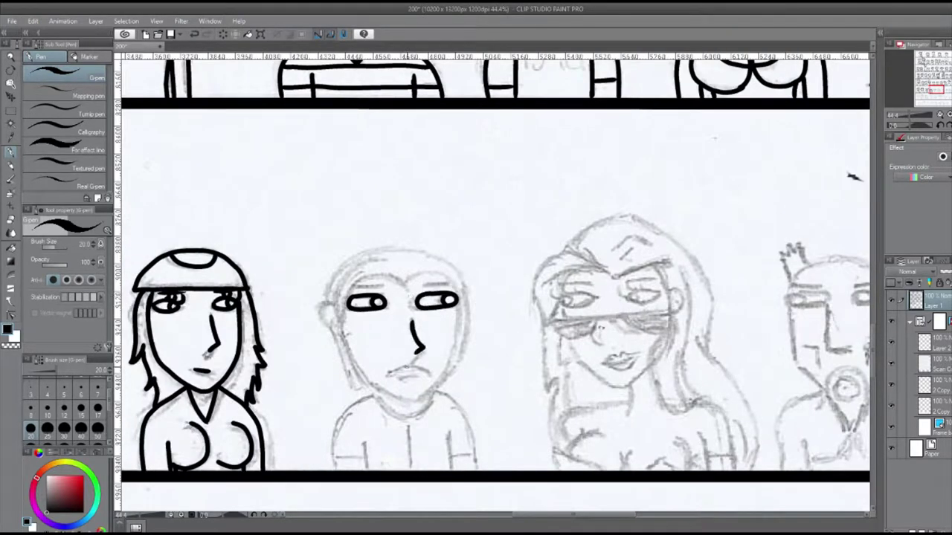
mouse_move(355, 270)
mouse_down()
mouse_move(438, 364)
mouse_move(364, 282)
mouse_up()
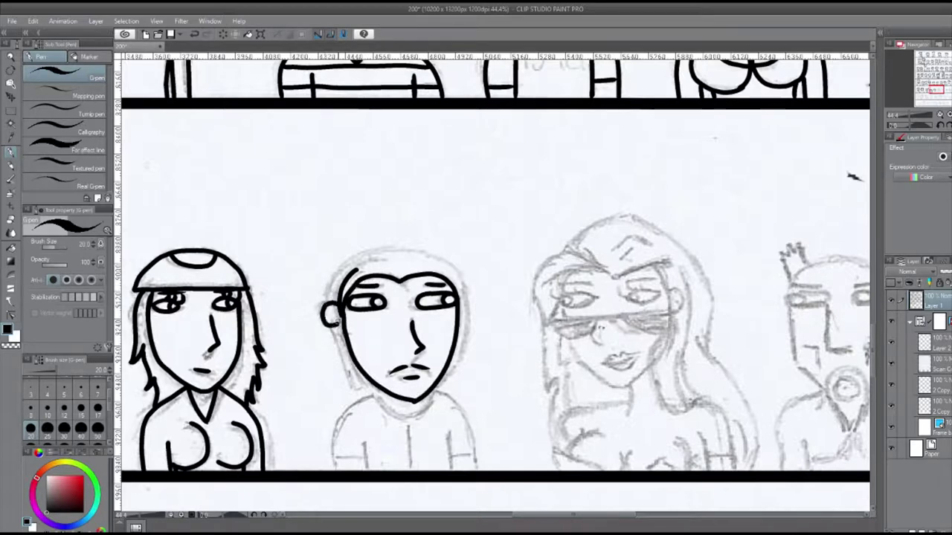
Ink the frowning man's outer hair contour, collar, shirt centre line, shoulders and sleeves.
mouse_move(330, 318)
mouse_down()
mouse_move(372, 388)
mouse_move(443, 383)
mouse_up()
drag(373, 389, 434, 389)
drag(408, 402, 408, 470)
drag(385, 388, 336, 470)
drag(339, 462, 366, 449)
drag(431, 388, 476, 470)
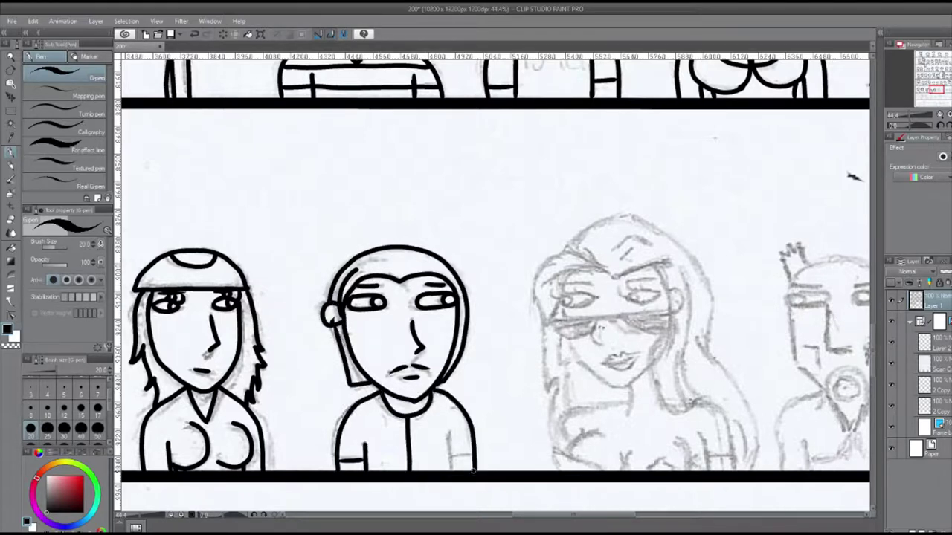
Ink the eyes, long lashes and eyebrows of the long-haired woman with lowered sunglasses.
scroll(625, 490, right, 3)
drag(325, 299, 355, 302)
drag(336, 296, 341, 300)
drag(326, 291, 320, 287)
drag(332, 290, 315, 290)
drag(393, 295, 421, 293)
Ink the long-haired woman's hairline dipping to a point on her forehead, redoing the first stroke.
mouse_move(396, 296)
mouse_down()
mouse_move(418, 297)
mouse_move(432, 260)
mouse_up()
key(ctrl+z)
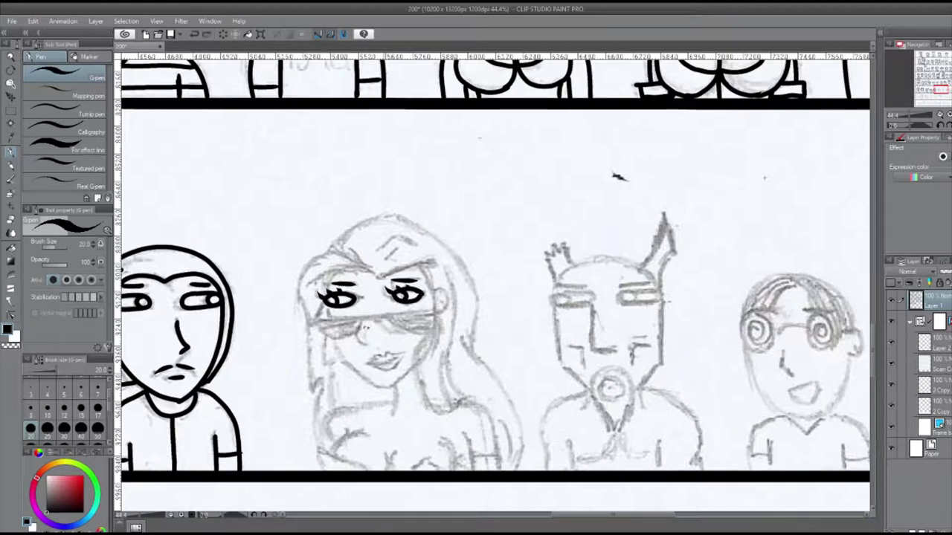
drag(383, 278, 432, 260)
drag(377, 277, 317, 282)
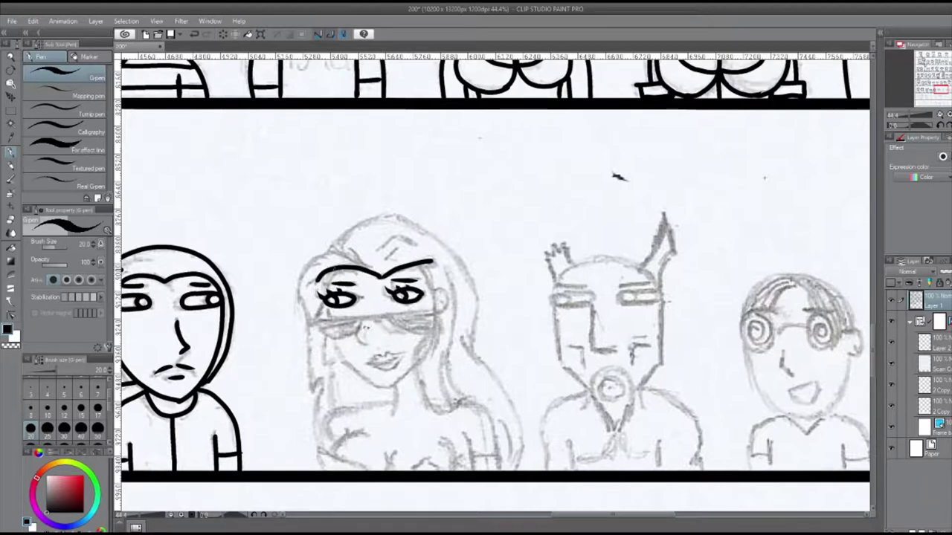
Ink the woman's lowered sunglasses, nose, lips, face outline, neck, shoulders and bust.
drag(312, 321, 436, 312)
mouse_move(432, 262)
mouse_down()
mouse_move(436, 312)
mouse_move(389, 321)
mouse_up()
drag(361, 321, 377, 384)
click(200, 34)
click(199, 34)
drag(434, 326, 424, 391)
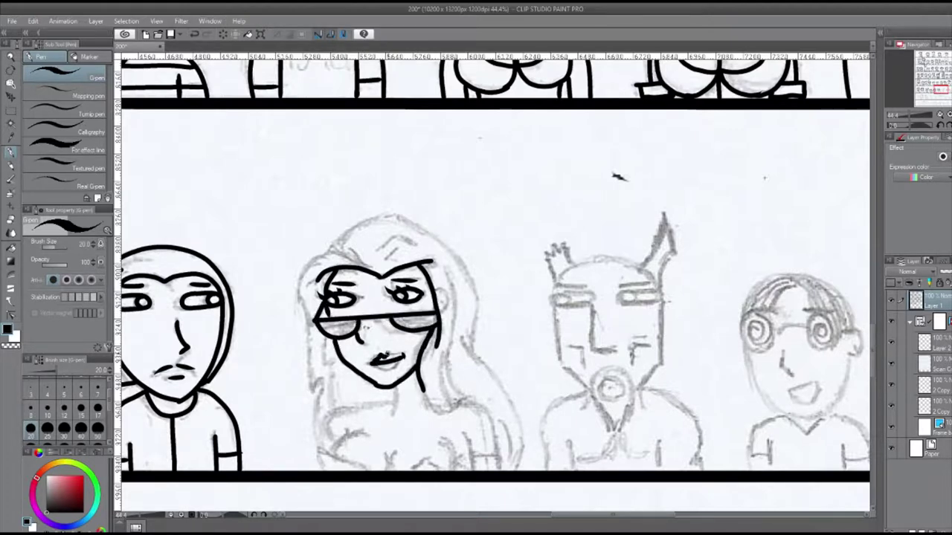
drag(397, 385, 336, 412)
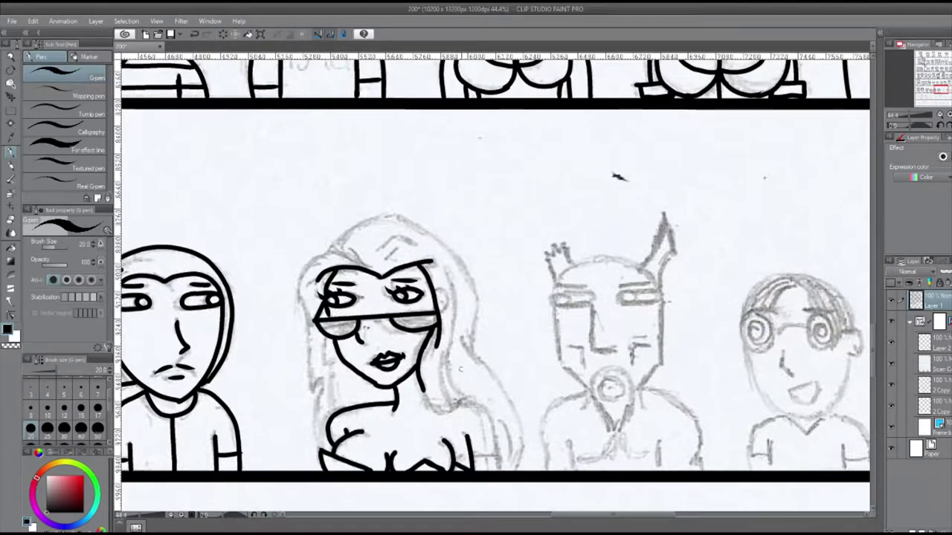
Ink the woman's long flowing hair, its crown and inner strands, down both sides of her body.
mouse_move(421, 388)
mouse_down()
mouse_move(491, 421)
mouse_move(500, 469)
mouse_up()
drag(449, 275, 462, 402)
mouse_move(396, 215)
mouse_down()
mouse_move(475, 339)
mouse_move(519, 467)
mouse_up()
drag(501, 419, 510, 466)
drag(372, 217, 338, 249)
mouse_move(346, 249)
mouse_down()
mouse_move(311, 261)
mouse_move(369, 268)
mouse_up()
drag(320, 256, 305, 274)
mouse_move(305, 268)
mouse_down()
mouse_move(314, 405)
mouse_move(327, 451)
mouse_up()
drag(340, 339, 324, 414)
Ink the horned man's eyes, eyebrows, nose, cheek lines, one face side and the pointed beard around his round mouth.
scroll(491, 297, right, 5)
drag(338, 297, 442, 298)
drag(376, 305, 399, 347)
drag(353, 345, 366, 364)
drag(413, 344, 433, 346)
drag(339, 310, 394, 428)
drag(394, 368, 392, 371)
drag(394, 428, 418, 387)
drag(394, 376, 393, 378)
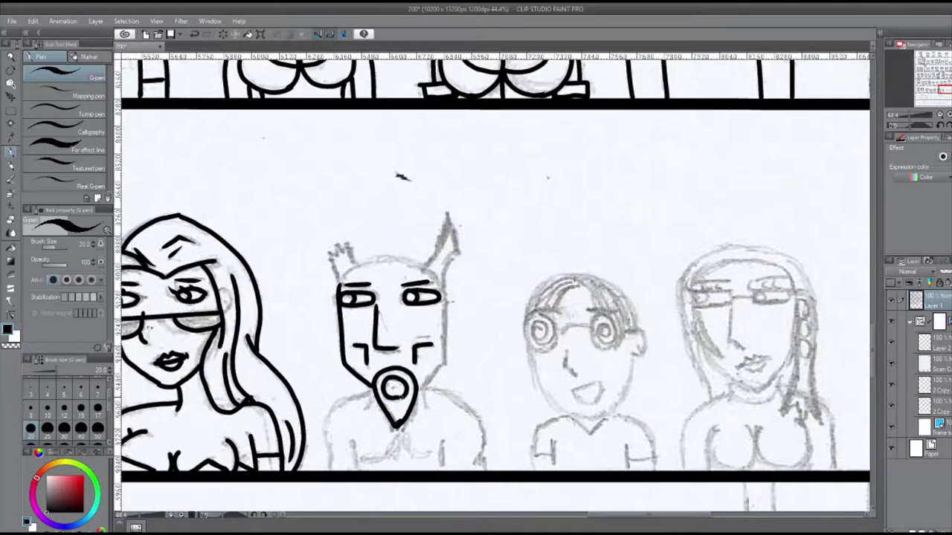
Ink the horned man's remaining jaw side, rounded skull, tall horn and short jagged horn.
drag(446, 294, 419, 388)
drag(339, 292, 445, 294)
drag(443, 284, 459, 257)
drag(339, 282, 359, 258)
Ink the horned man's neck, shoulders, arms and chest lines.
drag(372, 388, 326, 466)
drag(420, 390, 431, 411)
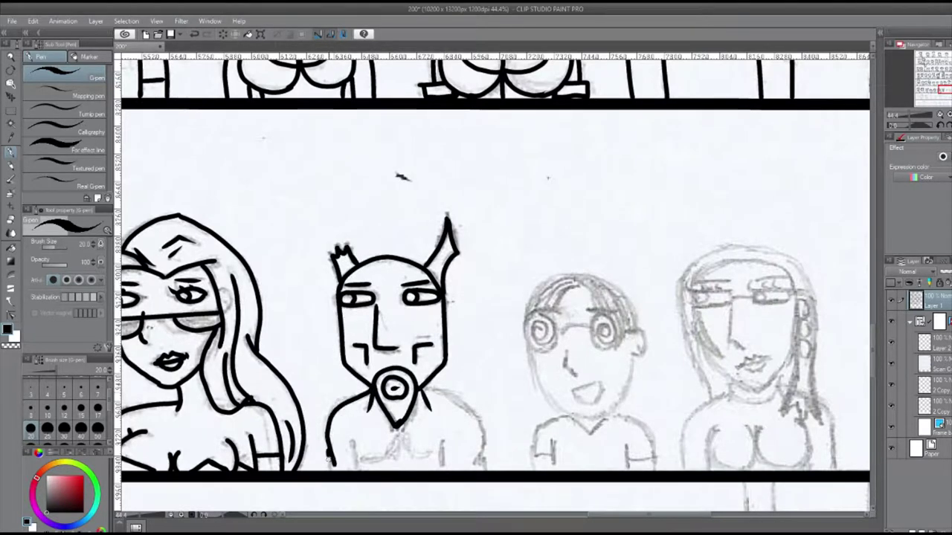
drag(355, 441, 354, 472)
drag(366, 455, 397, 446)
drag(408, 438, 440, 457)
drag(422, 388, 482, 468)
drag(442, 440, 444, 470)
Ink the nose, open mouth, eyebrows and round spiral glasses of the small man beside the horned man.
scroll(490, 297, right, 4)
drag(381, 352, 376, 371)
drag(384, 386, 413, 383)
drag(386, 390, 414, 387)
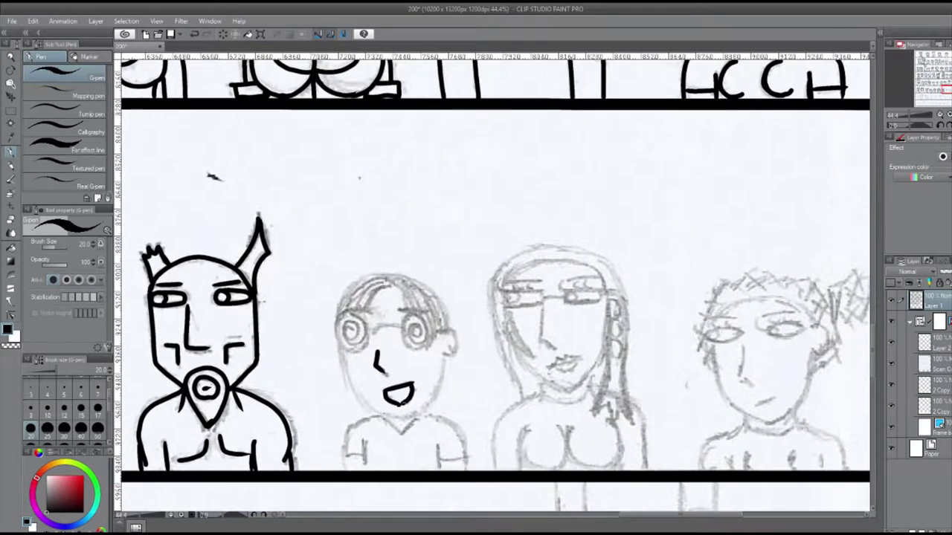
drag(351, 310, 349, 312)
drag(416, 312, 415, 315)
drag(413, 324, 421, 327)
drag(351, 331, 401, 327)
key(ctrl+z)
mouse_move(359, 312)
mouse_down()
mouse_move(394, 285)
mouse_move(416, 313)
mouse_up()
Ink the ear, face outline and centre-parted hair strands of the man with spiral glasses.
mouse_move(432, 330)
mouse_down()
mouse_move(459, 342)
mouse_move(453, 357)
mouse_up()
drag(339, 349, 444, 357)
drag(339, 312, 386, 275)
drag(387, 275, 441, 329)
drag(354, 310, 384, 278)
Ink the spiral-glasses man's V-neck shirt, shoulders, arms and sleeve hems.
mouse_move(346, 470)
mouse_down()
mouse_move(416, 418)
mouse_move(364, 461)
mouse_up()
drag(418, 418, 464, 469)
drag(439, 446, 439, 468)
drag(440, 459, 454, 455)
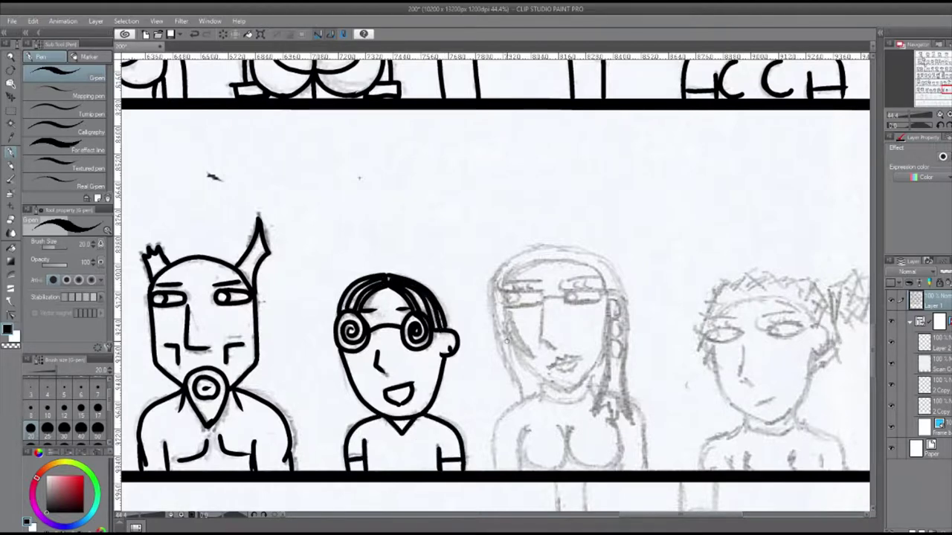
Ink the rectangular glasses, lashed eyes, nose, lips and face outline of the woman with the beaded side lock.
scroll(507, 340, right, 3)
drag(339, 296, 336, 291)
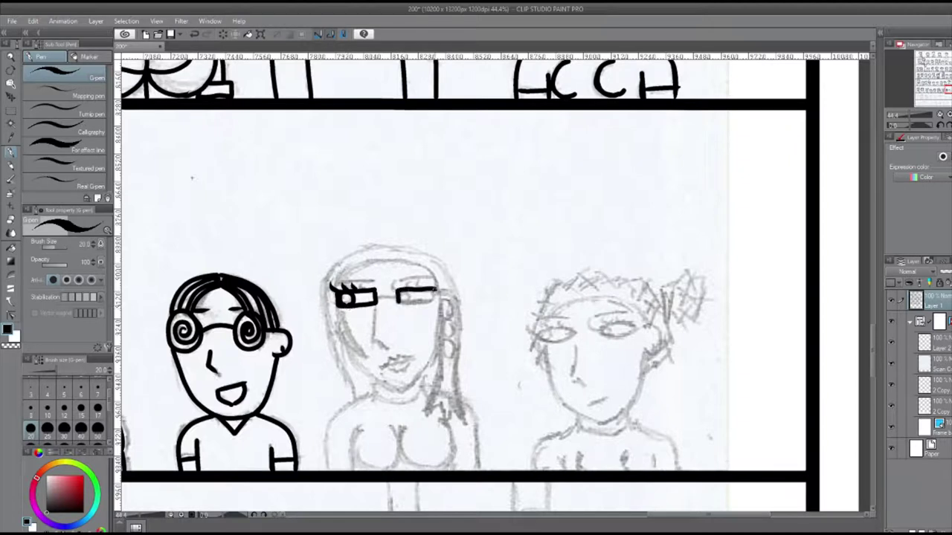
mouse_move(436, 293)
mouse_down()
mouse_move(399, 290)
mouse_move(402, 388)
mouse_up()
drag(330, 304, 401, 390)
Ink the woman's hairline, smooth outer hair, jagged side lock and the round beads along it.
mouse_move(338, 286)
mouse_down()
mouse_move(435, 274)
mouse_move(372, 276)
mouse_up()
mouse_move(387, 246)
mouse_down()
mouse_move(327, 324)
mouse_move(357, 398)
mouse_move(328, 468)
mouse_move(450, 286)
mouse_up()
drag(446, 350, 427, 417)
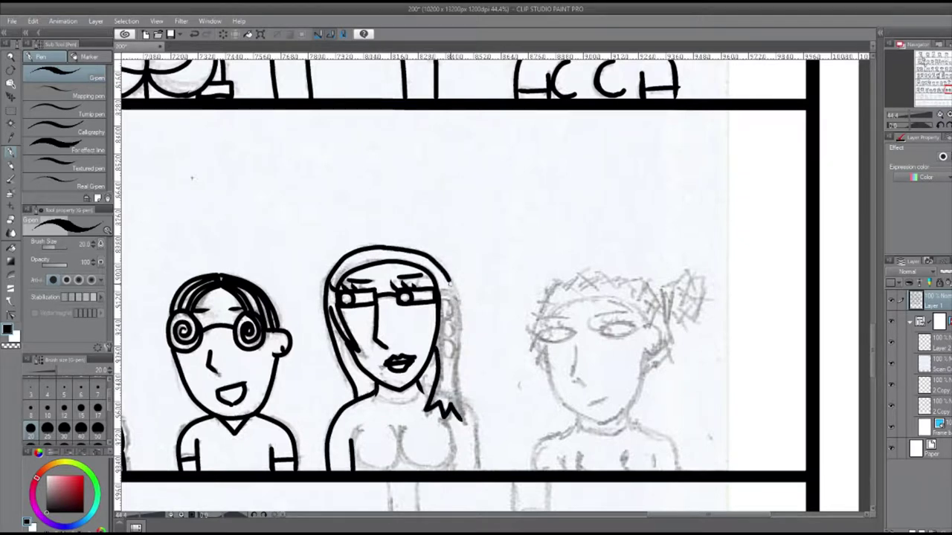
drag(446, 282, 460, 420)
drag(446, 304, 446, 363)
Ink the neck, shoulders, arms and bust of the woman with rectangular glasses, redoing one bust curve.
mouse_move(376, 390)
mouse_down()
mouse_move(427, 398)
mouse_move(480, 471)
mouse_up()
mouse_move(405, 425)
mouse_down()
mouse_move(452, 468)
mouse_move(386, 470)
mouse_up()
mouse_move(364, 425)
mouse_down()
mouse_move(350, 443)
mouse_move(391, 471)
mouse_up()
key(ctrl+z)
drag(357, 429, 388, 474)
Ink the eyes, lashes, eyebrows, nose and mouth of the curly-haired woman at the row's end.
drag(446, 298, 338, 298)
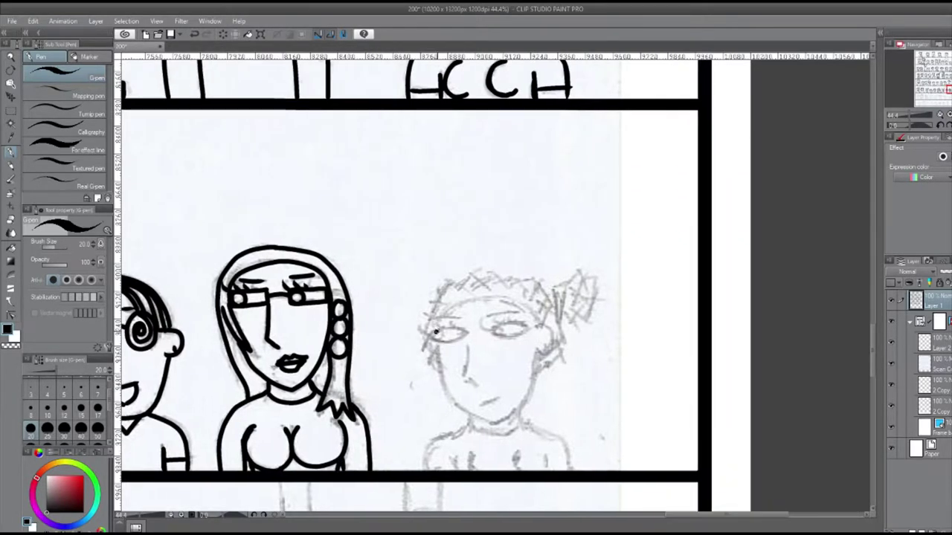
drag(427, 332, 465, 329)
mouse_move(439, 330)
mouse_down()
mouse_move(449, 339)
mouse_move(526, 324)
mouse_up()
mouse_move(497, 330)
mouse_down()
mouse_move(513, 336)
mouse_move(516, 312)
mouse_up()
drag(468, 348, 470, 381)
drag(480, 402, 498, 399)
key(ctrl+z)
Ink the curly-haired woman's ear, face outline, neck, collar, shoulders and arms.
drag(538, 328, 543, 352)
mouse_move(439, 343)
mouse_down()
mouse_move(492, 420)
mouse_move(538, 353)
mouse_up()
drag(472, 424, 432, 469)
drag(550, 441, 569, 468)
drag(473, 421, 518, 419)
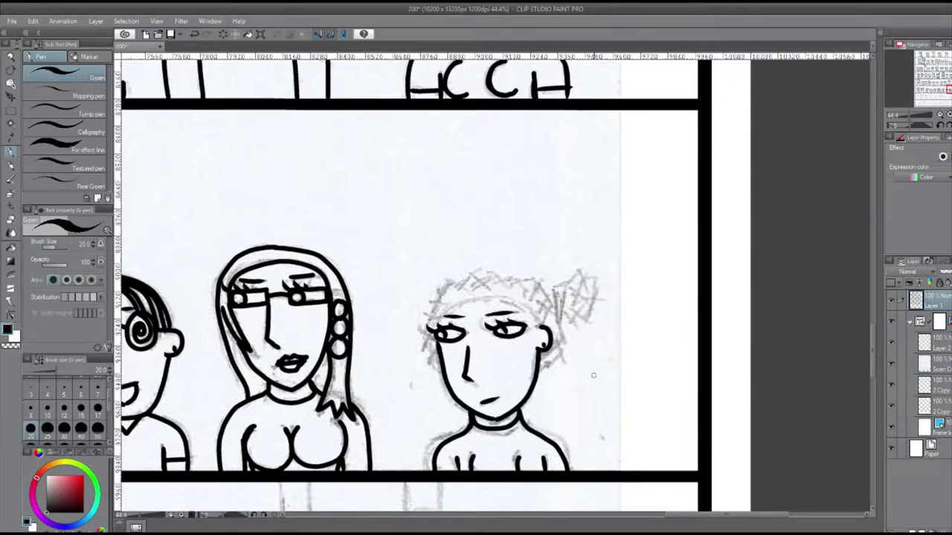
Ink the woman's curved hairline and her scribbly curls, including the side bunch of hair.
drag(437, 327, 545, 319)
drag(559, 285, 562, 366)
mouse_move(431, 349)
mouse_down()
mouse_move(438, 376)
mouse_move(434, 352)
mouse_up()
drag(419, 312, 461, 281)
mouse_move(446, 288)
mouse_down()
mouse_move(486, 272)
mouse_move(528, 295)
mouse_up()
drag(502, 284, 553, 324)
mouse_move(567, 284)
mouse_down()
mouse_move(595, 305)
mouse_move(590, 323)
mouse_up()
drag(568, 315, 589, 324)
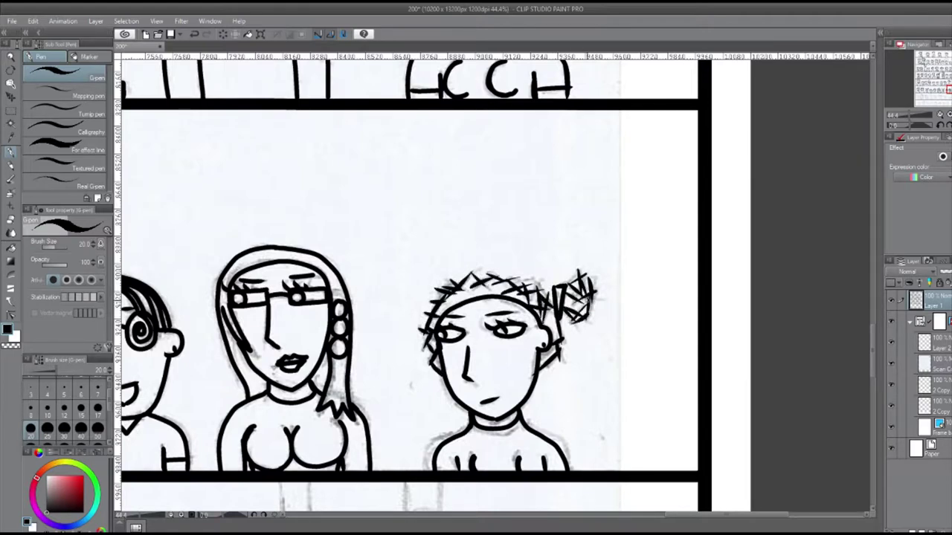
scroll(604, 400, down, 10)
scroll(832, 475, up, 10)
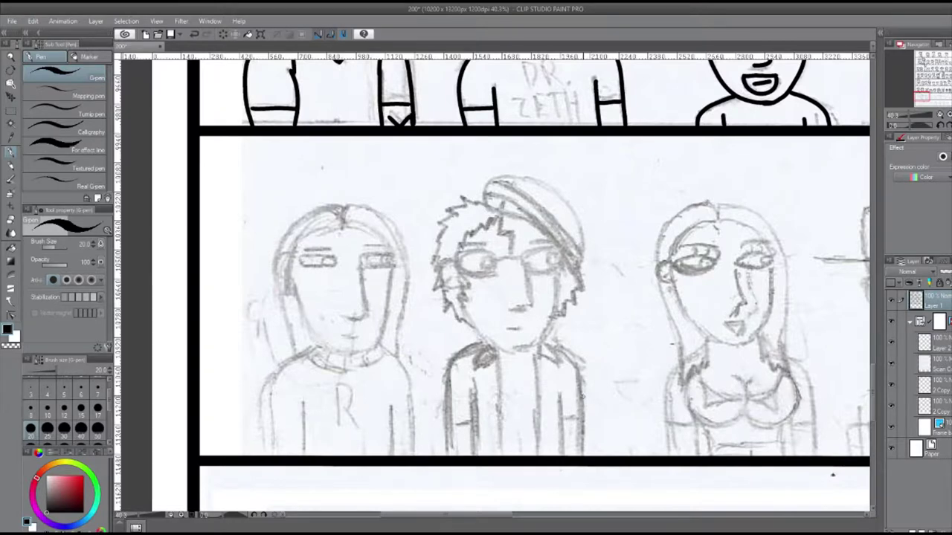
Ink the eyes, nose and mouth of the long-haired character starting the bottom row, redoing the nose line.
drag(302, 257, 336, 262)
mouse_move(371, 254)
mouse_down()
mouse_move(361, 262)
mouse_move(394, 260)
mouse_up()
drag(363, 270, 364, 319)
key(ctrl+z)
drag(363, 271, 364, 295)
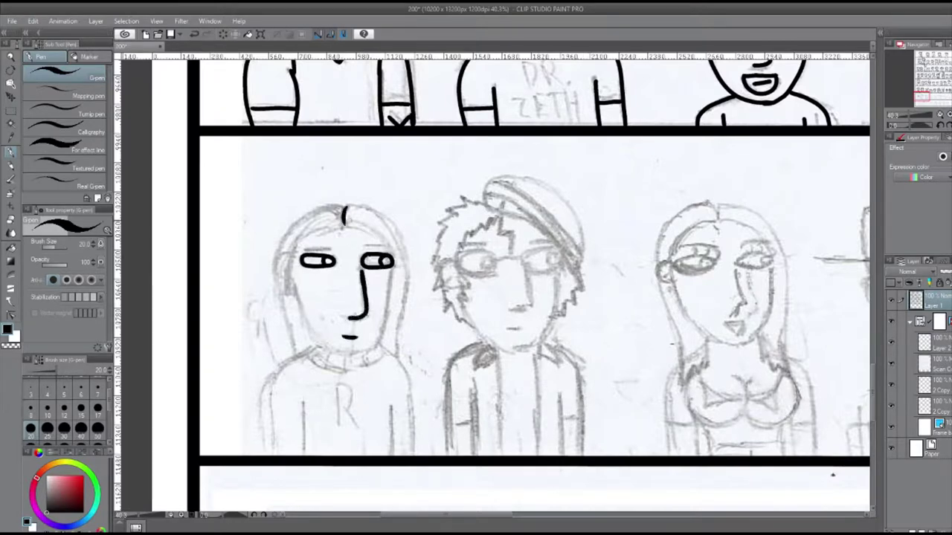
Ink the face outline and the outer hair contour of the long-haired character from the centre parting.
mouse_move(345, 223)
mouse_down()
mouse_move(371, 348)
mouse_move(326, 353)
mouse_up()
drag(344, 223, 308, 331)
drag(346, 208, 406, 338)
Ink the long-haired character's sweater with its ribbed collar, shoulders, sleeves and the letter R on the chest.
mouse_move(384, 350)
mouse_down()
mouse_move(410, 402)
mouse_move(414, 455)
mouse_up()
drag(392, 407, 391, 455)
drag(295, 360, 272, 455)
drag(304, 404, 304, 457)
drag(310, 355, 389, 353)
mouse_move(337, 383)
mouse_down()
mouse_move(337, 434)
mouse_move(339, 408)
mouse_move(360, 427)
mouse_up()
key(ctrl+z)
key(ctrl+z)
Ink the remaining outer hair contour and both eyebrows of the long-haired character.
mouse_move(343, 206)
mouse_down()
mouse_move(283, 268)
mouse_move(291, 359)
mouse_up()
drag(303, 251, 333, 247)
drag(362, 245, 384, 244)
Ink the round glasses, eyes, nose, mouth and jagged fringe of the beret-wearing character.
scroll(494, 282, right, 3)
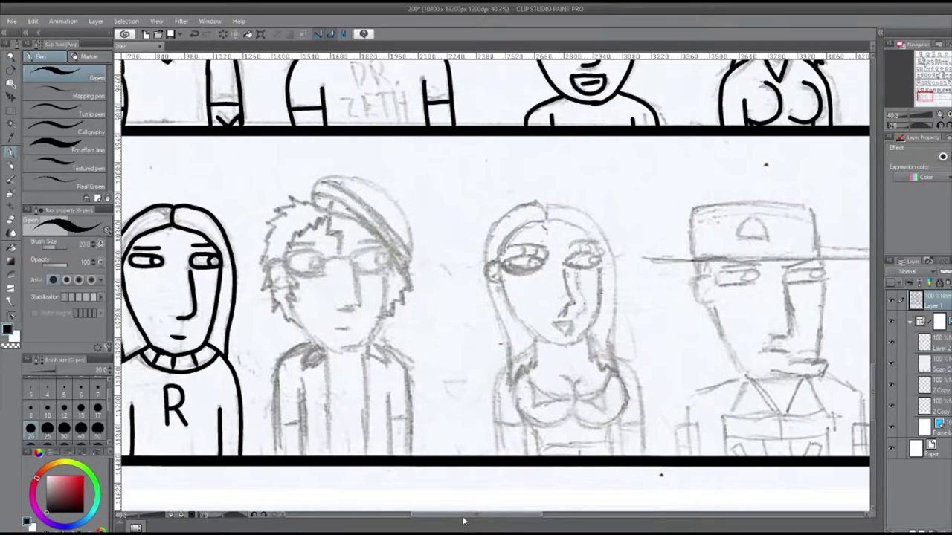
mouse_move(287, 264)
mouse_down()
mouse_move(319, 260)
mouse_move(296, 255)
mouse_up()
key(ctrl+z)
key(ctrl+z)
click(193, 34)
drag(386, 259, 385, 257)
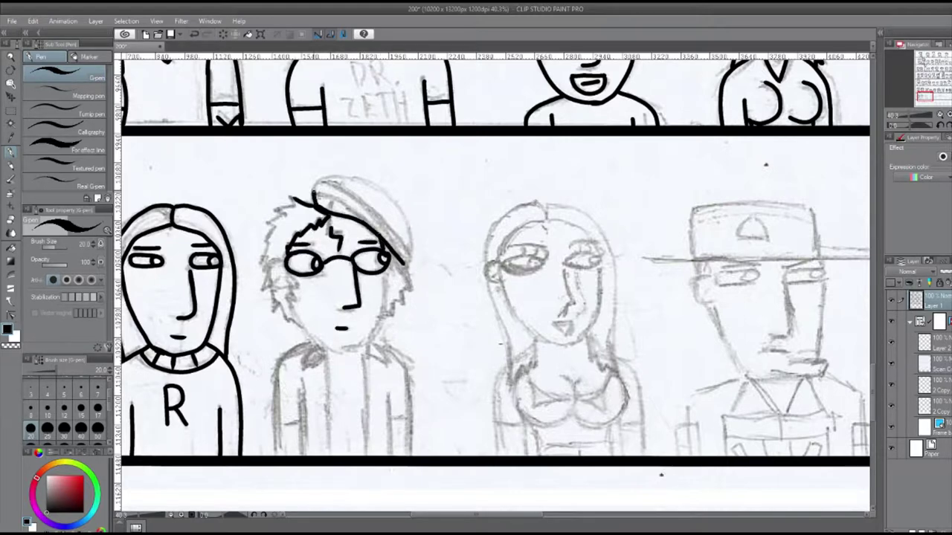
Ink the character's beret, face outline and spiky side hair, plus the first front edge of the jacket.
mouse_move(314, 195)
mouse_down()
mouse_move(409, 260)
mouse_move(385, 240)
mouse_move(410, 312)
mouse_up()
drag(388, 272, 350, 356)
mouse_move(286, 274)
mouse_down()
mouse_move(298, 309)
mouse_move(353, 357)
mouse_up()
drag(275, 220, 329, 455)
Set the drawing colour to black (000000) and ink the beret character's jacket opening, shoulders and sleeves.
key(x)
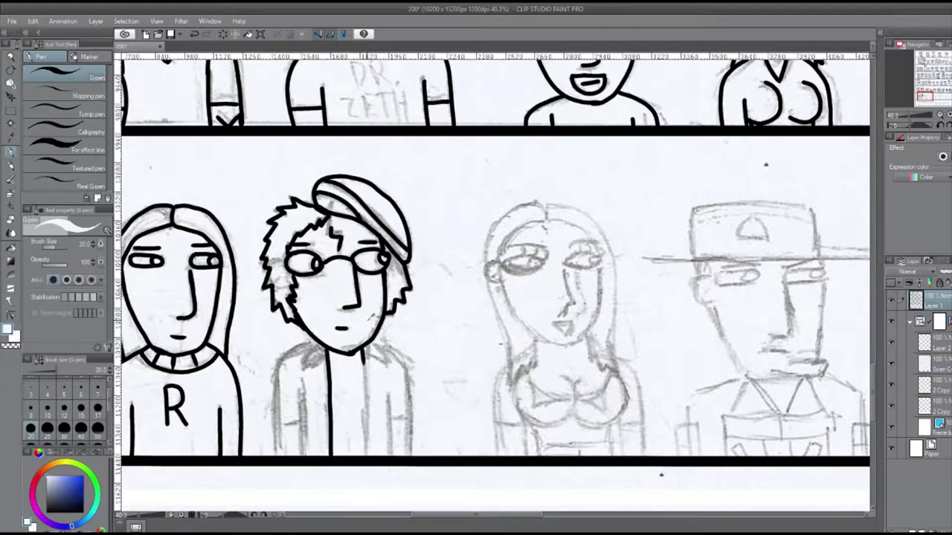
key(x)
key(x)
key(x)
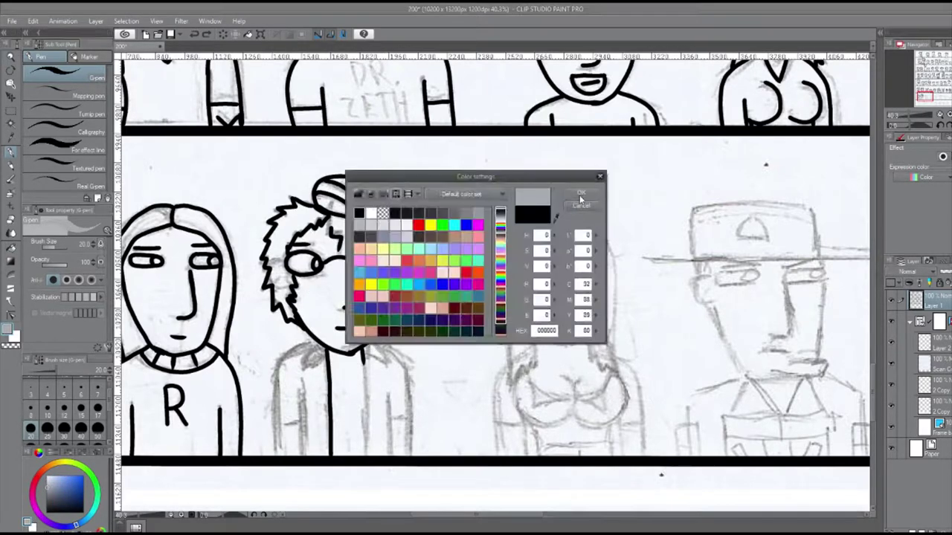
drag(319, 343, 278, 455)
drag(303, 387, 305, 429)
drag(367, 349, 366, 455)
drag(389, 399, 392, 455)
drag(372, 342, 411, 455)
drag(391, 421, 409, 421)
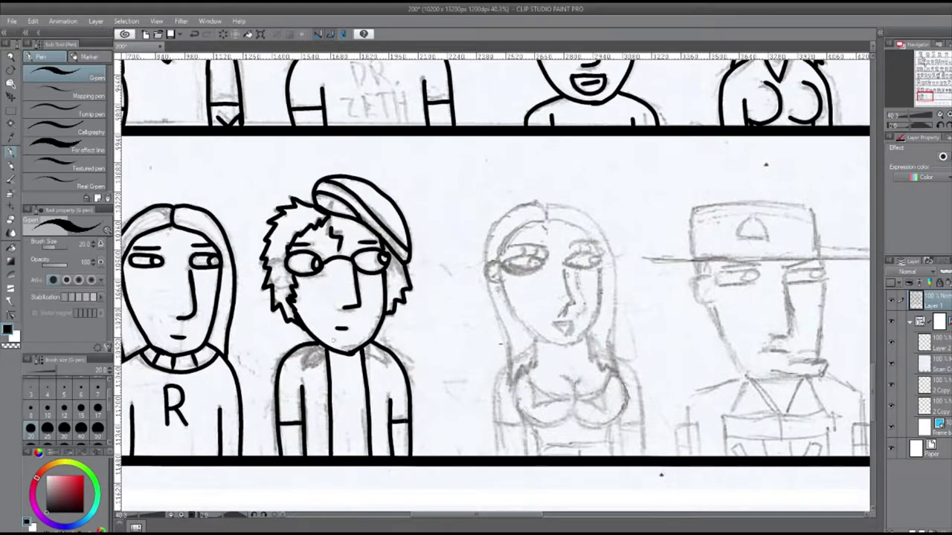
Ink both eyes of the long-haired woman beside the beret character, redoing one eye stroke.
drag(373, 199, 200, 199)
drag(394, 260, 421, 257)
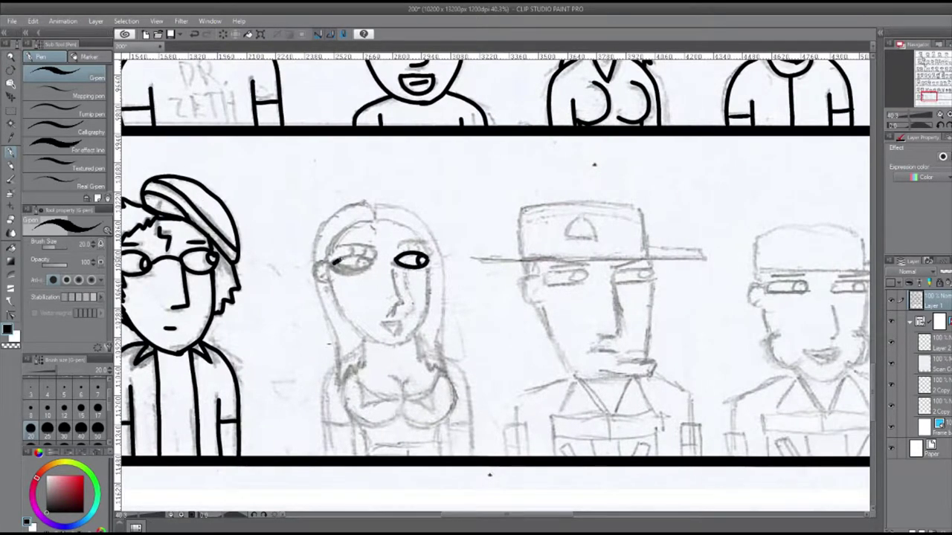
key(ctrl+z)
drag(333, 261, 355, 255)
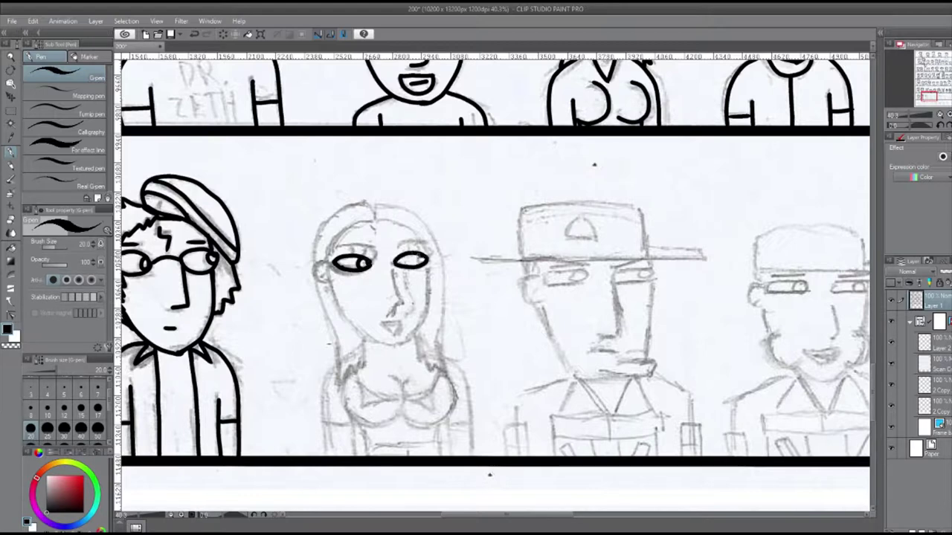
Ink the woman's face outline and facial features, her neck and her parted long hair with jagged ends.
mouse_move(366, 202)
mouse_down()
mouse_move(338, 245)
mouse_move(395, 344)
mouse_up()
mouse_move(371, 203)
mouse_down()
mouse_move(315, 291)
mouse_move(340, 384)
mouse_up()
drag(413, 331, 424, 364)
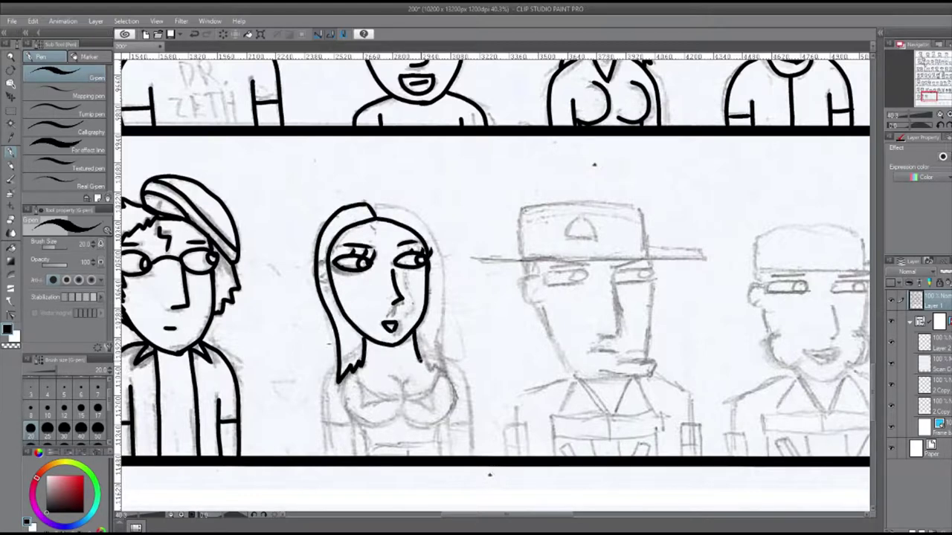
drag(371, 203, 446, 332)
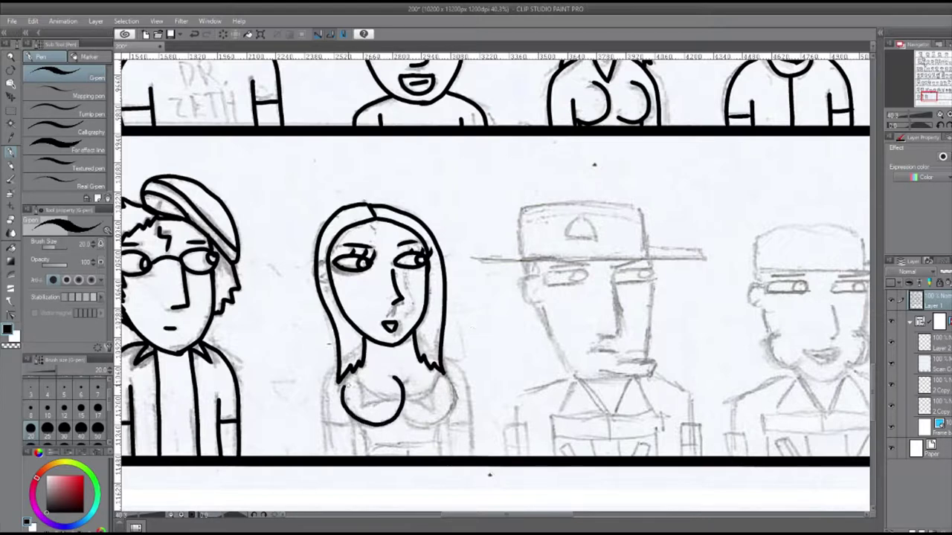
Ink the woman's bust with its low-cut top and her waist, redoing one bust curve.
drag(360, 383, 399, 391)
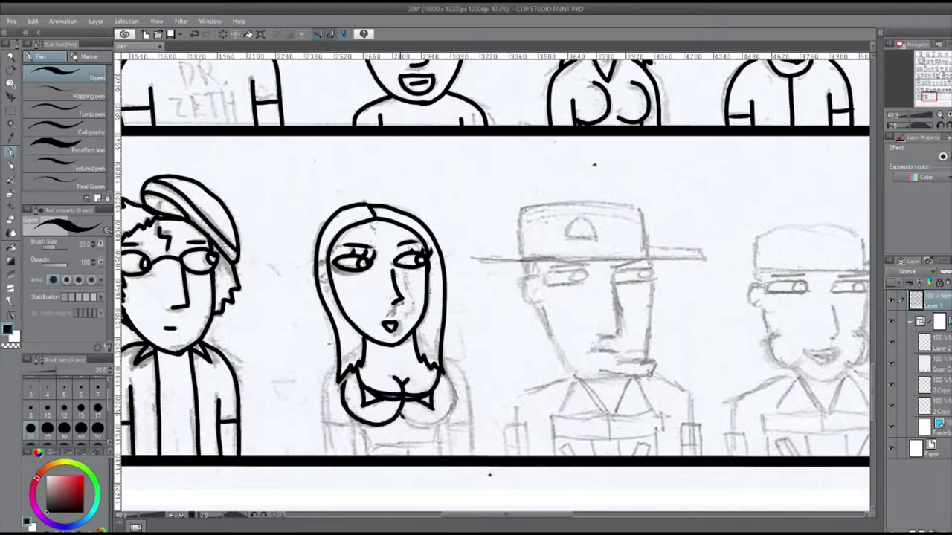
drag(446, 372, 400, 428)
key(ctrl+z)
drag(443, 374, 451, 411)
mouse_move(450, 410)
mouse_down()
mouse_move(399, 425)
mouse_move(368, 456)
mouse_up()
drag(371, 447, 411, 443)
drag(437, 419, 442, 456)
Ink the woman's shoulders and arms down to the panel border, redoing one shoulder line.
drag(336, 364, 328, 457)
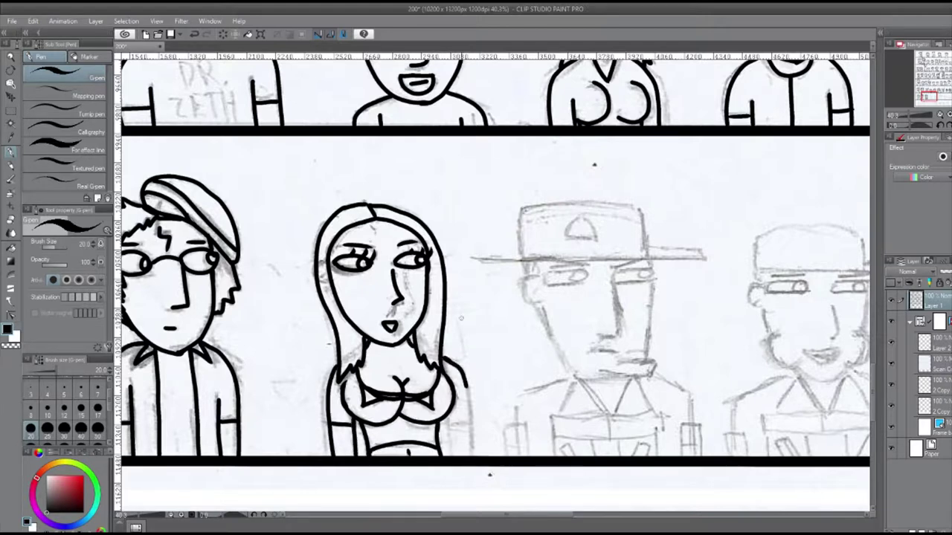
key(ctrl+z)
drag(449, 366, 469, 457)
drag(443, 417, 448, 456)
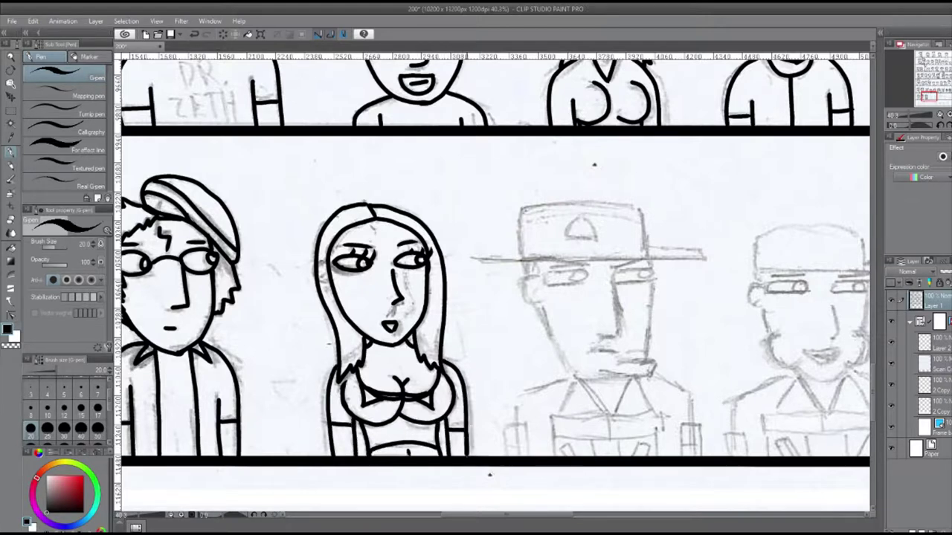
Ink the eyes, angled eyebrows, nose and mouth of the man in the wide-brimmed cap.
drag(541, 518, 574, 518)
mouse_move(357, 279)
mouse_down()
mouse_move(464, 275)
mouse_move(410, 336)
mouse_up()
drag(404, 350, 426, 346)
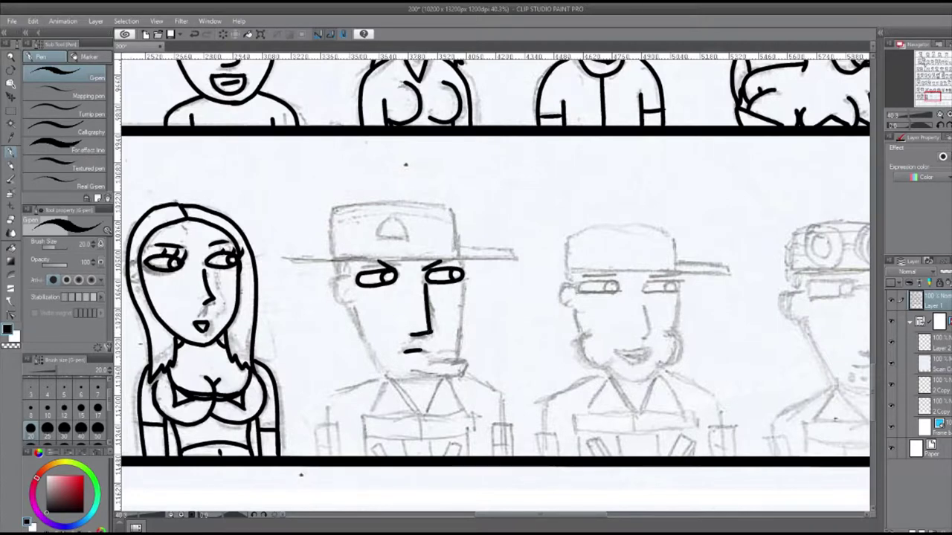
Ink the man's jaw, chin and ear, along with the uniform's collar, chest band and pouches.
drag(461, 257, 464, 313)
drag(432, 363, 465, 372)
mouse_move(353, 303)
mouse_down()
mouse_move(463, 374)
mouse_move(473, 429)
mouse_up()
mouse_move(377, 381)
mouse_down()
mouse_move(364, 428)
mouse_move(473, 430)
mouse_up()
drag(403, 434, 433, 451)
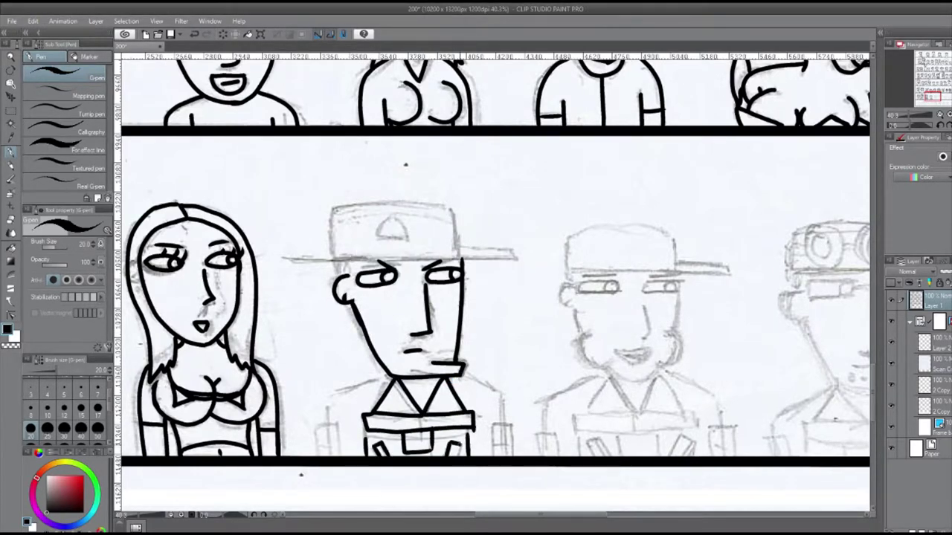
Ink the uniformed man's shoulders and arms with their banded cuffs.
drag(381, 378, 327, 416)
drag(320, 422, 339, 455)
drag(449, 377, 501, 417)
drag(492, 422, 512, 455)
Ink the man's cap with a straight brim line, squared crown and half-round emblem.
drag(287, 258, 515, 257)
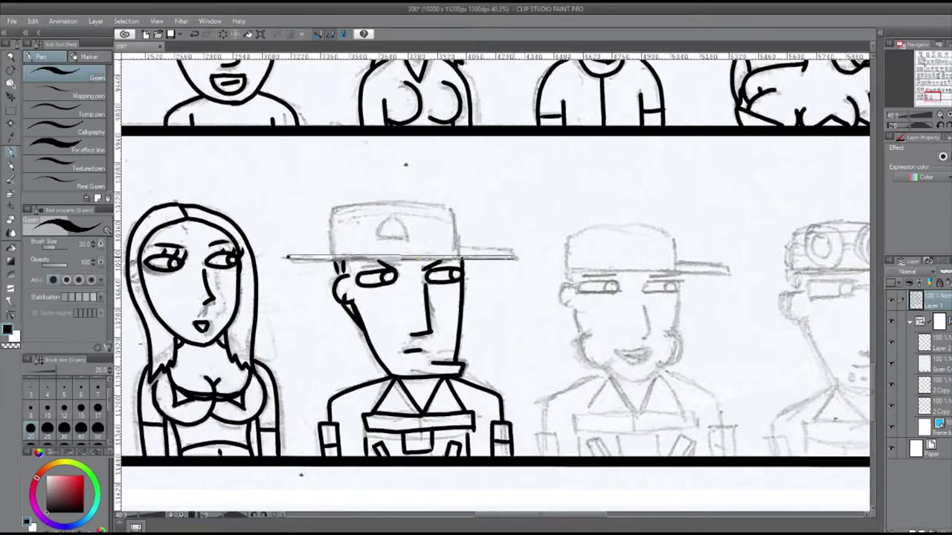
drag(333, 254, 332, 210)
drag(455, 254, 454, 206)
drag(334, 210, 454, 203)
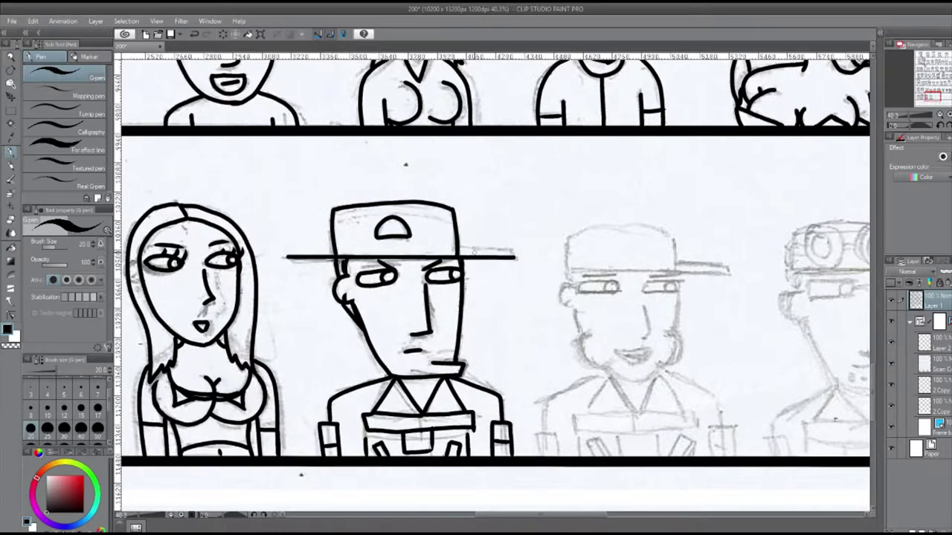
Ink the eyes, eyebrows, nose, mouth, ear and puffy-cheeked face outline of the second capped man.
scroll(491, 298, right, 5)
drag(458, 284, 491, 287)
drag(394, 276, 492, 273)
drag(489, 285, 474, 370)
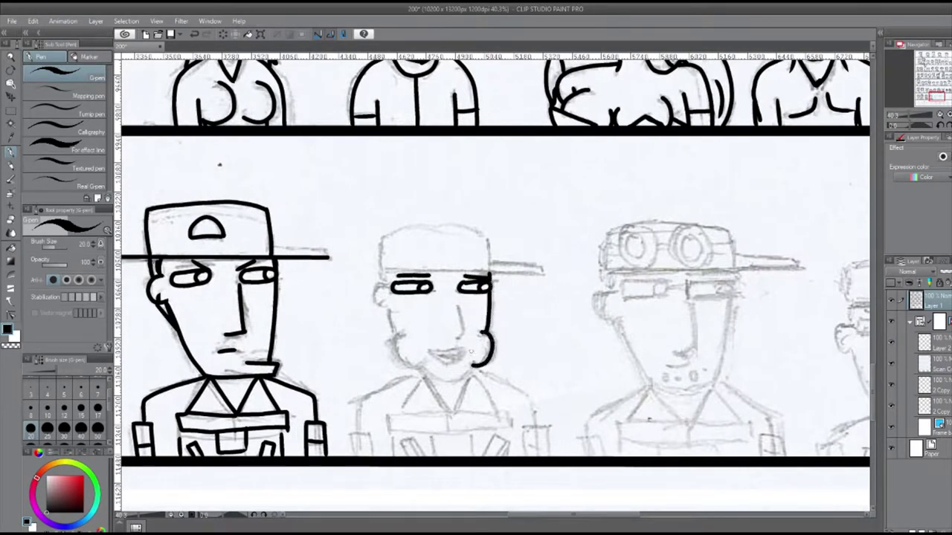
drag(402, 333, 420, 371)
drag(429, 351, 461, 353)
drag(419, 375, 468, 378)
drag(457, 306, 462, 339)
drag(375, 291, 382, 308)
drag(386, 311, 400, 339)
Ink the second man's plain cap with its rounded crown and side-pointing brim.
drag(381, 253, 379, 235)
mouse_move(384, 272)
mouse_down()
mouse_move(542, 272)
mouse_move(490, 261)
mouse_up()
drag(380, 235, 488, 235)
Ink the second man's pointed collar, chest band and uniform pouches.
drag(428, 378, 468, 380)
mouse_move(388, 414)
mouse_down()
mouse_move(510, 425)
mouse_move(510, 417)
mouse_up()
drag(416, 376, 401, 411)
drag(476, 376, 499, 410)
drag(432, 431, 477, 431)
drag(493, 435, 483, 457)
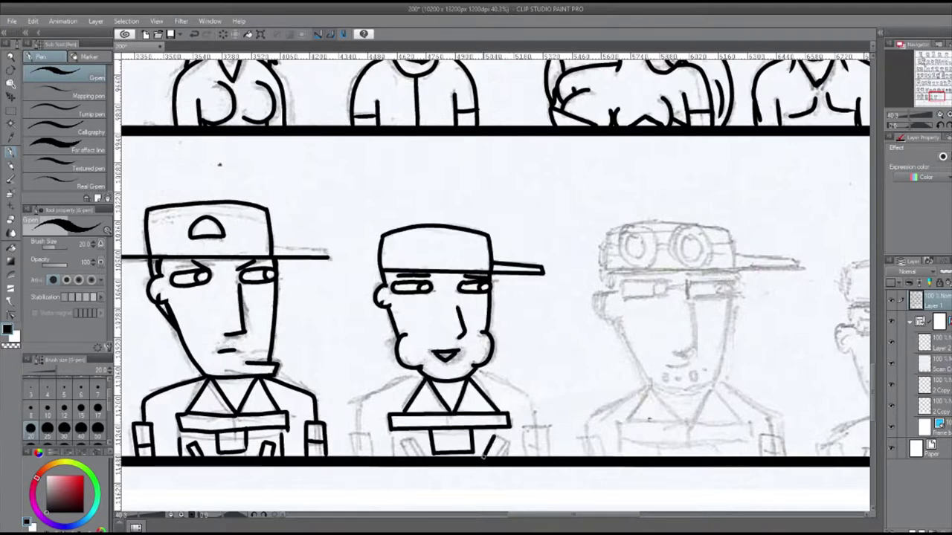
Ink the second uniformed man's shoulders and arms with banded cuffs.
mouse_move(417, 372)
mouse_down()
mouse_move(355, 436)
mouse_move(370, 455)
mouse_up()
drag(481, 373, 537, 429)
drag(525, 428, 546, 455)
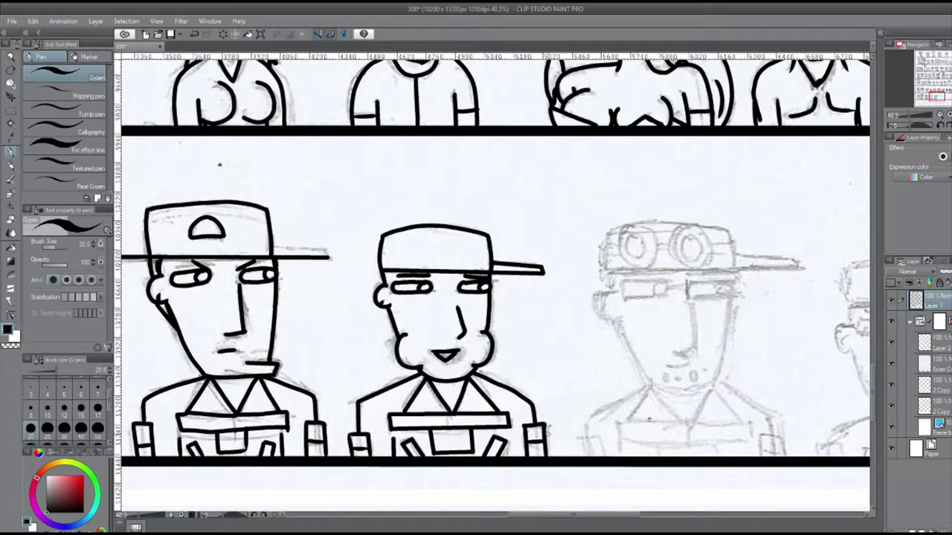
Ink the rectangular glasses, nose, ear and face outline of the man with goggles on his cap.
scroll(490, 297, right, 5)
mouse_move(394, 282)
mouse_down()
mouse_move(440, 298)
mouse_move(509, 285)
mouse_move(463, 297)
mouse_up()
mouse_move(466, 298)
mouse_down()
mouse_move(465, 349)
mouse_move(447, 351)
mouse_up()
mouse_move(396, 292)
mouse_down()
mouse_move(410, 360)
mouse_move(469, 391)
mouse_up()
drag(507, 298, 467, 393)
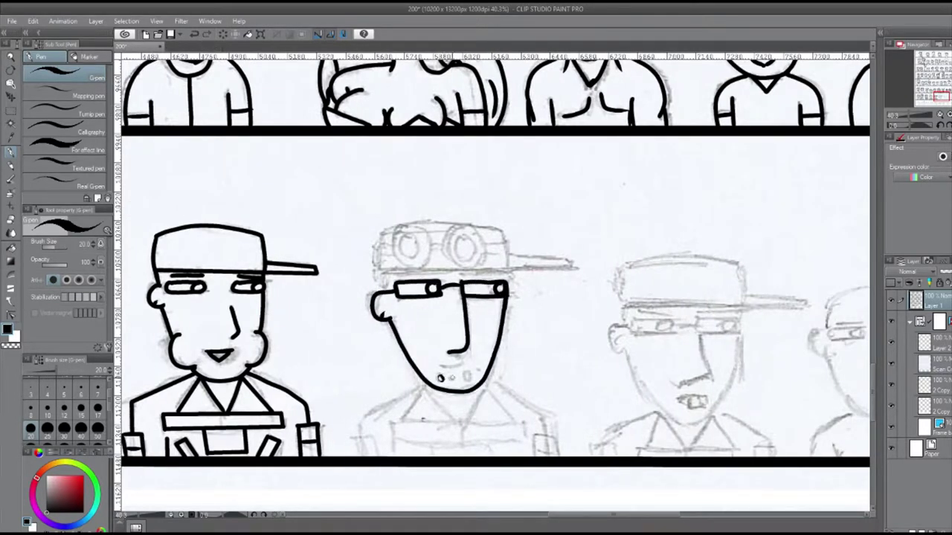
Ink the third man's cap and brim, with the round goggles and their strap across the crown.
mouse_move(378, 273)
mouse_down()
mouse_move(572, 266)
mouse_move(382, 229)
mouse_move(505, 226)
mouse_up()
drag(507, 254, 573, 264)
drag(411, 228, 407, 229)
drag(455, 238, 465, 232)
drag(463, 236, 461, 258)
drag(380, 244, 394, 253)
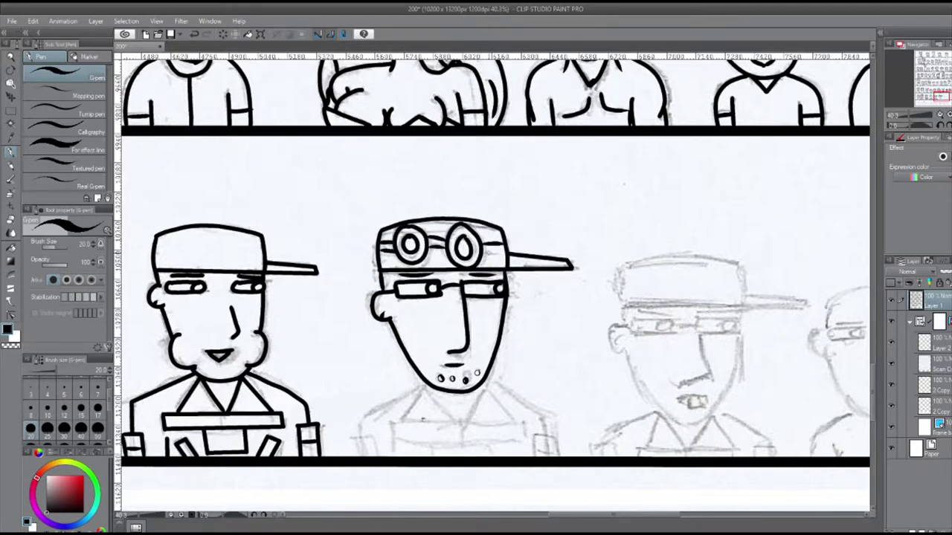
drag(483, 251, 507, 254)
Ink the goggled man's pointed collar, chest band and central pouch.
drag(437, 392, 458, 421)
drag(492, 386, 455, 422)
drag(400, 390, 465, 431)
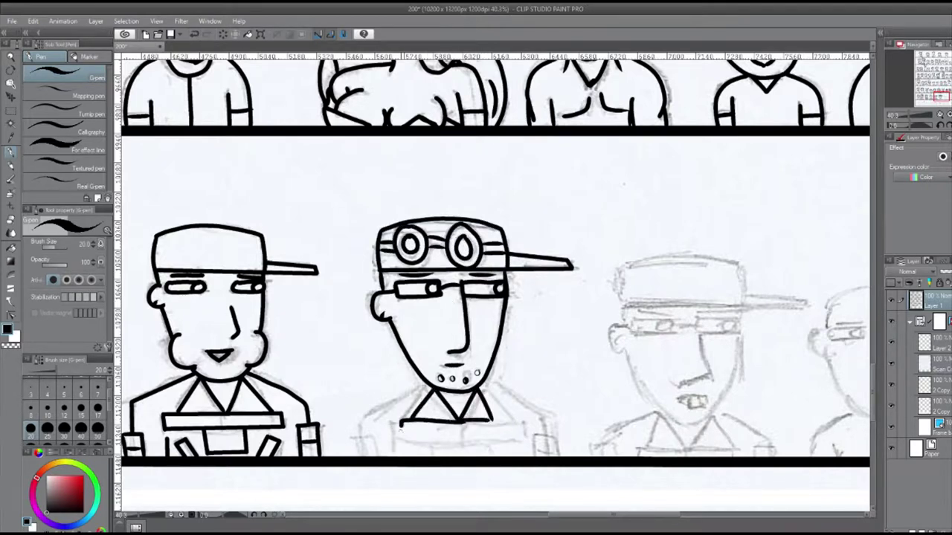
drag(398, 420, 509, 421)
drag(433, 439, 488, 455)
Ink the goggled man's shoulders, arms with banded cuffs and slanted chest straps.
mouse_move(431, 387)
mouse_down()
mouse_move(377, 412)
mouse_move(354, 457)
mouse_up()
drag(410, 444, 431, 456)
drag(485, 385, 543, 427)
drag(531, 428, 558, 456)
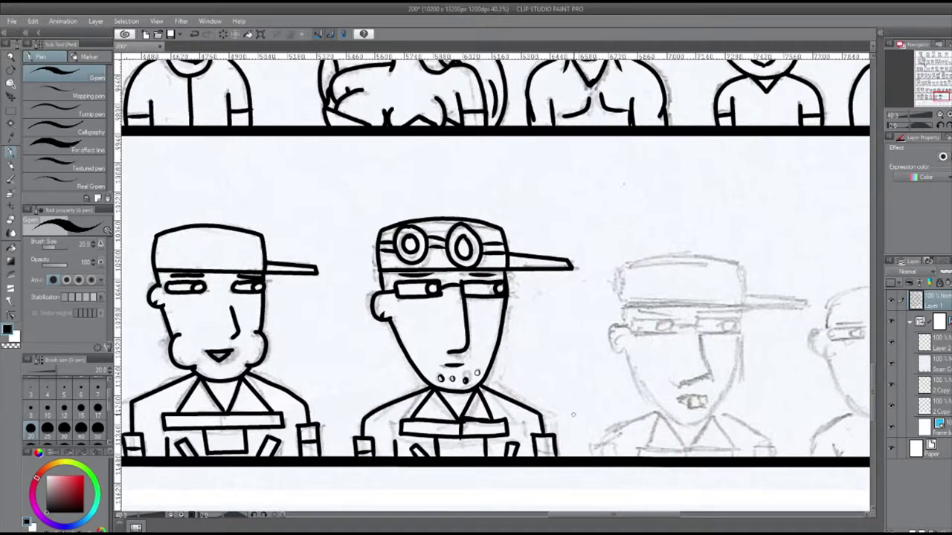
Ink the rectangular glasses, nose, ear, face outline and toothy mouth of the fourth capped man.
scroll(626, 496, right, 5)
mouse_move(192, 321)
mouse_down()
mouse_move(236, 335)
mouse_move(301, 335)
mouse_up()
drag(260, 338, 241, 382)
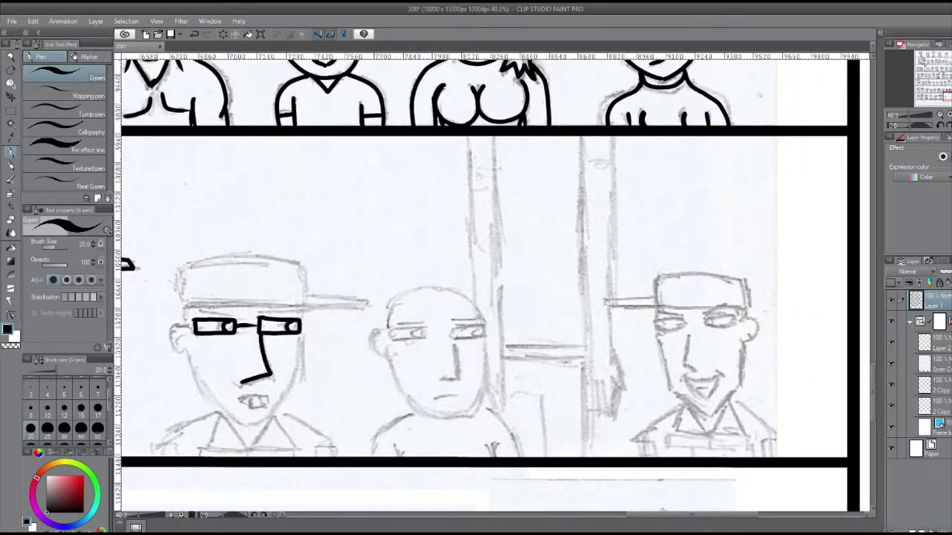
drag(194, 327, 173, 348)
drag(186, 351, 256, 427)
drag(298, 333, 256, 427)
drag(240, 397, 266, 409)
Ink the fourth man's cap with its crown, base line and pointed brim.
drag(183, 327, 183, 300)
drag(183, 302, 365, 305)
drag(183, 268, 303, 299)
drag(302, 287, 364, 303)
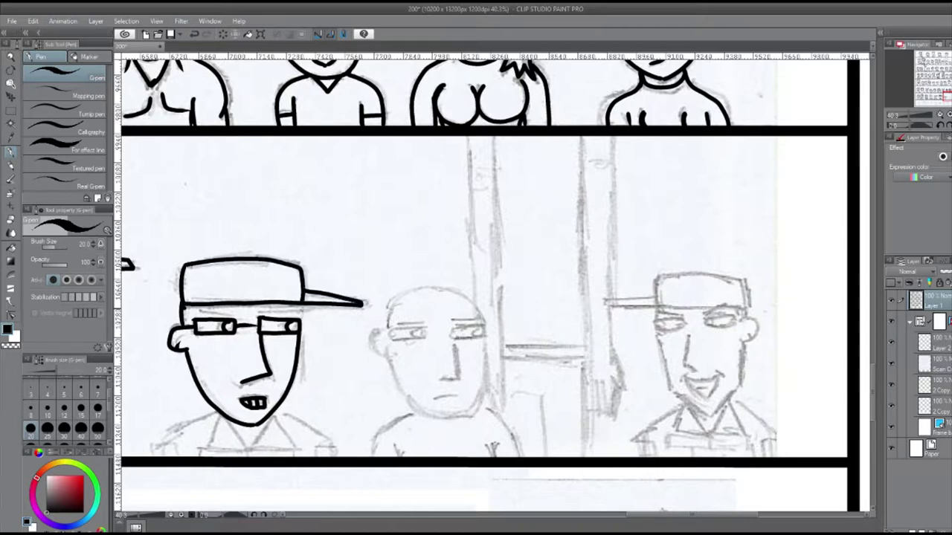
Ink the fourth man's eyebrows, collar and shoulders, undoing the last shoulder stroke.
drag(201, 312, 292, 309)
mouse_move(250, 417)
mouse_down()
mouse_move(223, 455)
mouse_move(202, 450)
mouse_up()
mouse_move(256, 414)
mouse_down()
mouse_move(294, 451)
mouse_move(342, 456)
mouse_up()
mouse_move(222, 414)
mouse_down()
mouse_move(149, 457)
mouse_move(160, 451)
mouse_up()
key(ctrl+z)
Ink the bald man's facial features, ear, rounded head outline, bare shoulders and arm creases.
scroll(491, 298, right, 2)
drag(308, 346, 305, 377)
drag(284, 398, 305, 395)
drag(240, 328, 259, 394)
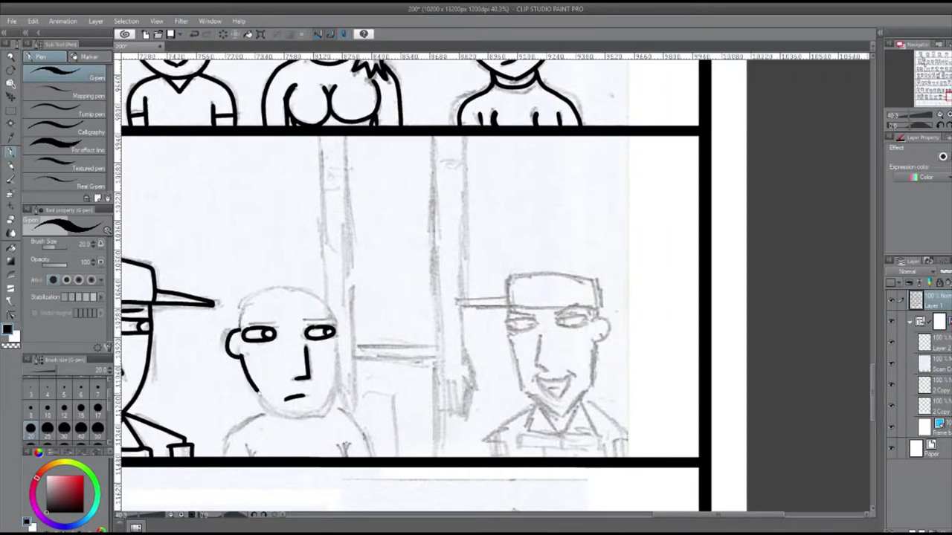
drag(338, 334, 289, 418)
drag(256, 391, 288, 417)
drag(240, 328, 336, 332)
drag(248, 326, 276, 322)
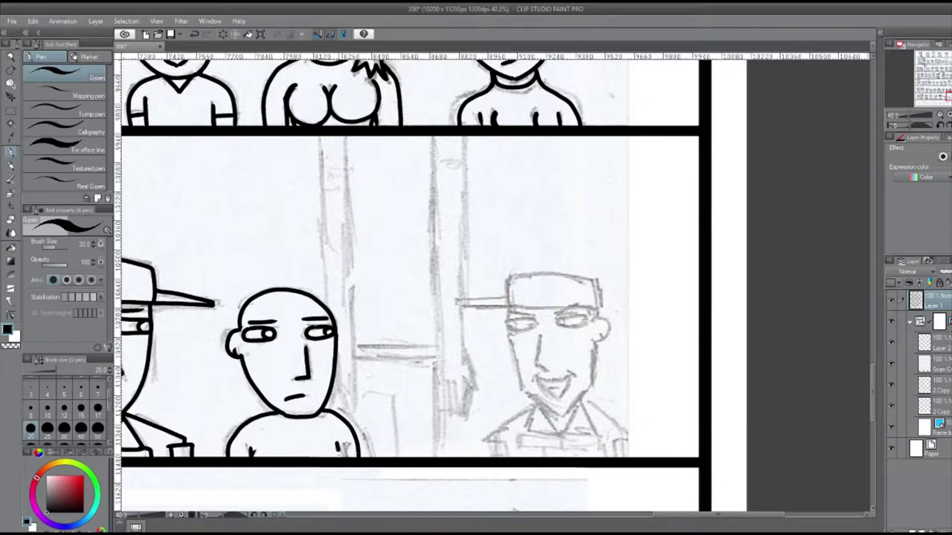
drag(335, 446, 341, 456)
Ink the tall figure behind the bald man: long arms with sleeve bands, torso sides, belt, legs and hands.
drag(344, 135, 357, 417)
drag(321, 135, 321, 305)
drag(331, 387, 343, 417)
drag(319, 168, 344, 169)
drag(434, 136, 432, 362)
mouse_move(436, 160)
mouse_down()
mouse_move(458, 161)
mouse_move(462, 398)
mouse_up()
drag(434, 357, 438, 456)
drag(394, 399, 396, 457)
drag(354, 347, 436, 347)
drag(439, 387, 461, 409)
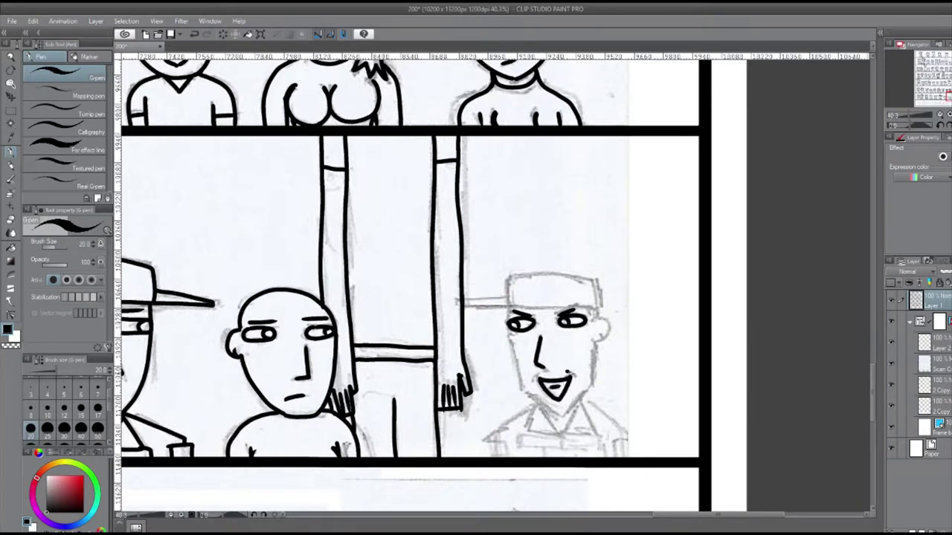
Ink the smiling capped man's face outline, pointed chin, smile crease and jaw at the row's end.
drag(507, 324, 559, 414)
drag(565, 371, 580, 379)
drag(592, 342, 595, 388)
Ink the smiling man's cap with its long brim line, sides and rounded top.
drag(464, 304, 602, 304)
drag(507, 303, 507, 278)
drag(599, 279, 601, 305)
drag(507, 276, 598, 276)
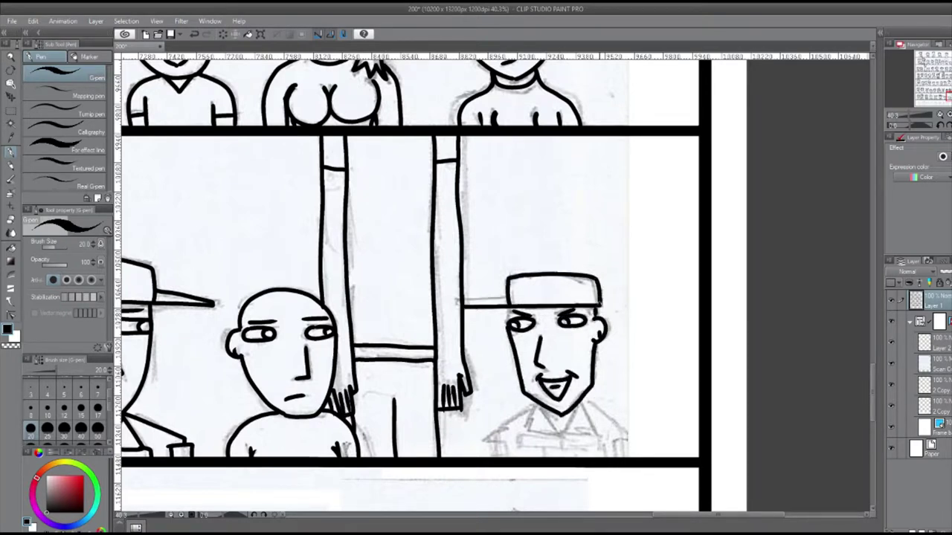
Ink the smiling capped man's uniform: pointed collar, shoulders, chest pockets and sleeve cuffs.
drag(562, 413, 594, 438)
drag(537, 407, 524, 446)
scroll(528, 432, down, 1)
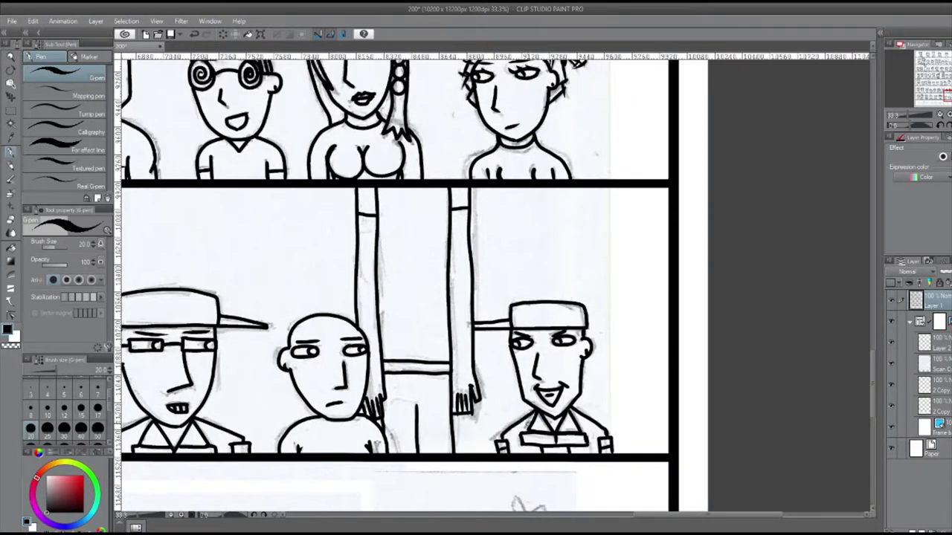
Ink the bottom row's first man: eyes, nose, open mouth, ear, jaw, side-parted hair and eyebrows.
key(ctrl+0)
scroll(287, 216, up, 5)
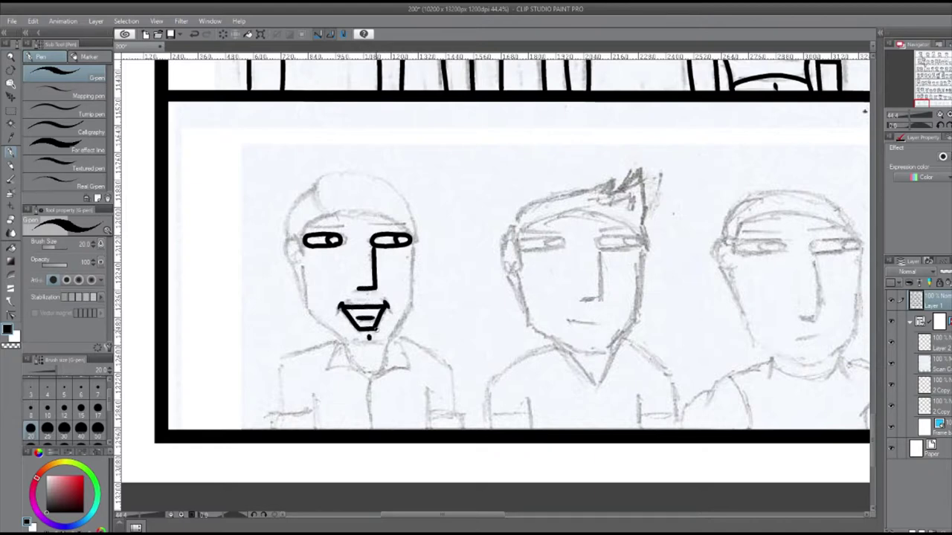
mouse_move(299, 239)
mouse_down()
mouse_move(296, 261)
mouse_move(413, 236)
mouse_up()
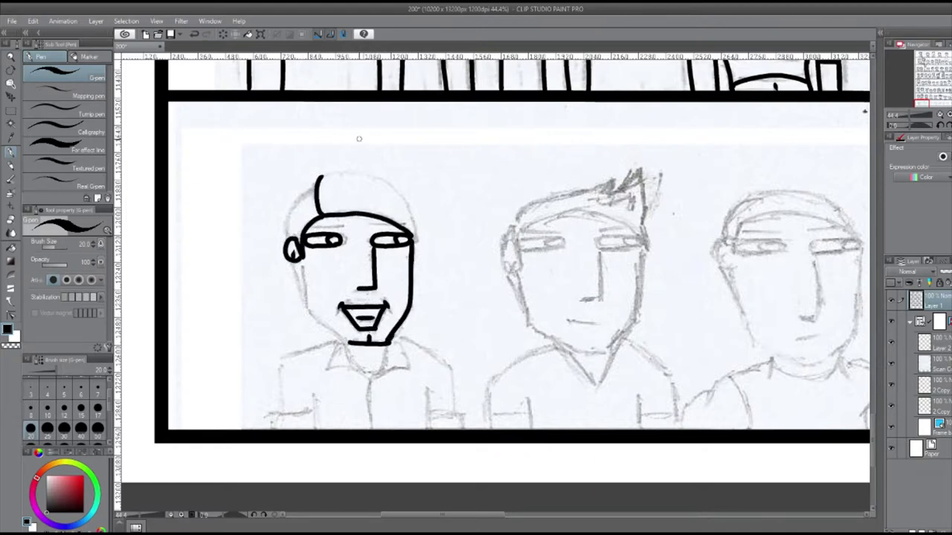
key(ctrl+z)
mouse_move(327, 212)
mouse_down()
mouse_move(318, 176)
mouse_move(327, 211)
mouse_move(298, 256)
mouse_up()
drag(313, 186, 287, 238)
drag(301, 257, 307, 301)
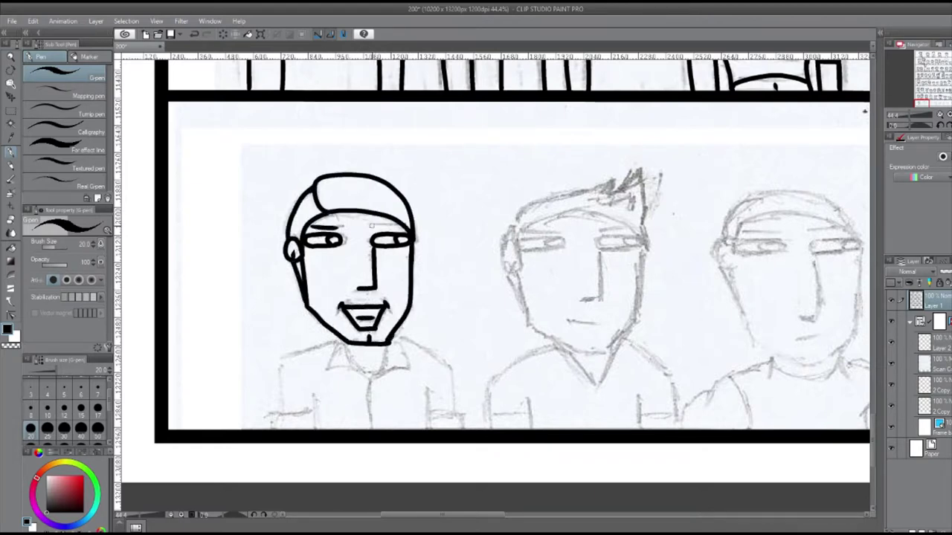
drag(370, 224, 400, 223)
Ink the first man's shirt collar, front opening, shoulders, arms and sleeve cuffs.
drag(351, 345, 369, 416)
drag(388, 342, 371, 376)
mouse_move(343, 340)
mouse_down()
mouse_move(281, 365)
mouse_move(282, 414)
mouse_up()
mouse_move(268, 413)
mouse_down()
mouse_move(317, 416)
mouse_move(318, 429)
mouse_up()
key(ctrl+z)
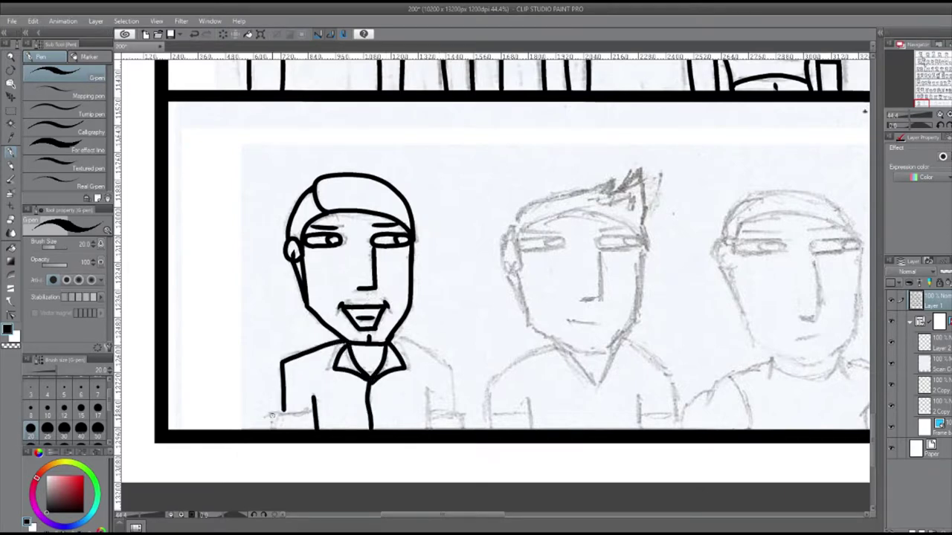
drag(428, 413, 464, 420)
drag(393, 337, 454, 380)
drag(461, 413, 463, 432)
drag(452, 377, 452, 413)
Ink the spiky-haired second man's eyes, nose, ear and curved hairline.
drag(442, 514, 485, 514)
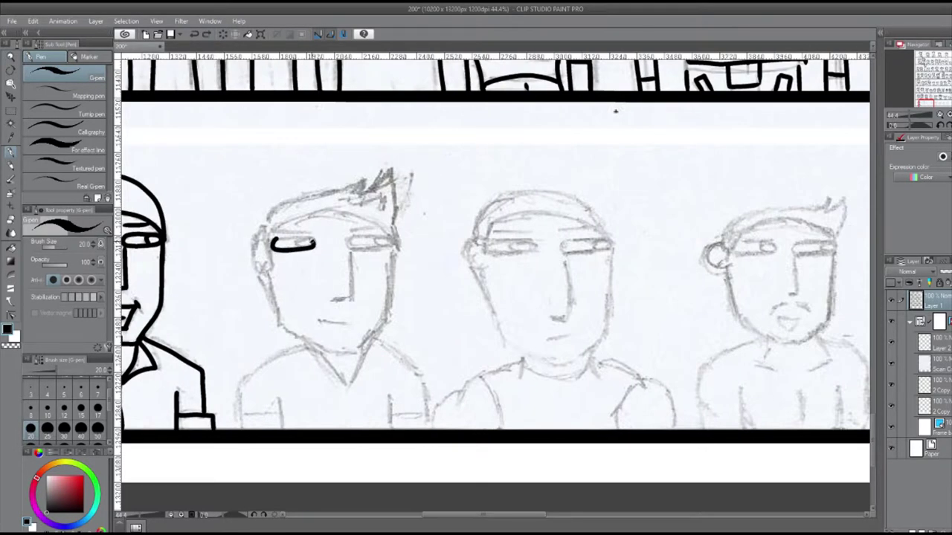
drag(277, 238, 315, 245)
drag(353, 236, 351, 248)
drag(263, 236, 265, 270)
drag(261, 266, 348, 209)
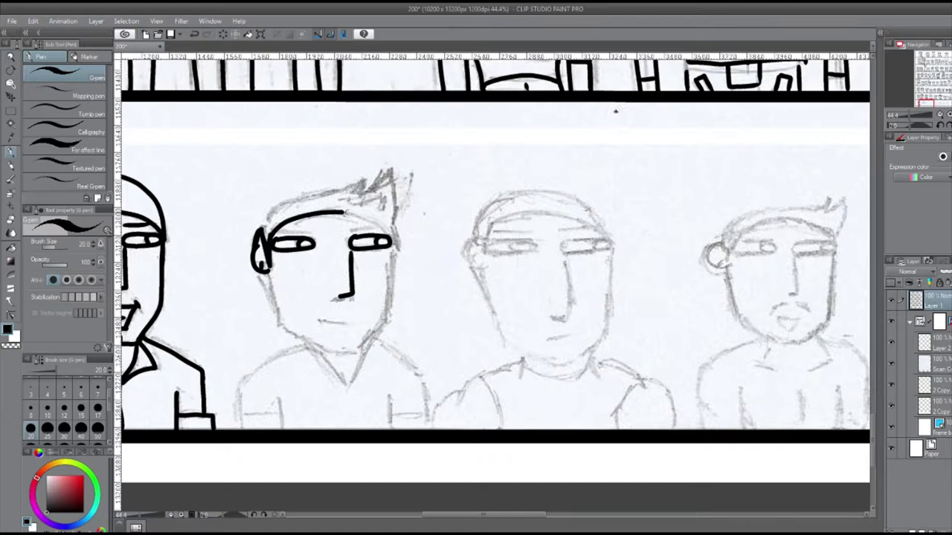
Ink the second man's swept-up spiky hair, angular face outline, mouth and eyebrows.
drag(268, 235, 361, 186)
drag(394, 225, 398, 252)
drag(355, 195, 398, 224)
drag(343, 201, 385, 192)
drag(390, 245, 387, 315)
drag(277, 327, 336, 355)
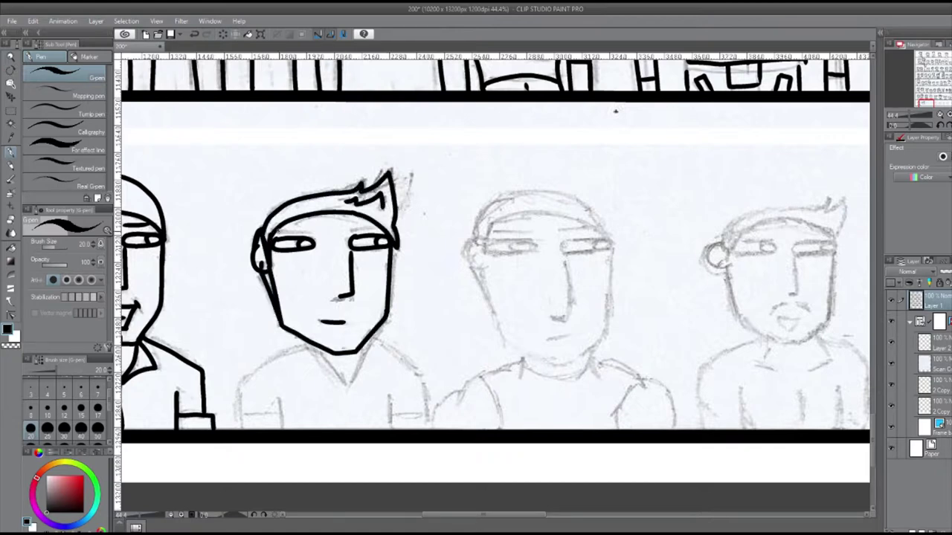
drag(274, 236, 305, 232)
drag(349, 229, 377, 224)
Ink the second man's V-neck shirt, shoulders, arms and sleeve bands.
mouse_move(319, 348)
mouse_down()
mouse_move(364, 346)
mouse_move(244, 429)
mouse_up()
drag(278, 400, 278, 420)
drag(366, 342, 425, 428)
mouse_move(391, 396)
mouse_down()
mouse_move(391, 428)
mouse_move(423, 418)
mouse_up()
Ink the third man's eyes, nose, mouth, face outline, ear, hair and eyebrows.
drag(617, 297, 398, 297)
drag(270, 246, 392, 246)
drag(351, 262, 342, 318)
drag(391, 247, 336, 364)
mouse_move(269, 243)
mouse_down()
mouse_move(260, 273)
mouse_move(336, 364)
mouse_up()
mouse_move(269, 239)
mouse_down()
mouse_move(258, 262)
mouse_move(393, 238)
mouse_up()
drag(256, 245, 394, 237)
drag(303, 236, 316, 230)
drag(340, 232, 378, 226)
Ink the third man's neck, round neckline, shoulders and curved armhole lines.
mouse_move(303, 354)
mouse_down()
mouse_move(376, 349)
mouse_move(436, 392)
mouse_up()
drag(305, 360, 220, 416)
drag(265, 378, 284, 430)
drag(401, 386, 397, 430)
drag(431, 383, 451, 429)
Ink the moustached fourth man's eyes, nose, moustache, mouth and face outline.
drag(571, 522, 609, 525)
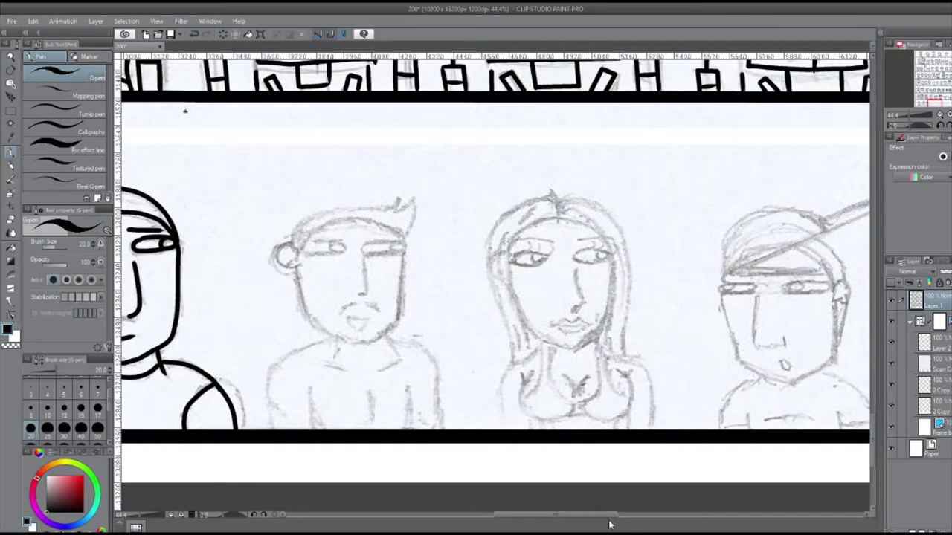
drag(366, 247, 401, 247)
drag(361, 256, 370, 327)
drag(400, 252, 397, 318)
drag(296, 261, 352, 343)
Ink the fourth man's neck, bare shoulders, arms, collarbones and chest line.
mouse_move(352, 343)
mouse_down()
mouse_move(400, 316)
mouse_move(282, 363)
mouse_up()
drag(282, 364, 277, 428)
drag(308, 398, 313, 429)
drag(322, 371, 349, 363)
drag(407, 395, 410, 429)
drag(373, 368, 398, 360)
drag(389, 341, 442, 406)
drag(435, 407, 440, 430)
Ink the fourth man's hairline, eyebrows and short hair with its upturned tuft.
drag(296, 248, 402, 237)
drag(316, 237, 352, 234)
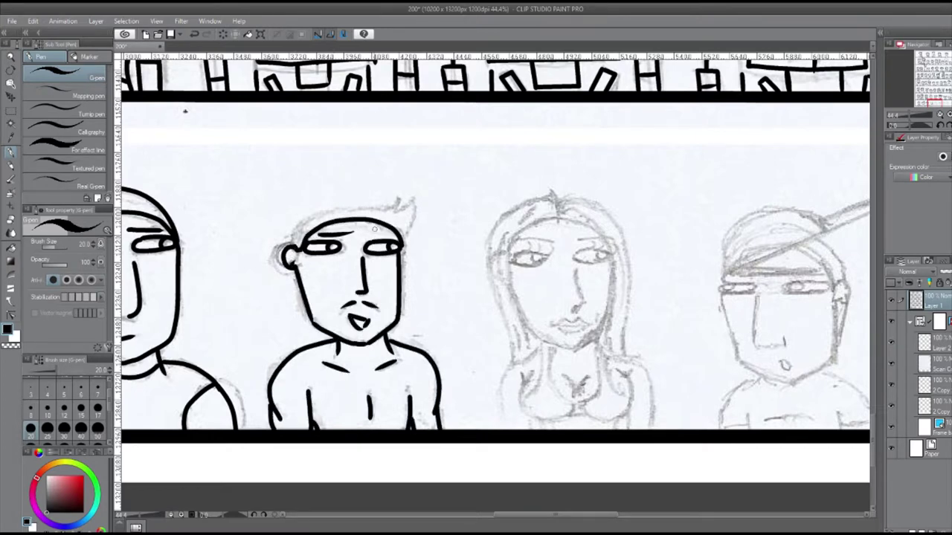
mouse_move(292, 245)
mouse_down()
mouse_move(399, 201)
mouse_move(403, 239)
mouse_up()
Ink the long-haired woman's lashed eyes, eyebrows, nose, full lips, hair parting and bust curves.
scroll(566, 482, right, 5)
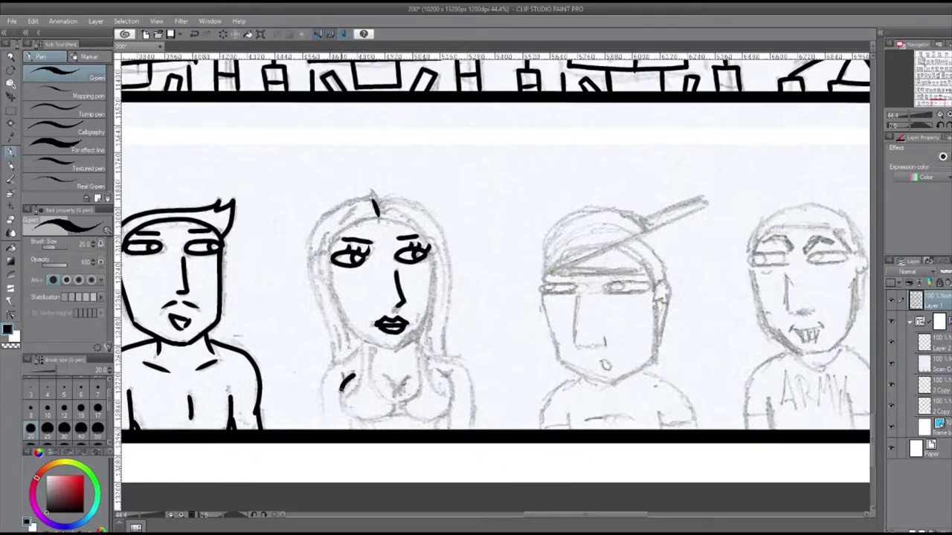
key(ctrl+z)
key(ctrl+z)
key(ctrl+y)
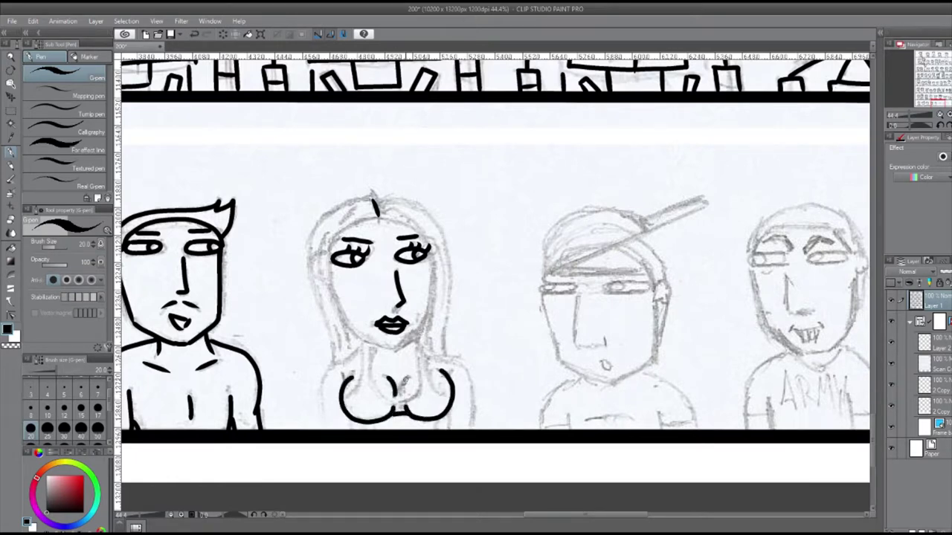
Ink the woman's face outline, low neckline, top straps, shoulders and arms.
key(ctrl+y)
key(ctrl+y)
key(ctrl+y)
key(ctrl+y)
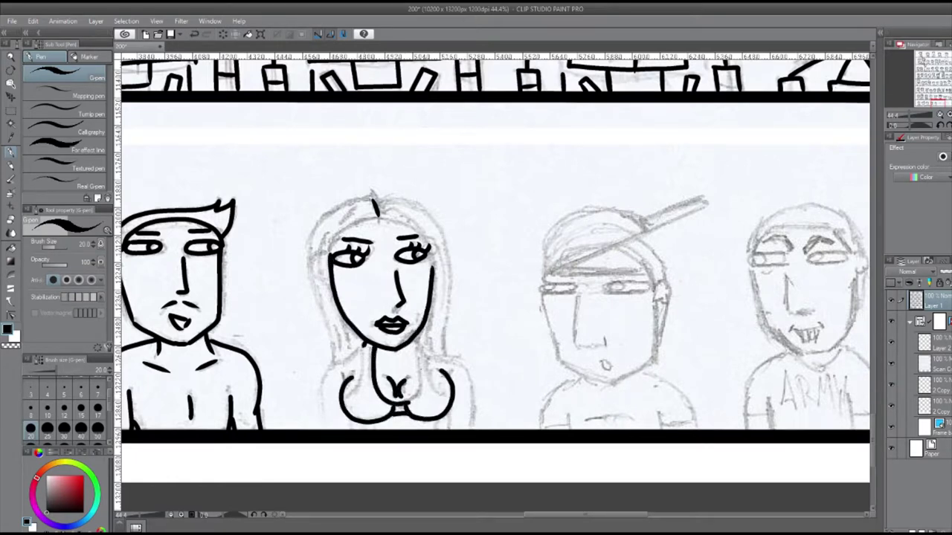
key(ctrl+y)
key(ctrl+y)
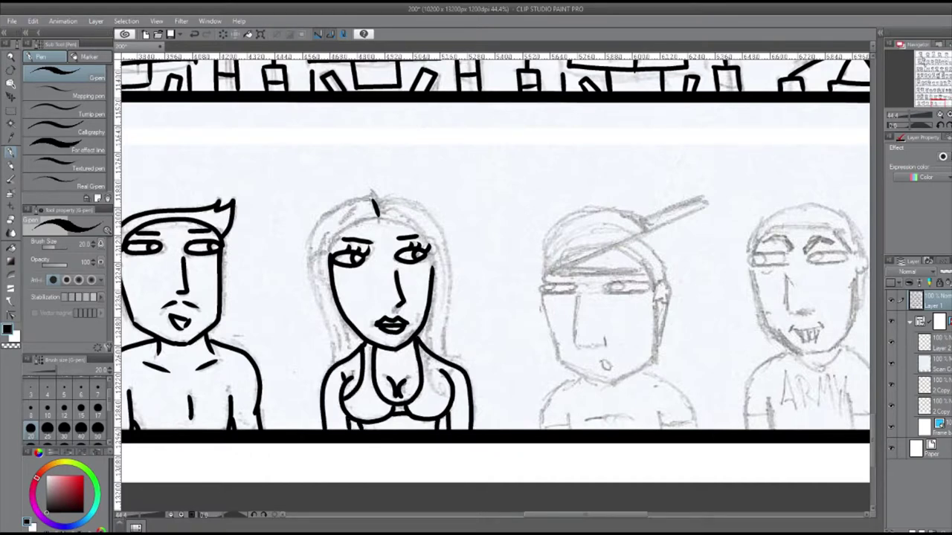
Ink the woman's hairline and long hair strands, and redraw the crease at the centre of her neckline.
key(ctrl+y)
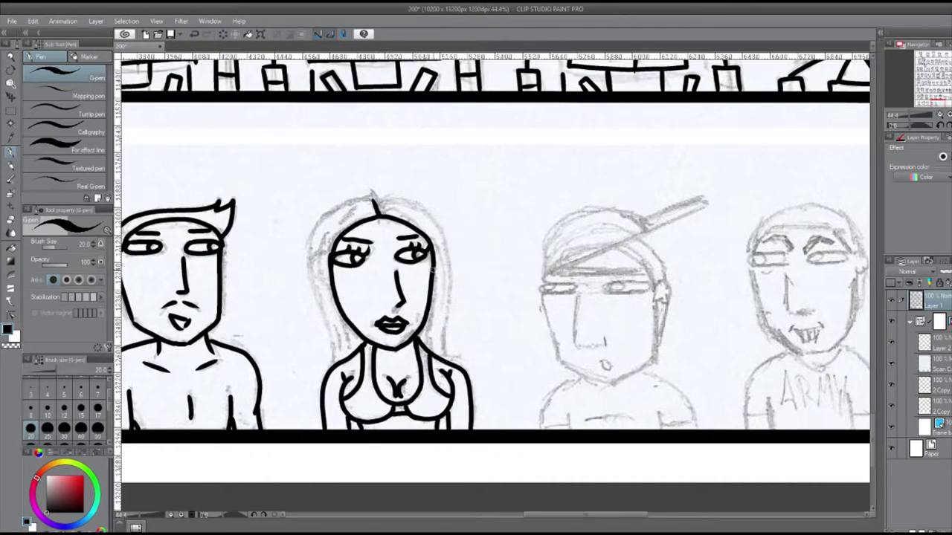
key(ctrl+y)
key(ctrl+y)
key(ctrl+y)
key(ctrl+y)
key(ctrl+y)
key(ctrl+y)
key(ctrl+y)
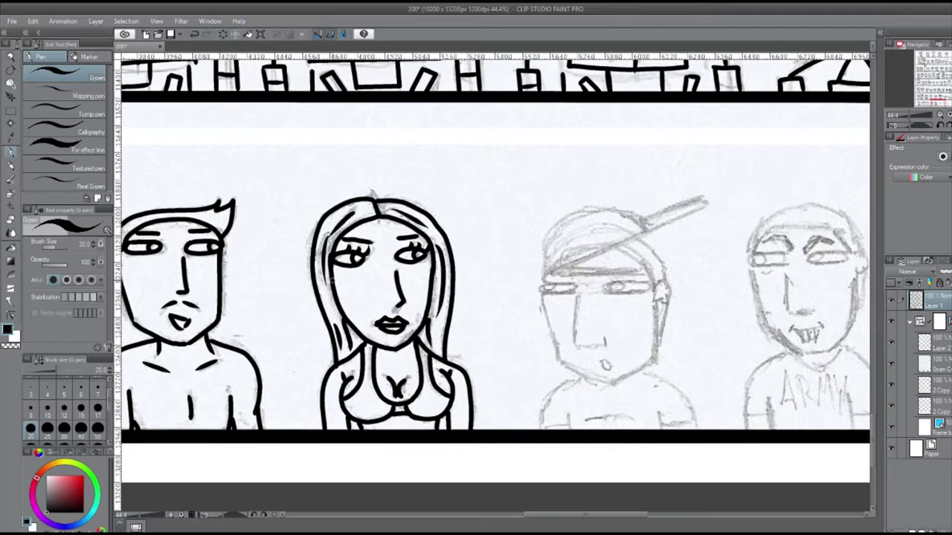
key(ctrl+y)
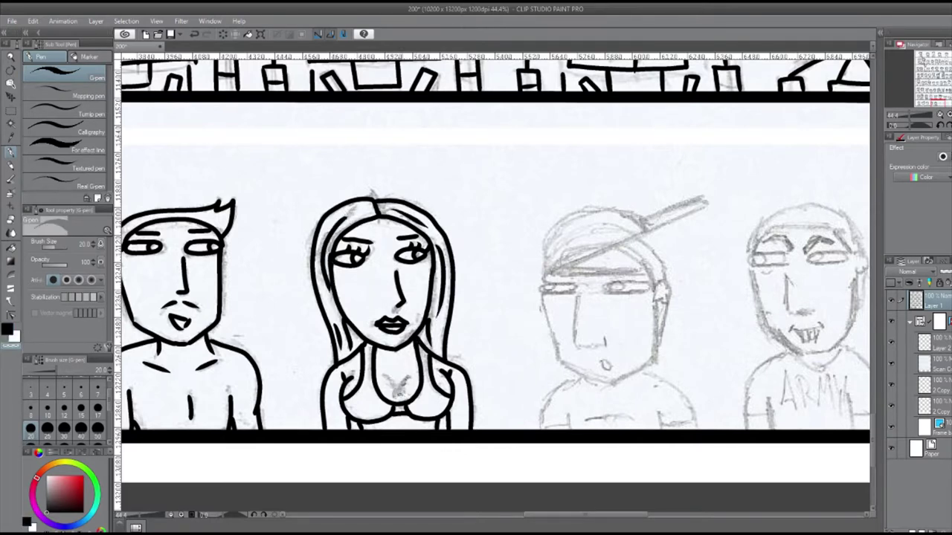
key(ctrl+y)
Ink the tilted-cap man's eyes, long nose, small round mouth, cap crown and lower brim edge.
scroll(495, 297, right, 5)
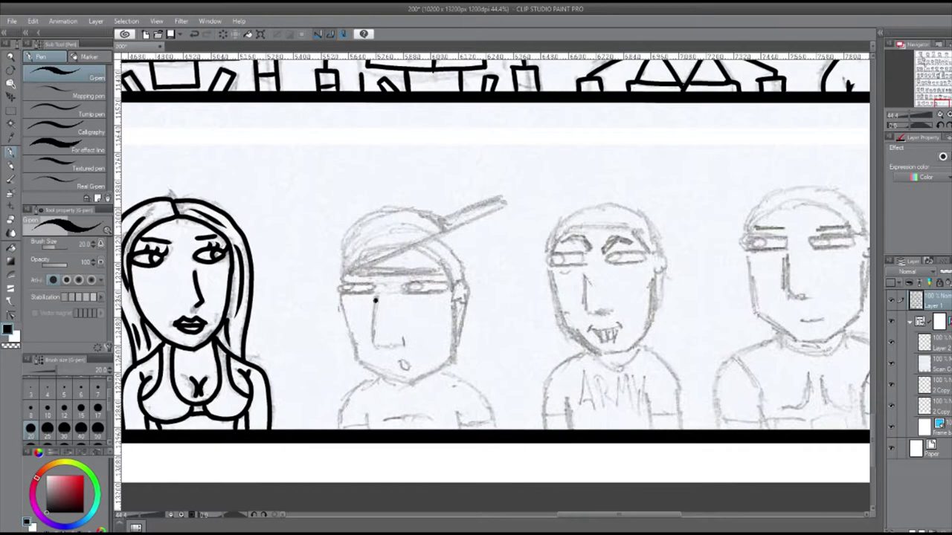
key(ctrl+y)
key(ctrl+y)
key(ctrl+y)
key(ctrl+y)
key(ctrl+y)
key(ctrl+y)
key(ctrl+y)
key(ctrl+y)
key(ctrl+y)
key(ctrl+y)
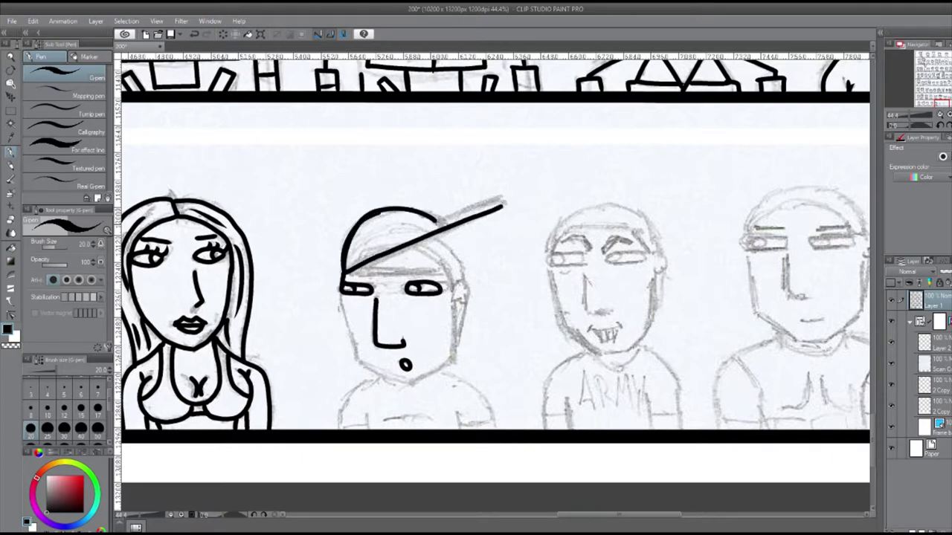
Finish inking the tilted-cap man's brim, back of the cap, ear, face outline, shoulder and sleeve.
key(ctrl+y)
key(ctrl+y)
key(ctrl+y)
key(ctrl+y)
key(ctrl+y)
key(ctrl+y)
key(ctrl+y)
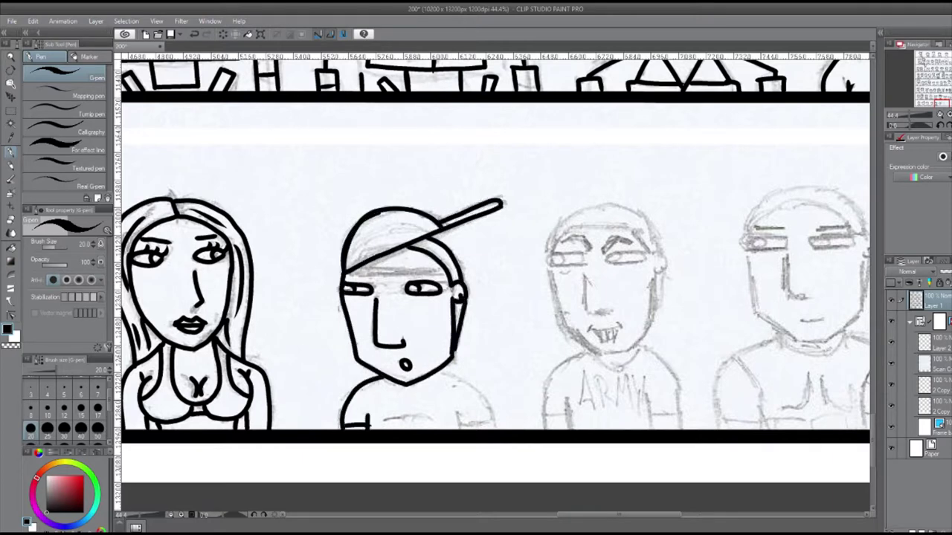
key(ctrl+y)
Ink the ARMY-shirt man's eyes, angled eyebrows, nose, toothy mouth, ear, head outline and collar curve.
scroll(495, 297, right, 10)
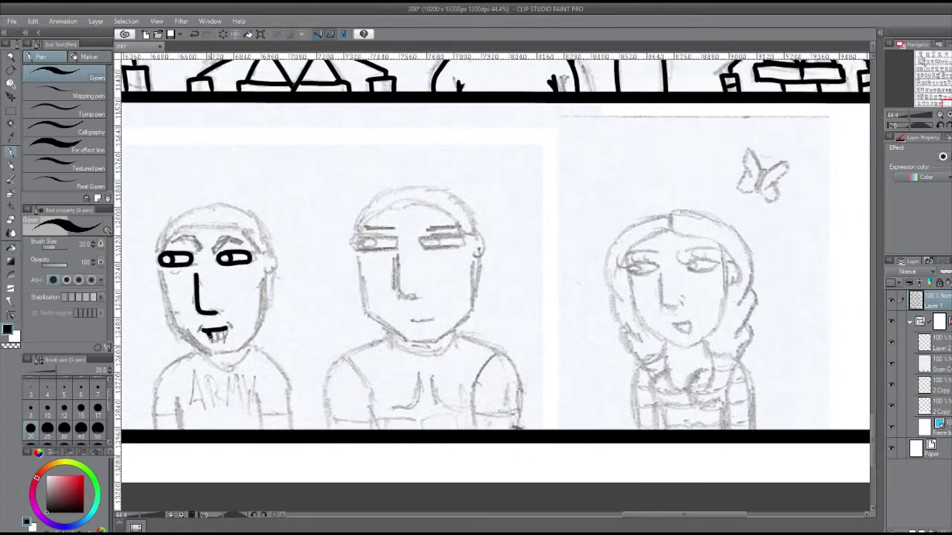
key(ctrl+y)
key(ctrl+y)
key(ctrl+y)
key(ctrl+y)
key(ctrl+y)
key(ctrl+y)
key(ctrl+y)
key(ctrl+y)
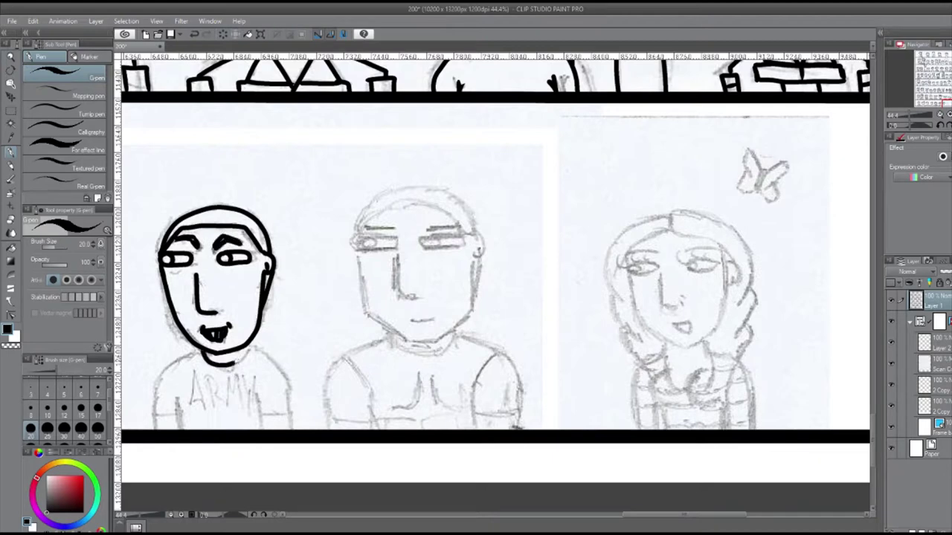
Ink the ARMY-shirt man's neckline, shoulders, arms and sleeve bands.
key(ctrl+y)
key(ctrl+y)
key(ctrl+y)
key(ctrl+y)
key(ctrl+y)
Ink the muscular man's eyes, straight eyebrows, nose, mouth, ear and angular face outline.
key(ctrl+y)
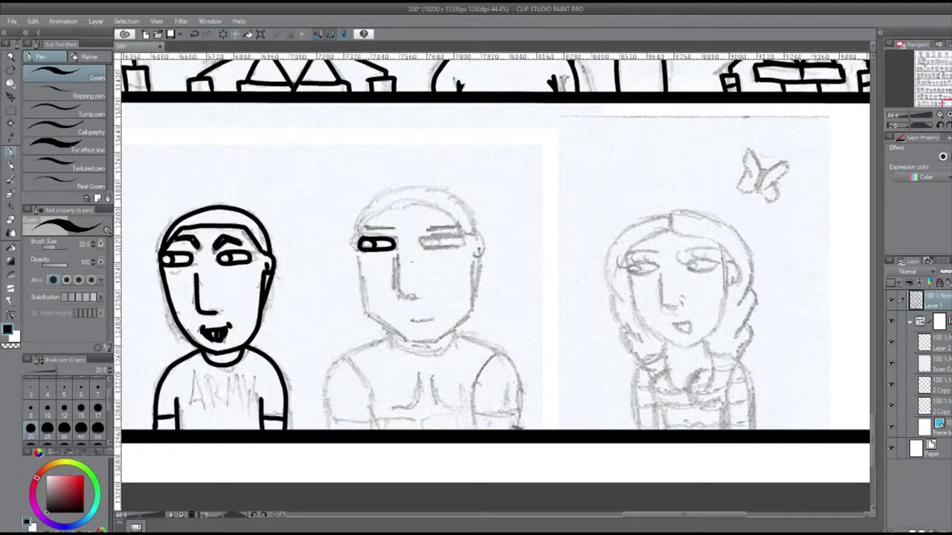
key(ctrl+y)
key(ctrl+y)
key(ctrl+y)
key(ctrl+y)
key(ctrl+y)
key(ctrl+y)
key(ctrl+y)
key(ctrl+y)
key(ctrl+y)
key(ctrl+y)
key(ctrl+y)
key(ctrl+y)
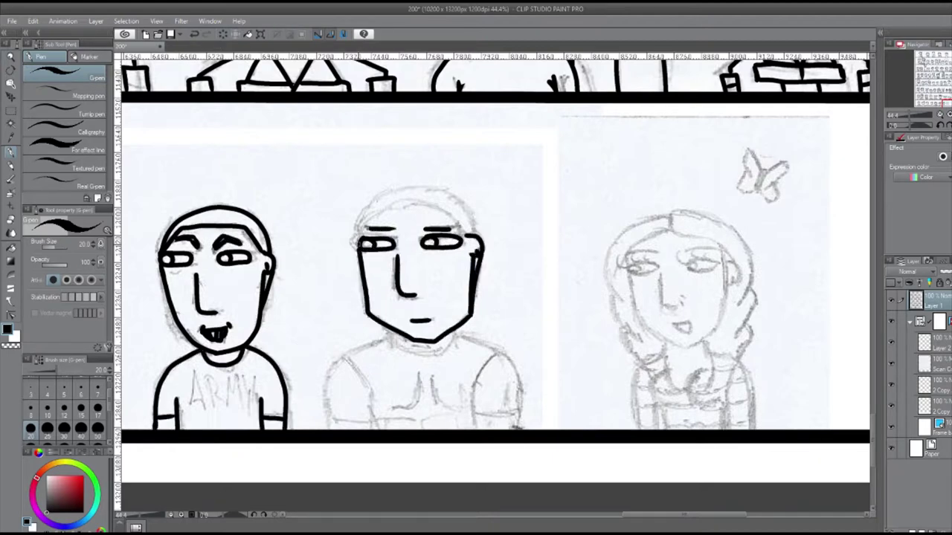
Ink the muscular man's short hair, neckline, broad shoulder, sleeve and chest muscle lines.
key(ctrl+y)
key(ctrl+y)
key(ctrl+y)
key(ctrl+y)
key(ctrl+y)
key(ctrl+y)
key(ctrl+y)
key(ctrl+y)
key(ctrl+y)
key(ctrl+y)
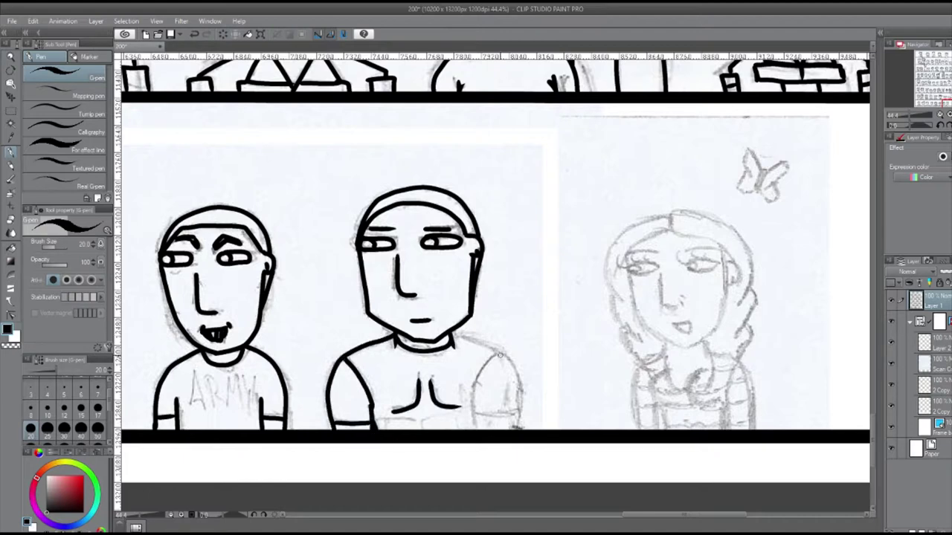
Ink the wavy-haired woman's facial features, hair parting, face outline and the hair along one side.
scroll(679, 486, right, 5)
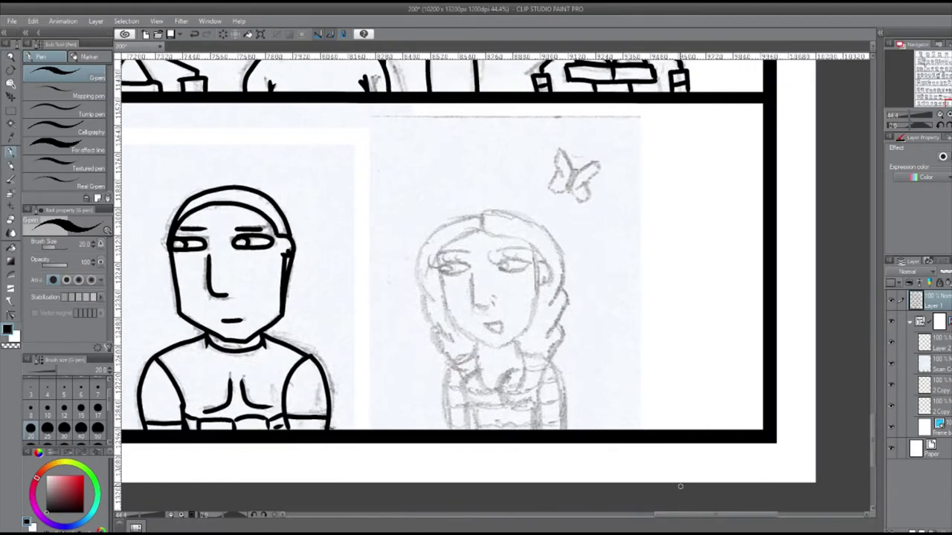
click(206, 34)
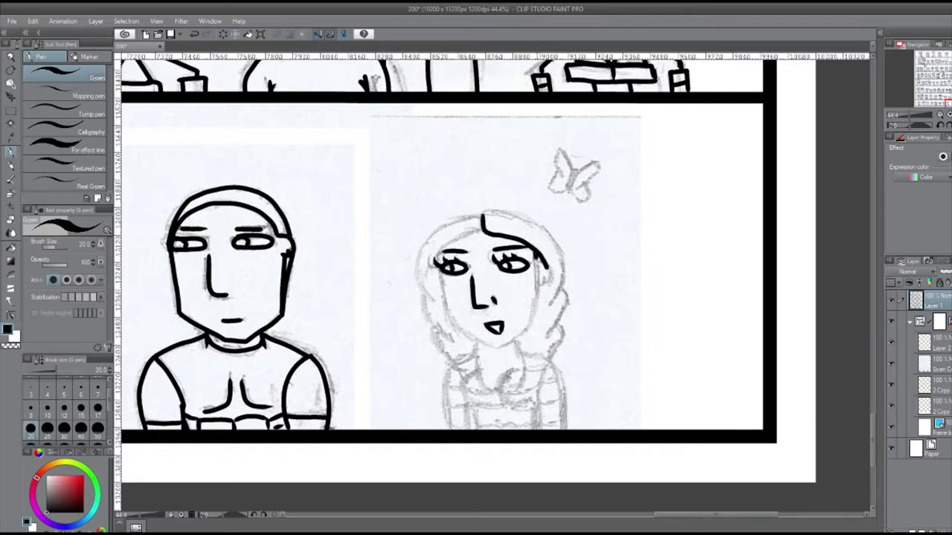
click(206, 34)
click(206, 33)
click(206, 34)
click(206, 33)
click(206, 33)
click(206, 34)
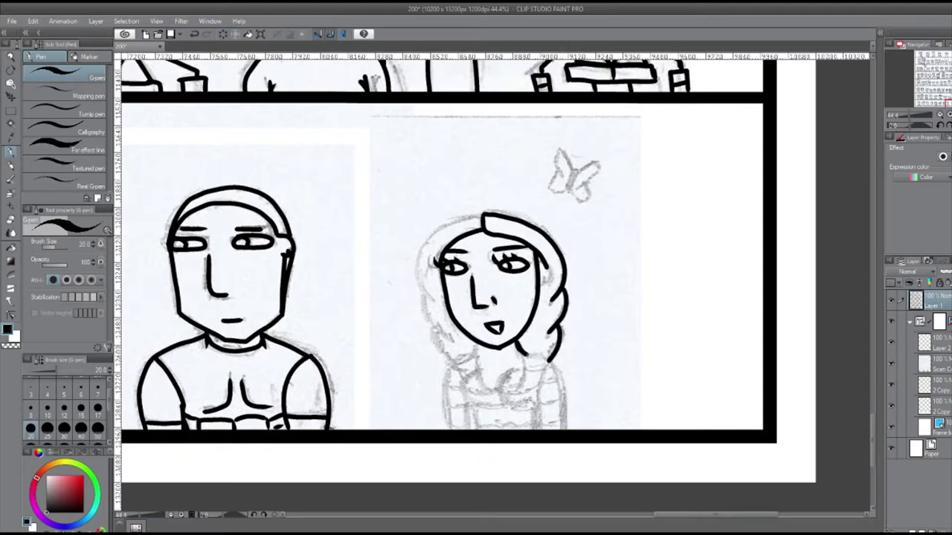
Ink the wavy-haired woman's neck, shoulders, outer arm lines and the first chest curve over the sketch.
click(206, 34)
click(206, 33)
click(206, 34)
click(206, 33)
click(194, 34)
click(206, 34)
click(206, 33)
click(194, 34)
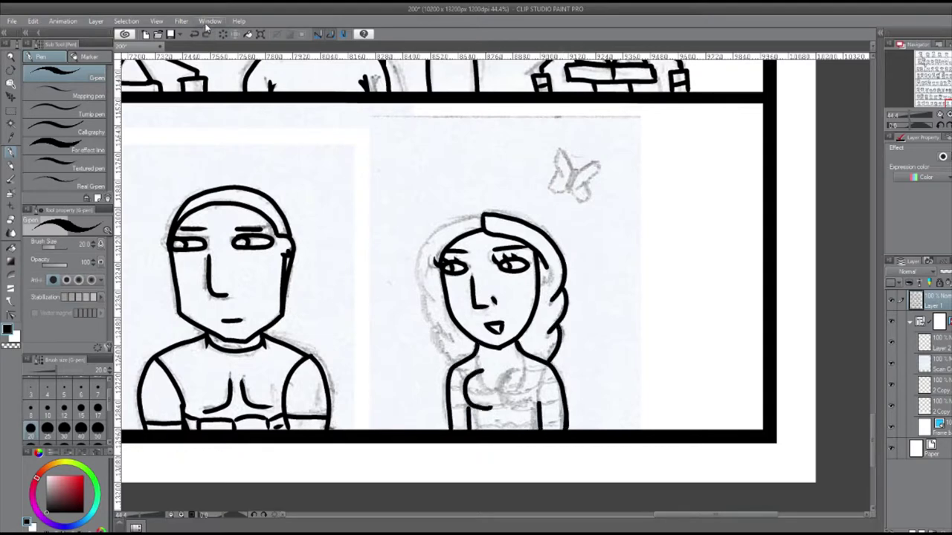
Ink the rest of the woman's wavy hair, her wavy-striped top and the butterfly above her.
key(ctrl+y)
key(ctrl+y)
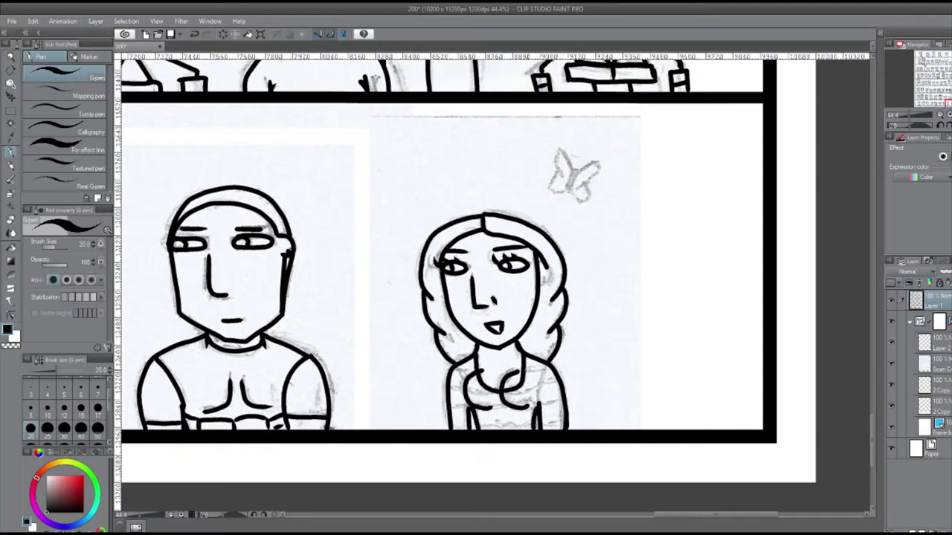
key(ctrl+y)
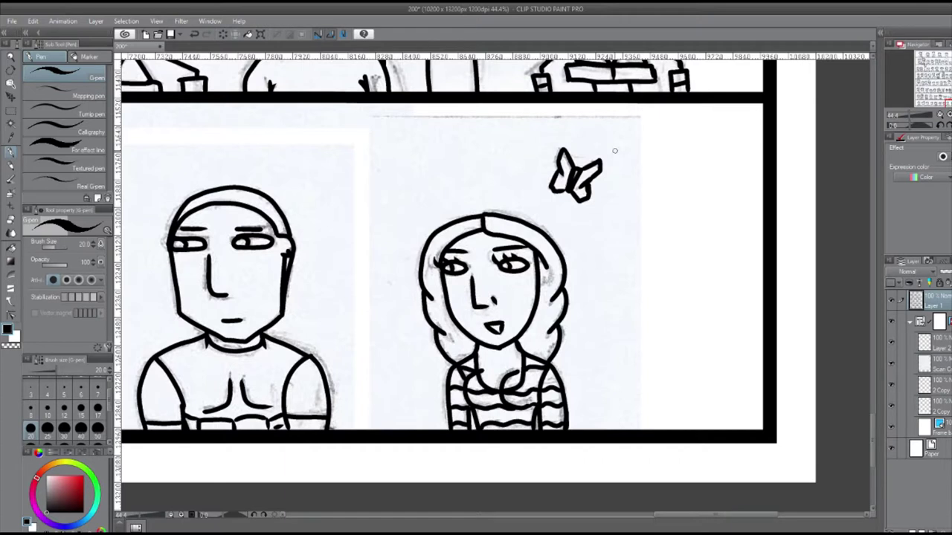
Remove the scanned pencil sketch layers and merge the copied layers, keeping only the clean line art and frame.
scroll(614, 151, down, 6)
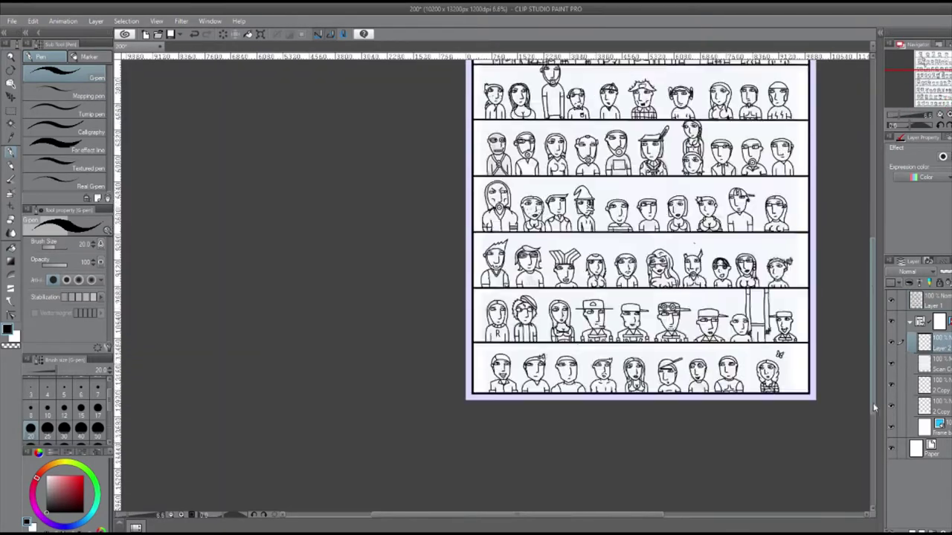
scroll(871, 316, down, 1)
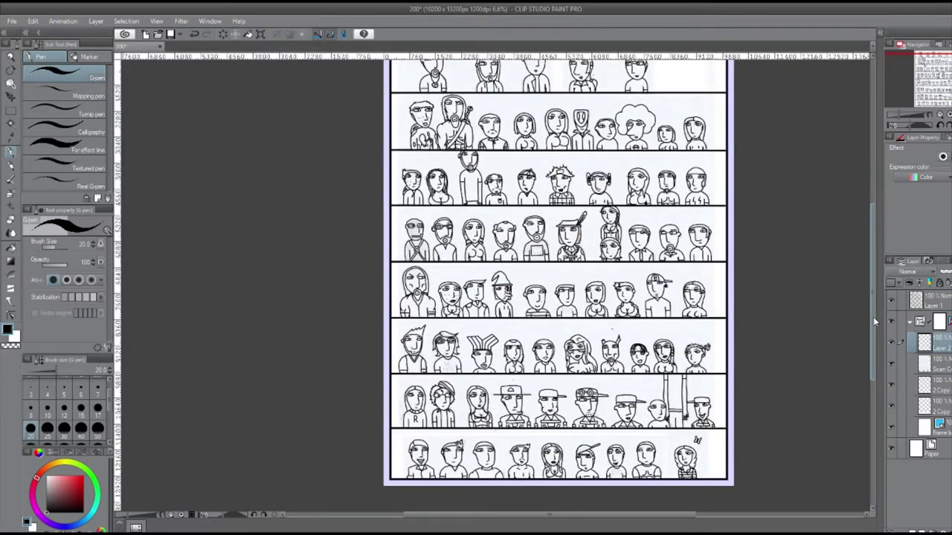
scroll(873, 317, down, 8)
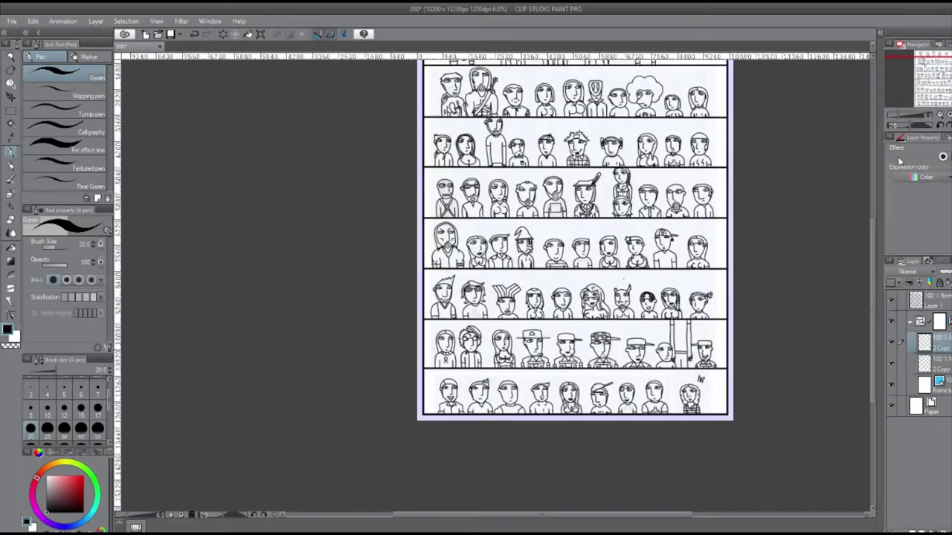
scroll(731, 450, up, 2)
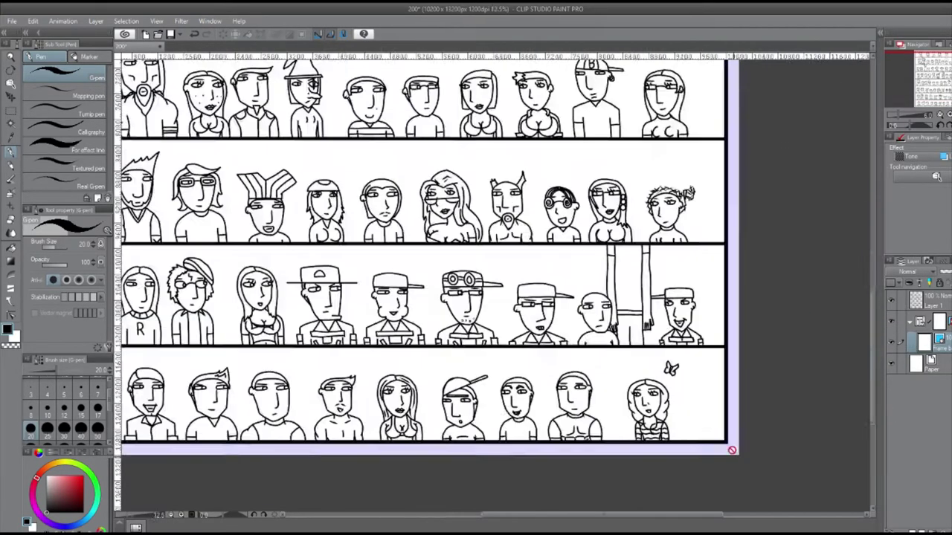
Copy the butterfly above the wavy-haired woman and place a duplicate on the other side of her head.
scroll(731, 450, up, 3)
key(m)
drag(573, 214, 625, 272)
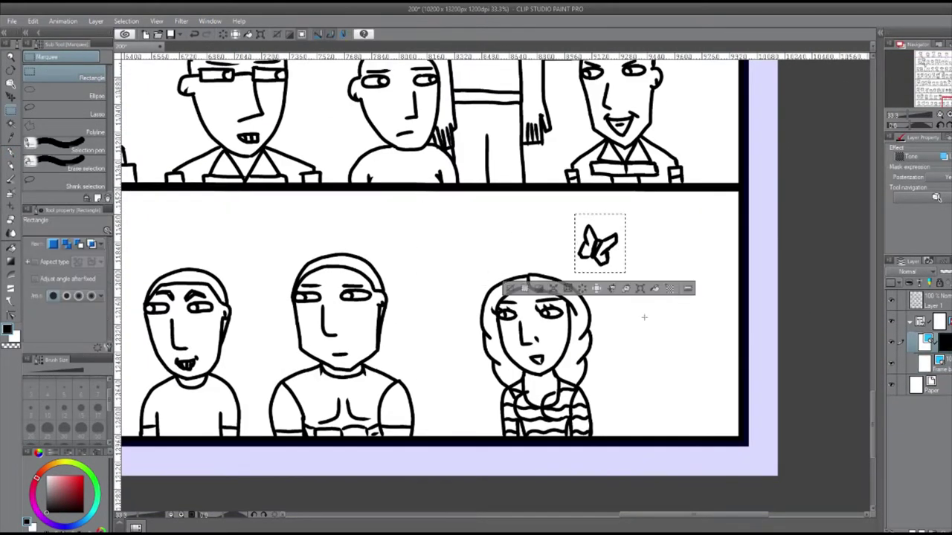
key(ctrl+c)
key(ctrl+v)
key(ctrl+t)
drag(600, 243, 458, 250)
key(Return)
Paste two more butterfly copies and position them lower down on both sides of the wavy-haired woman.
key(ctrl+v)
key(ctrl+t)
key(Return)
key(ctrl+v)
key(ctrl+t)
drag(520, 253, 446, 354)
key(Return)
Save the finished line art page as a separate image file.
scroll(446, 355, down, 6)
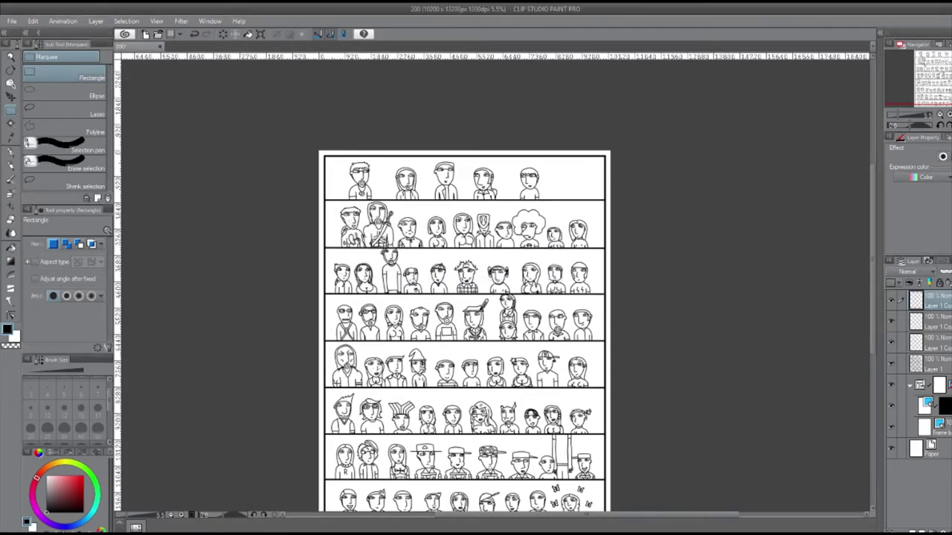
scroll(446, 355, up, 1)
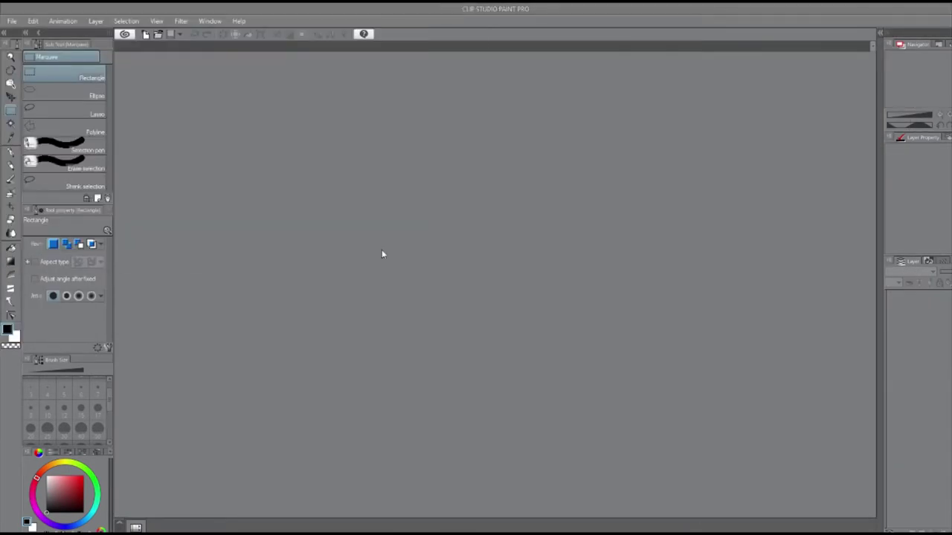
click(12, 21)
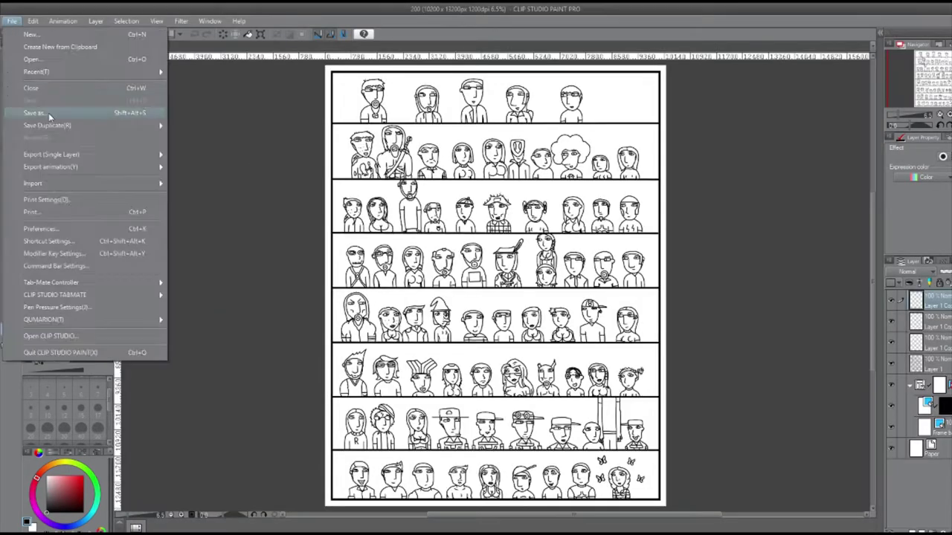
click(49, 114)
click(389, 248)
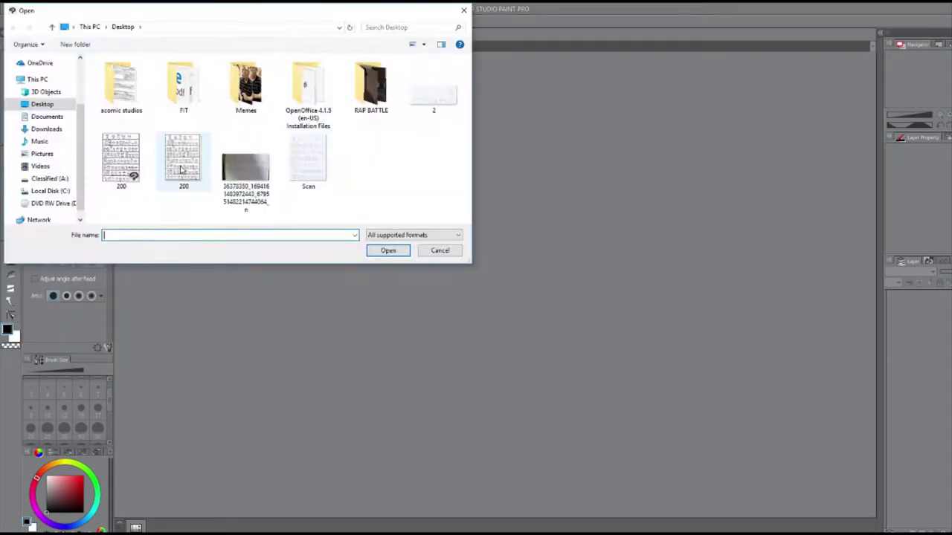
Open 200.jpg from the Desktop and 199 Stop Being Meta from THE QUEST folder as a colour reference.
double_click(180, 169)
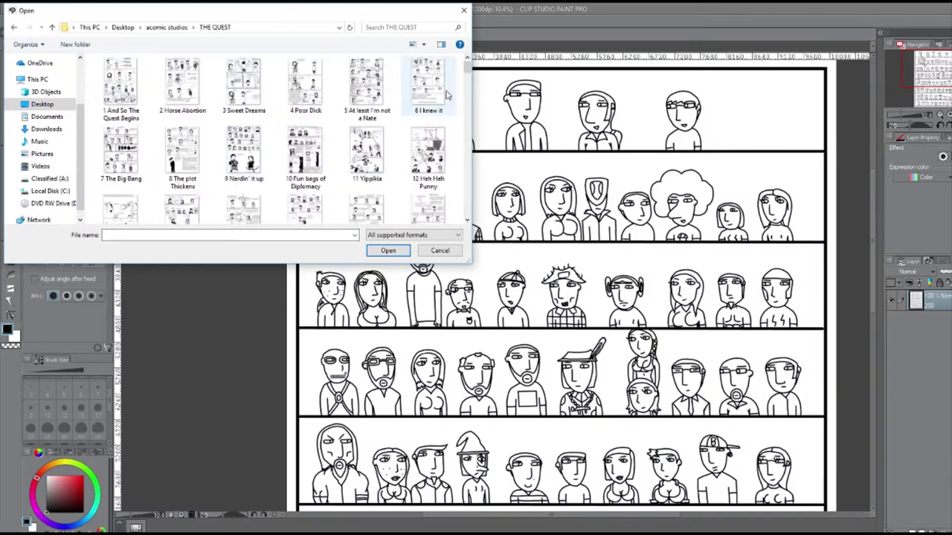
scroll(144, 192, down, 10)
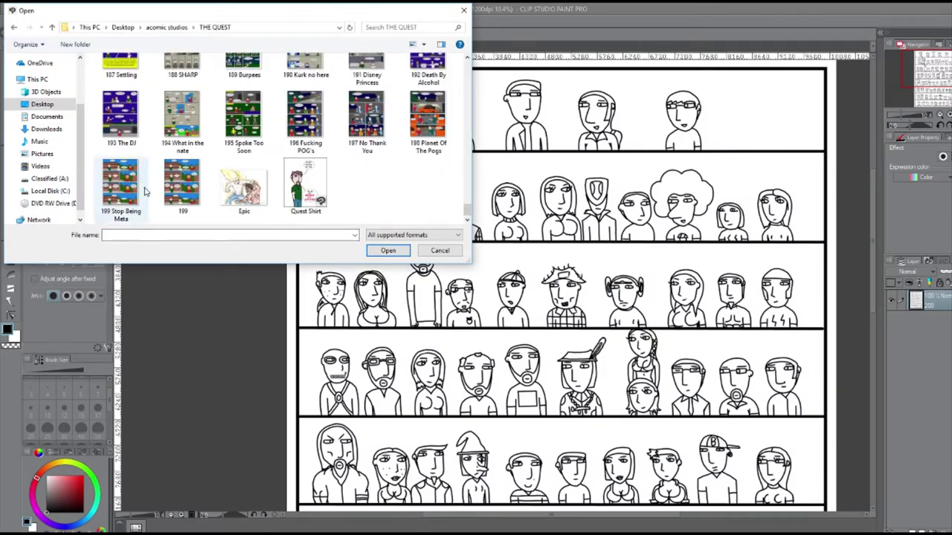
double_click(120, 187)
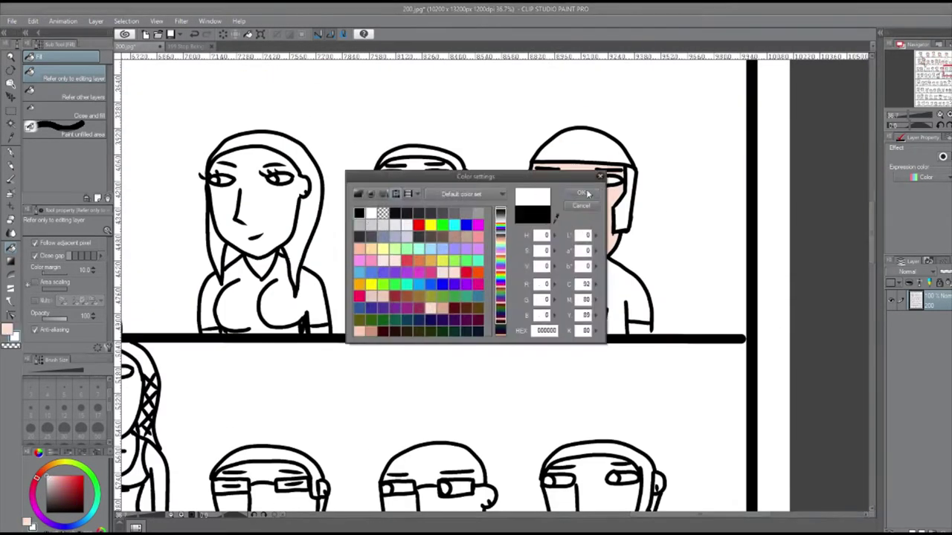
Fill the characters' faces and bare skin with the light skin tone using the Fill tool.
click(420, 216)
click(253, 208)
click(450, 192)
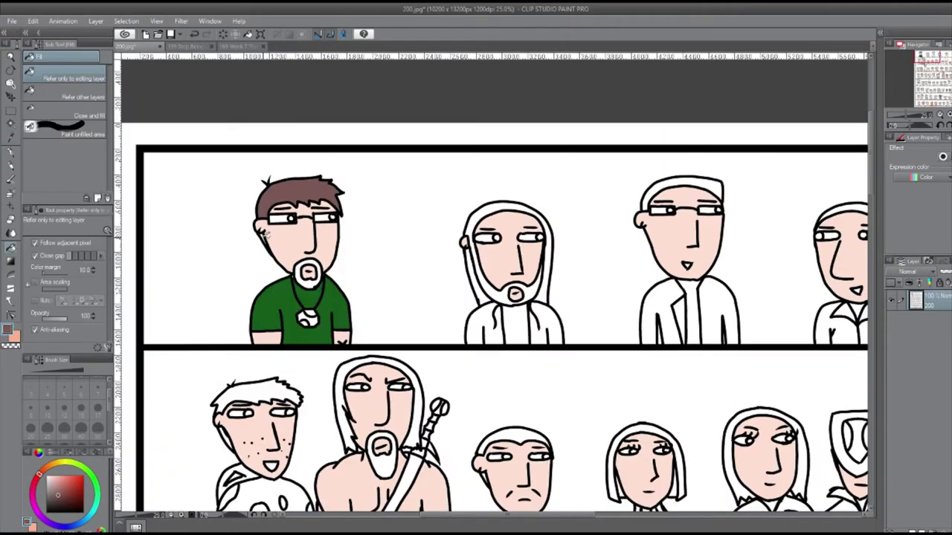
Colour the green-shirted man's goatee brown, eyes blue and pendant near-black using the reference page's colours.
click(183, 47)
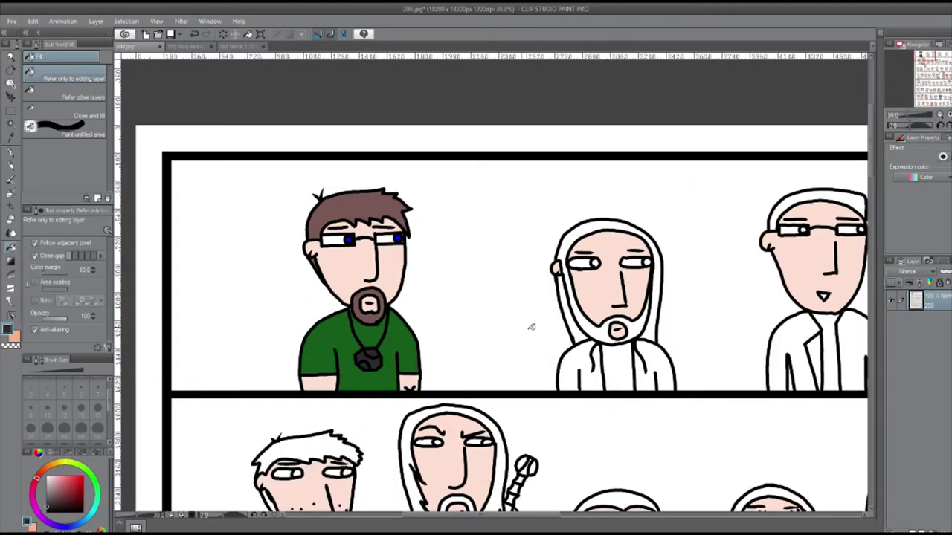
click(284, 48)
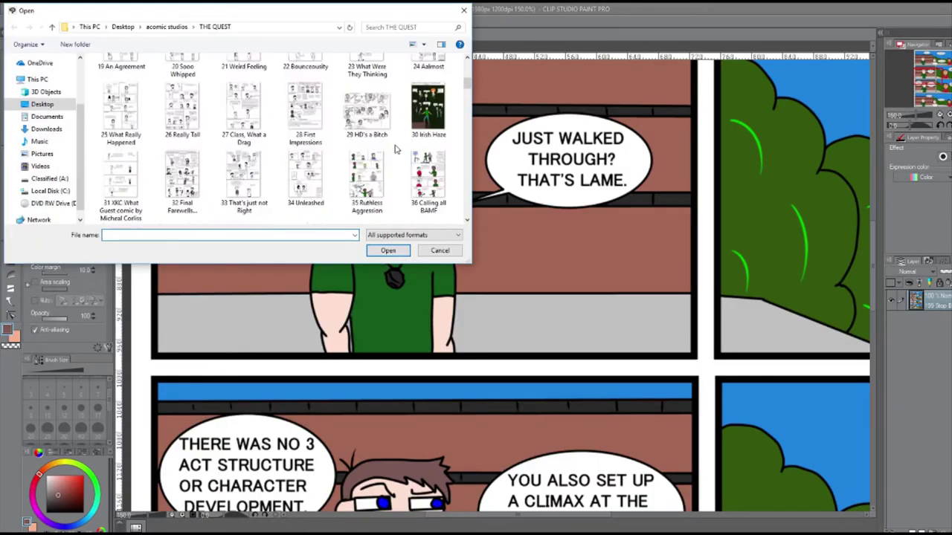
Open further comic pages from THE QUEST folder as colour references, including 57 Bad Timing.jpg.
click(365, 170)
click(389, 248)
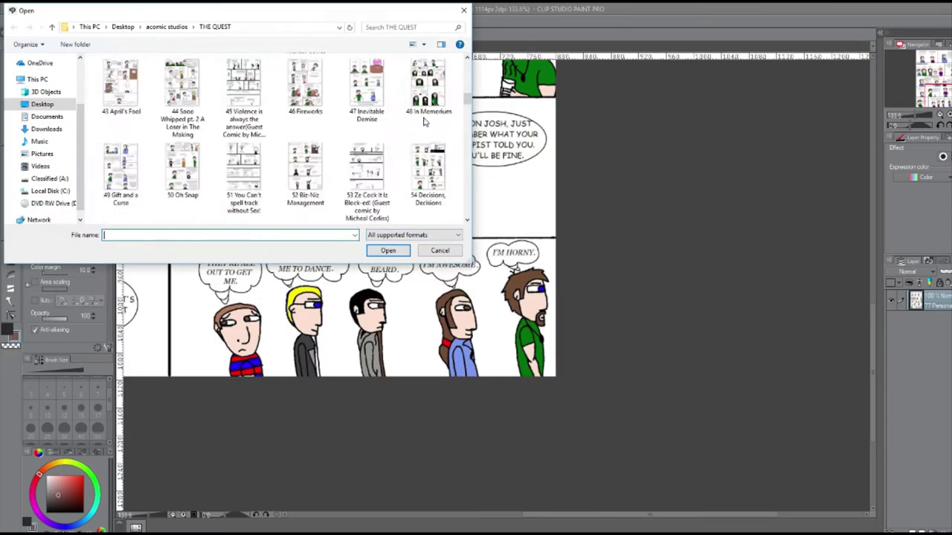
scroll(462, 104, down, 5)
scroll(462, 97, up, 3)
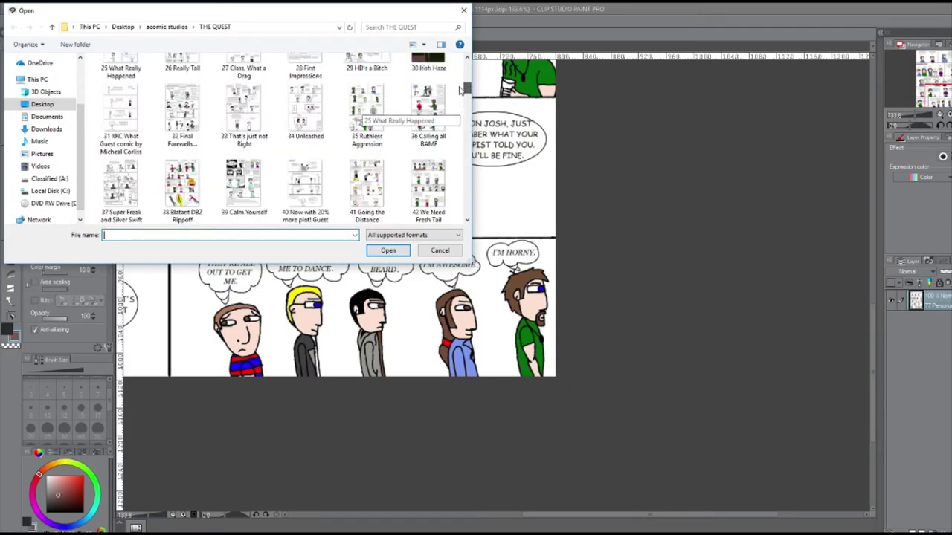
scroll(462, 97, down, 6)
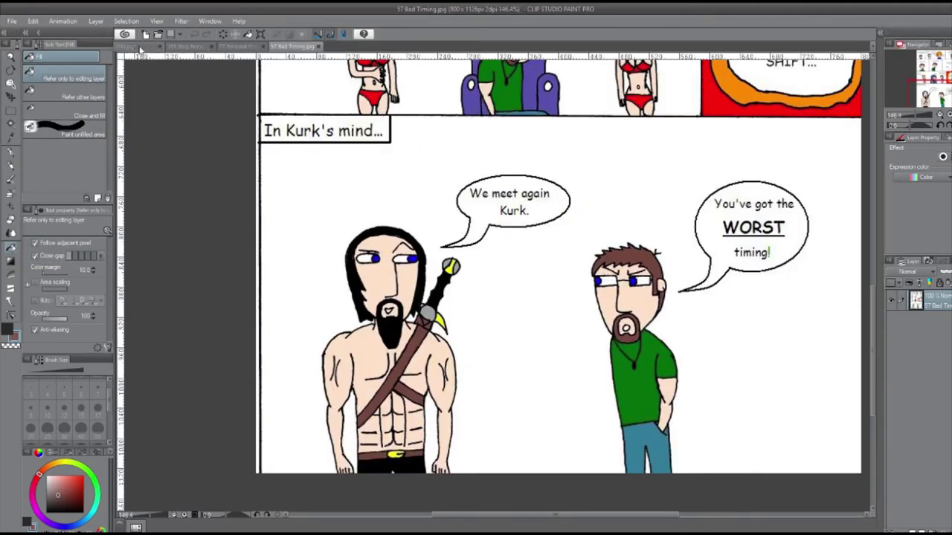
Colour the shirtless swordsman's hair and beard near-black, strap brown and sword details yellow, matching 57 Bad Timing.
click(140, 46)
click(294, 47)
click(140, 47)
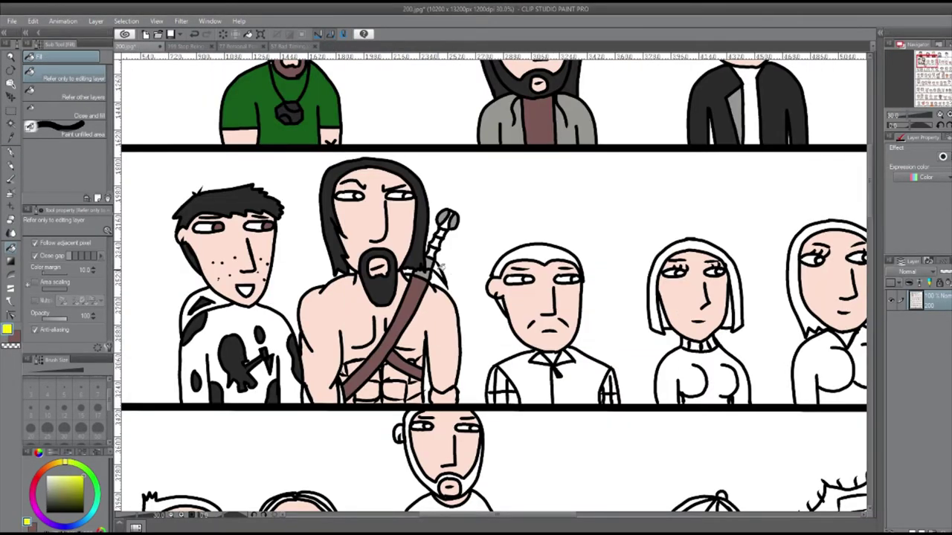
click(446, 219)
click(439, 270)
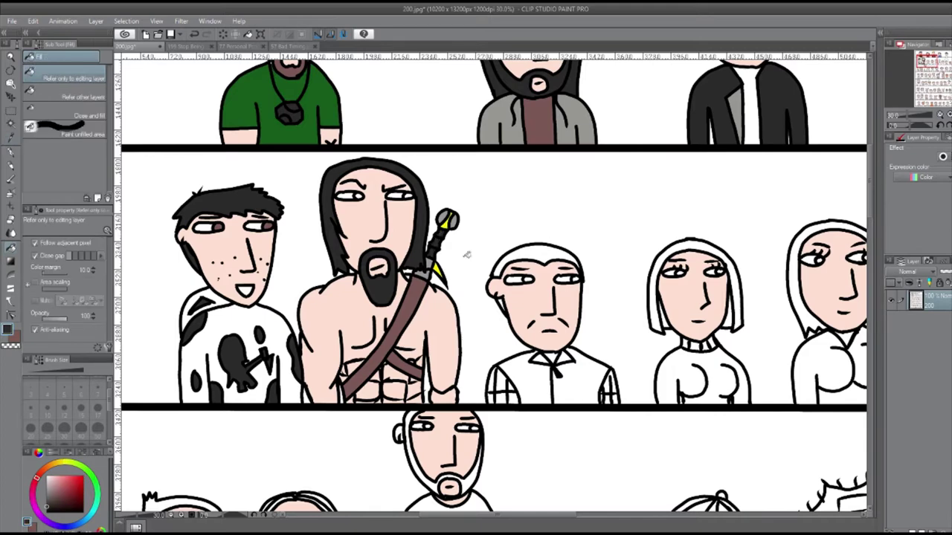
Fill the frowning older man's hair and vest with gray.
scroll(466, 255, right, 3)
click(350, 269)
click(237, 35)
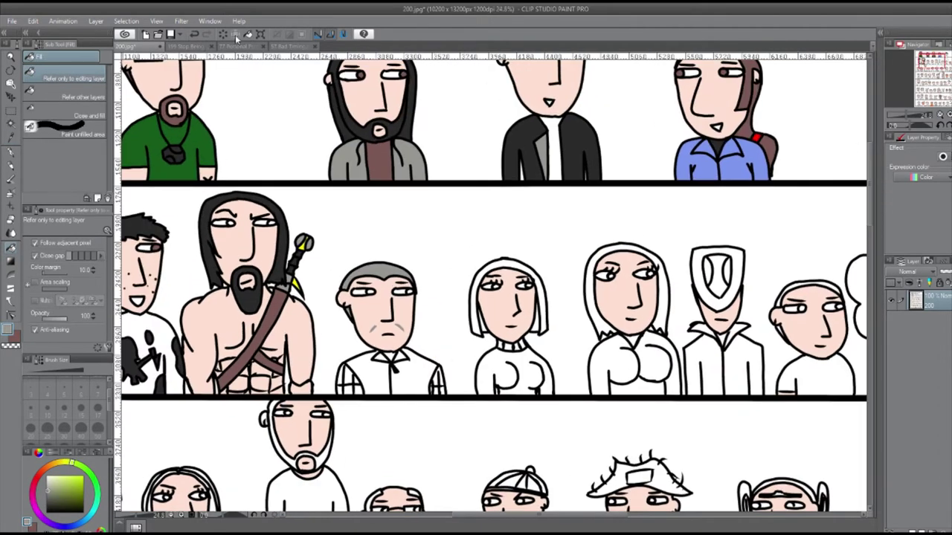
click(372, 371)
Fill the bobbed woman's hair near-black and the older man's checked sleeves blue.
click(48, 508)
click(479, 297)
scroll(316, 364, up, 1)
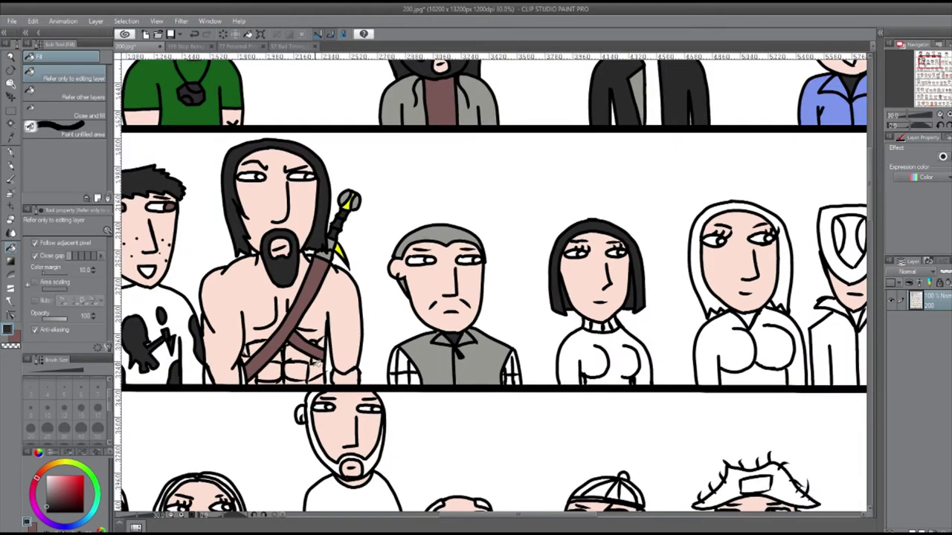
click(75, 487)
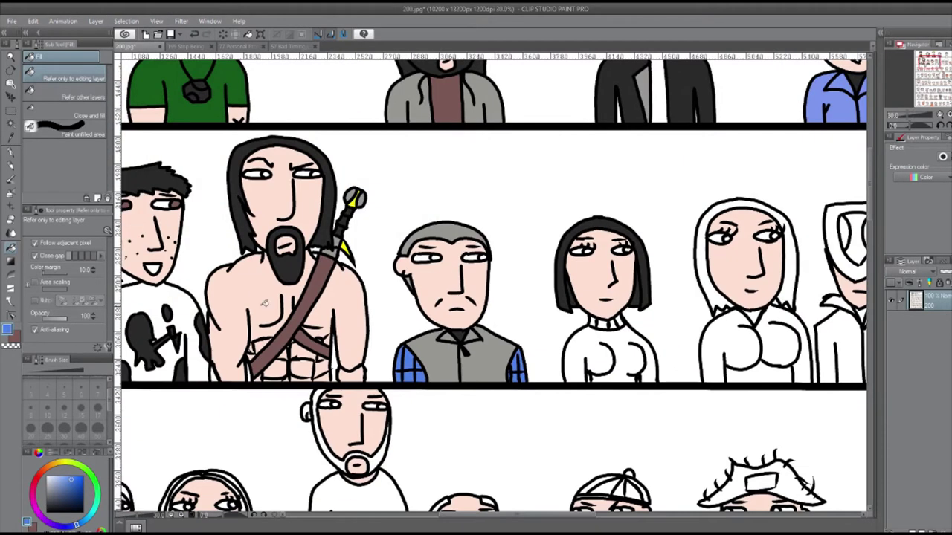
Fill the bobbed woman's turtleneck magenta and open 41 Going the Distance and 44 Sooo Whipped as colour references.
click(9, 329)
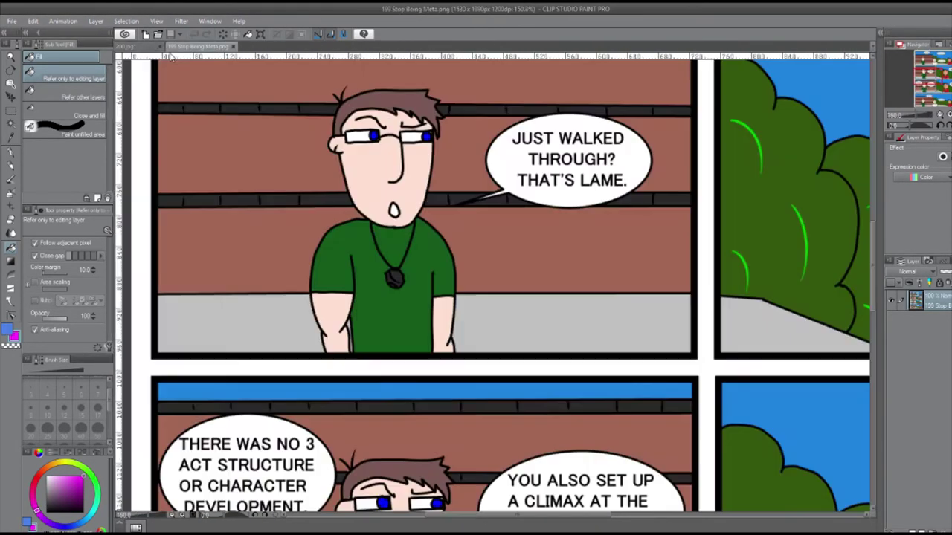
key(ctrl+o)
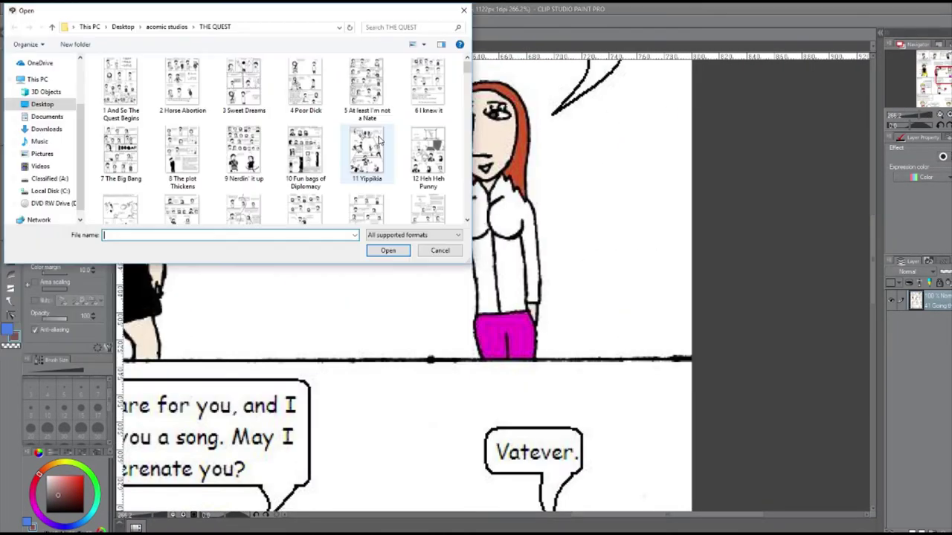
scroll(420, 118, up, 1)
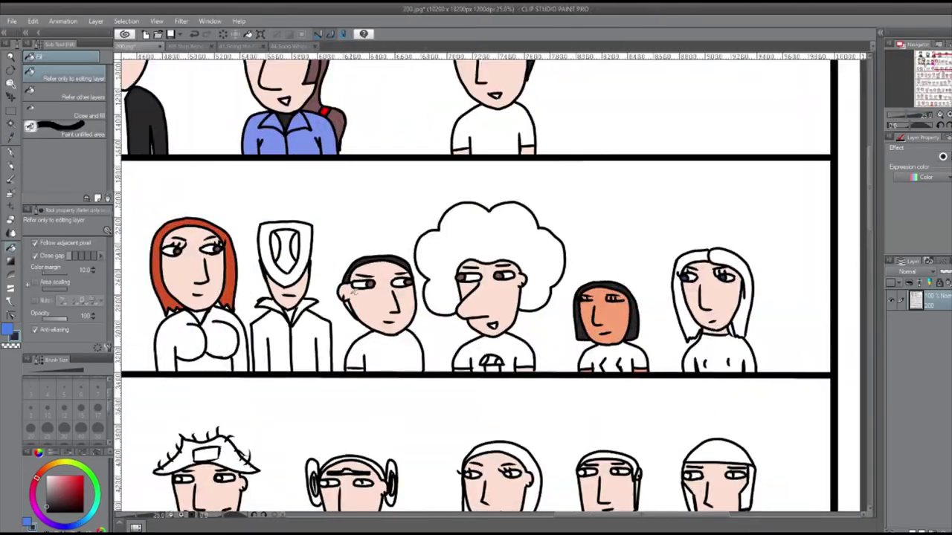
Fill the masked man's headpiece and high-collared coat near-black.
click(283, 249)
click(311, 305)
scroll(476, 298, down, 1)
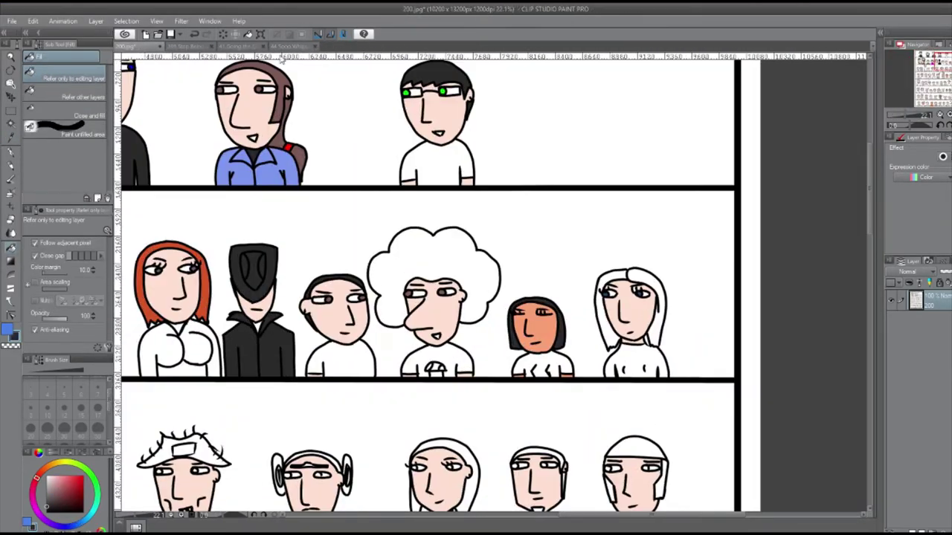
Colour the big-nosed man's curly hair orange and the neighbouring long-haired woman's hair yellow and top brown.
click(607, 308)
scroll(616, 312, up, 1)
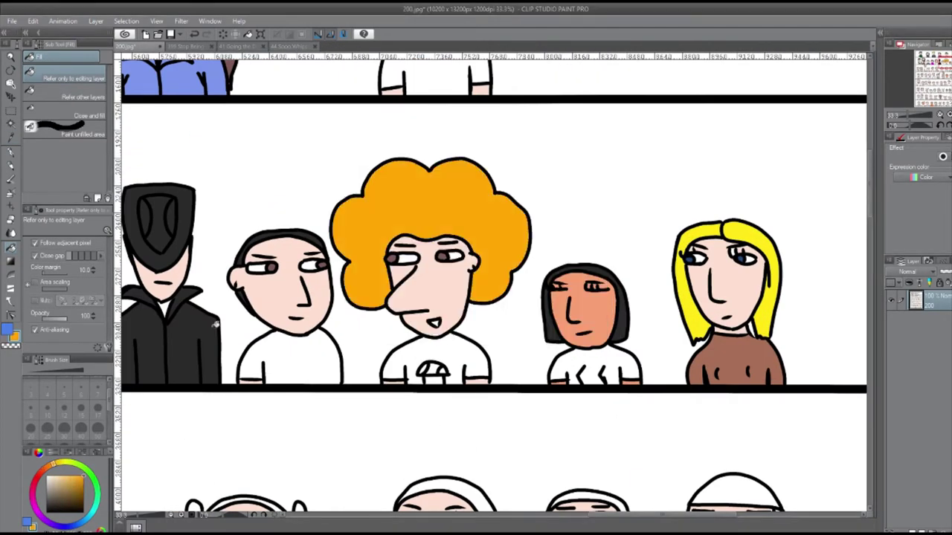
click(435, 368)
click(430, 369)
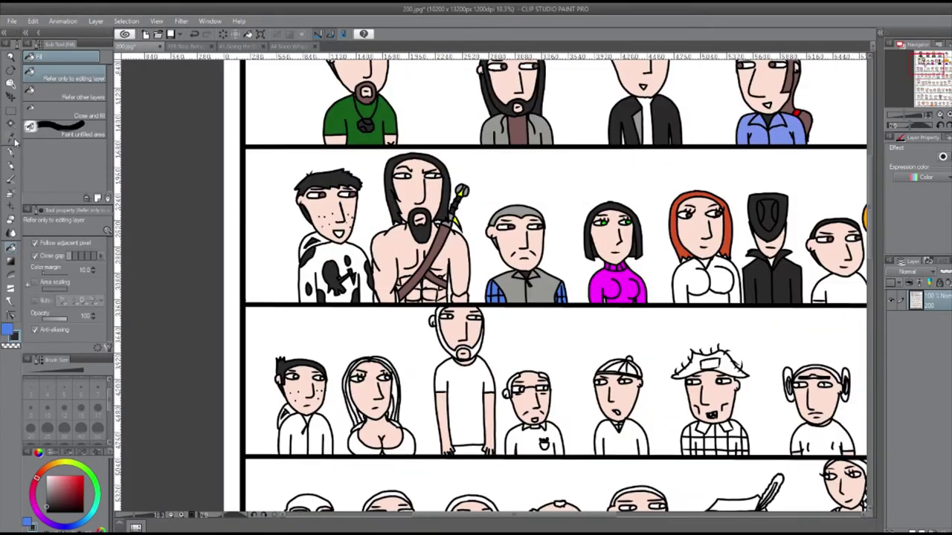
Fill the third-row freckled boy's jacket with gray.
click(277, 401)
scroll(476, 297, down, 1)
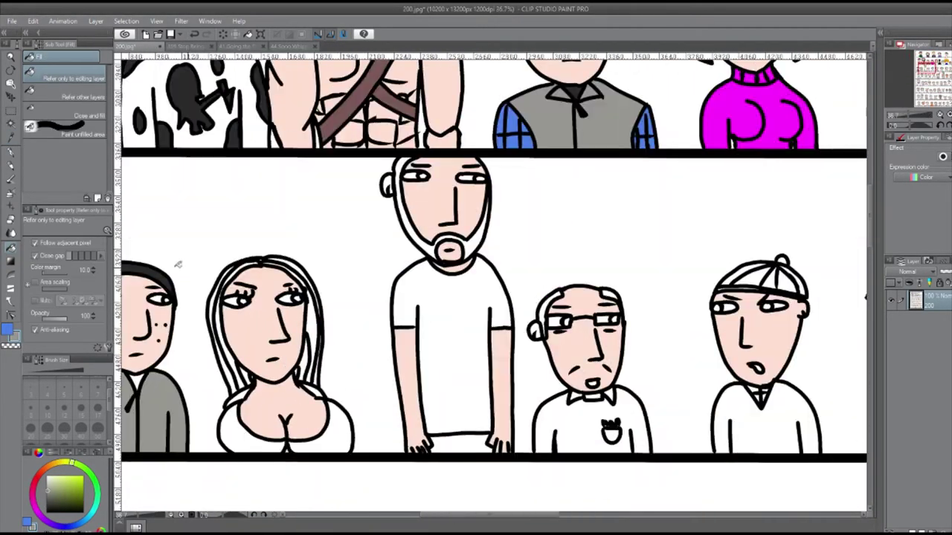
Colour the third-row long-haired woman's eyes dark blue, low-cut top bright blue and hair pale yellow.
click(240, 300)
click(580, 193)
click(245, 439)
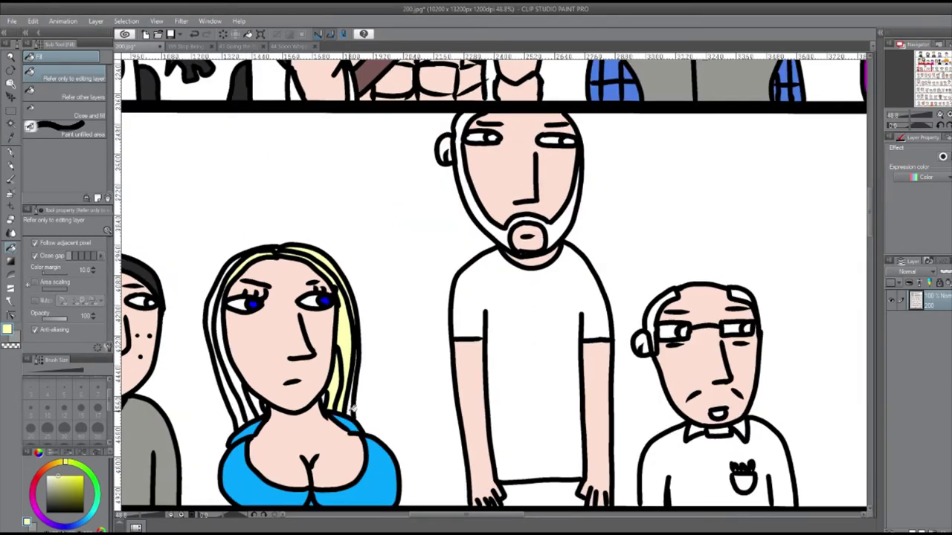
Fill the tall third-row man's hair and beard near-black.
scroll(354, 409, down, 1)
key(i)
click(461, 201)
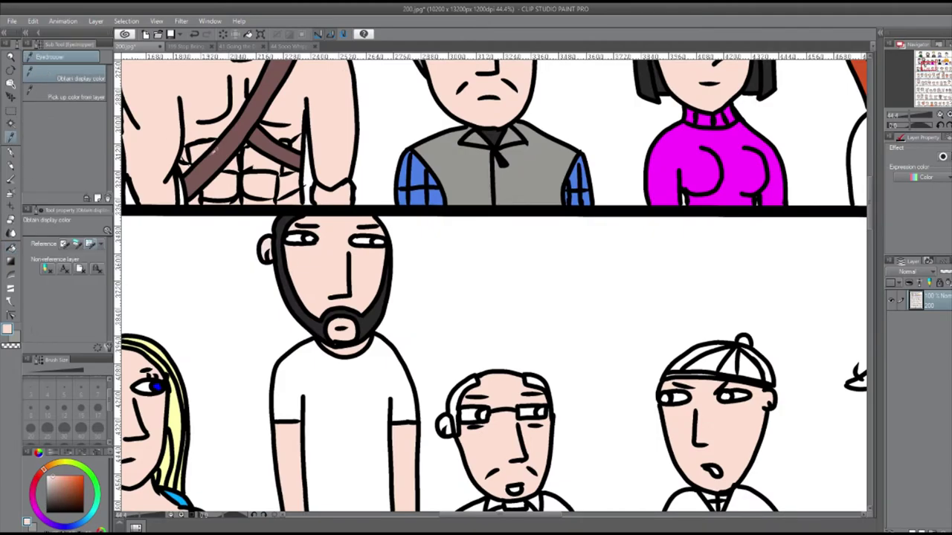
scroll(491, 290, down, 3)
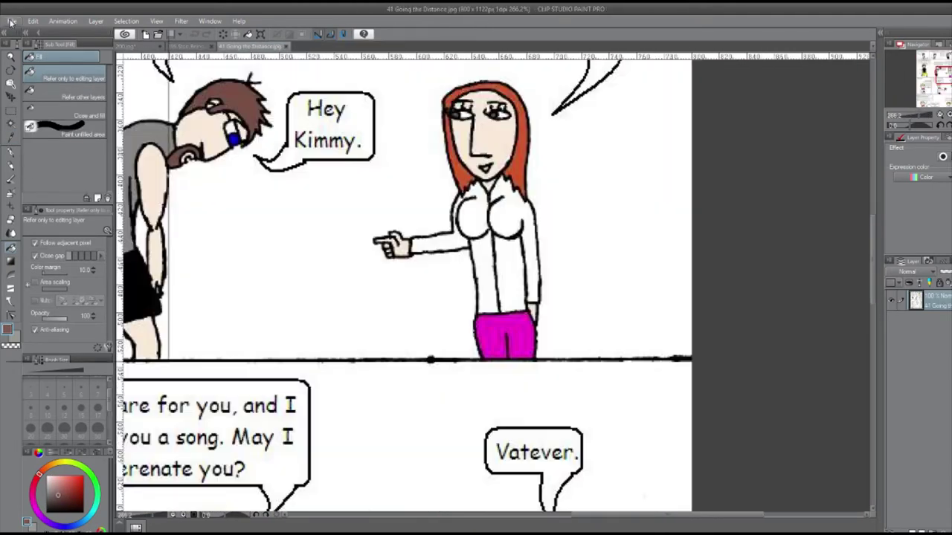
Browse the THE QUEST folder for an earlier comic page to use as a colour reference.
key(ctrl+o)
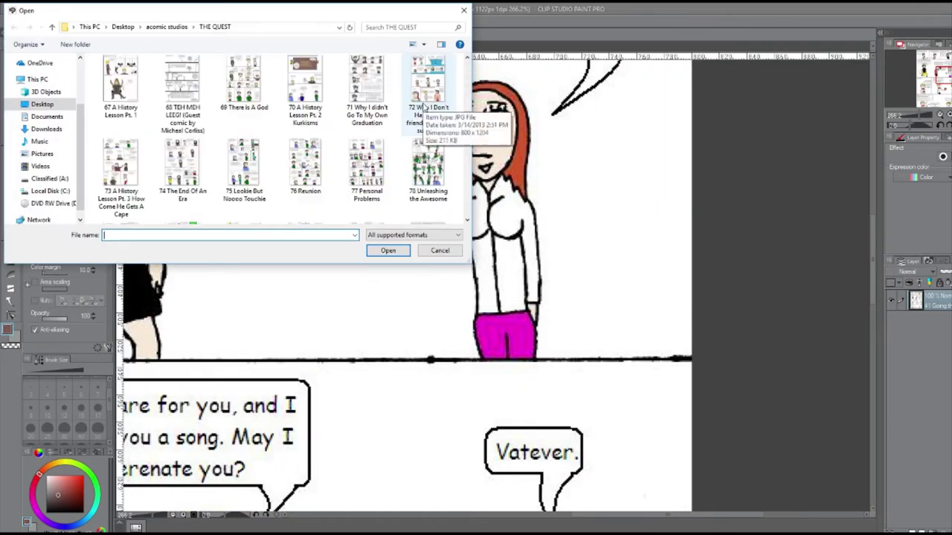
scroll(238, 89, up, 4)
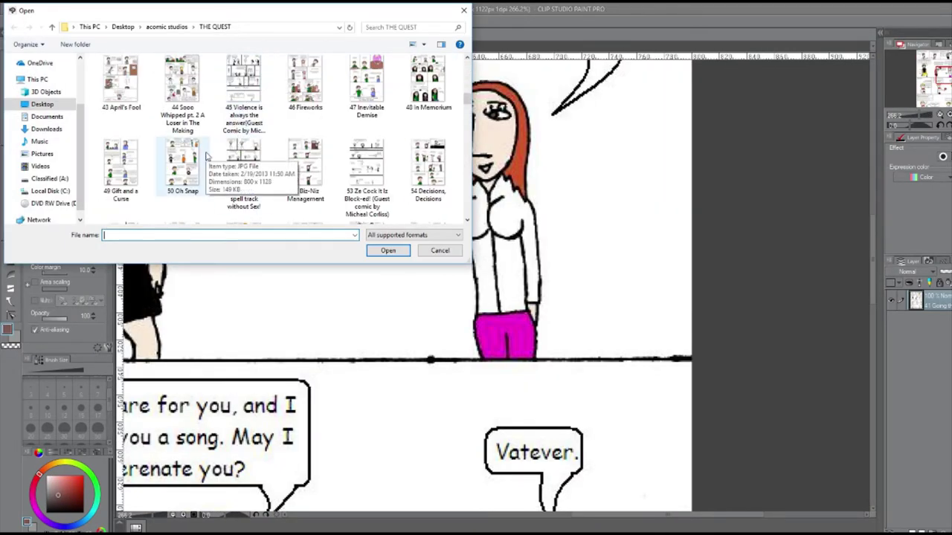
scroll(203, 155, up, 4)
scroll(203, 155, down, 2)
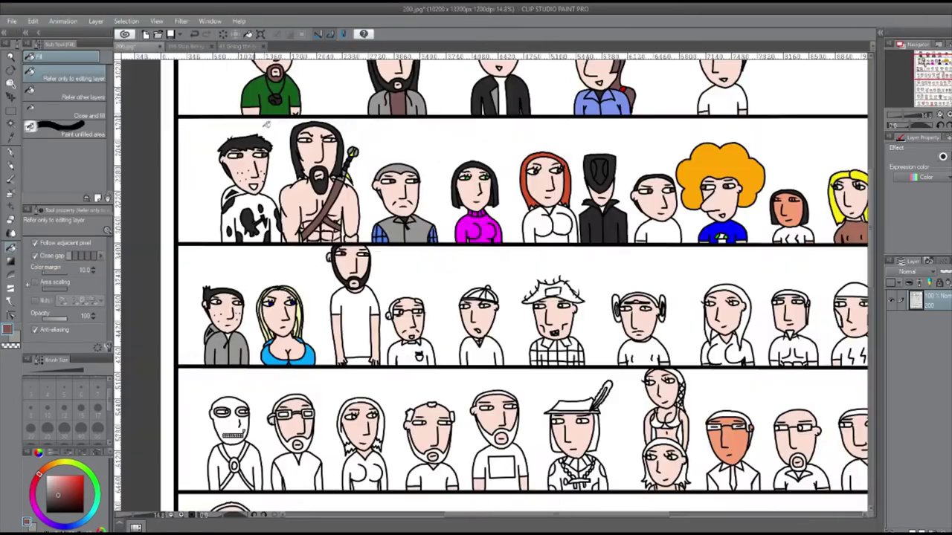
Fill the third-row balding man's side hair gray and his pocketed shirt medium blue.
scroll(491, 285, down, 2)
scroll(491, 286, up, 5)
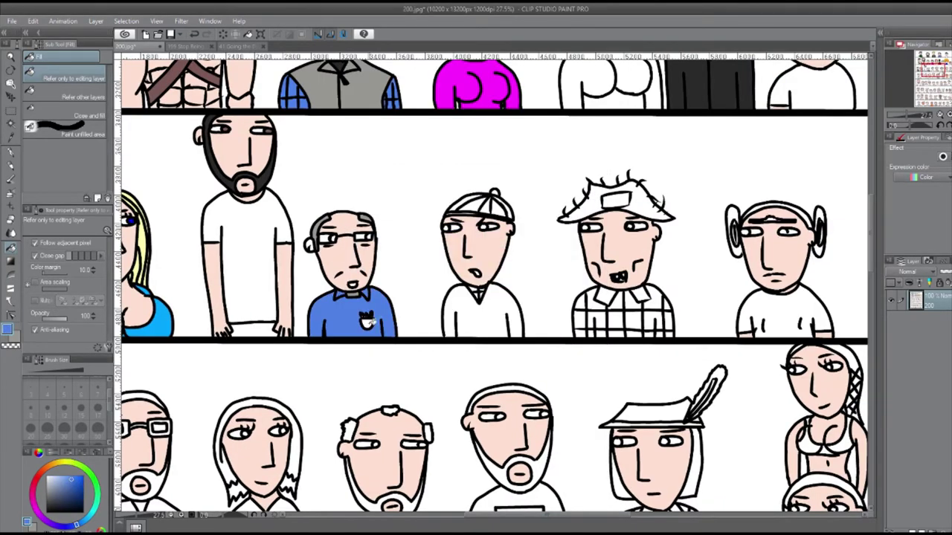
Colour the capped man's sweater medium blue, and fill his cap and the neighbouring man's ragged hat brown.
scroll(338, 261, down, 1)
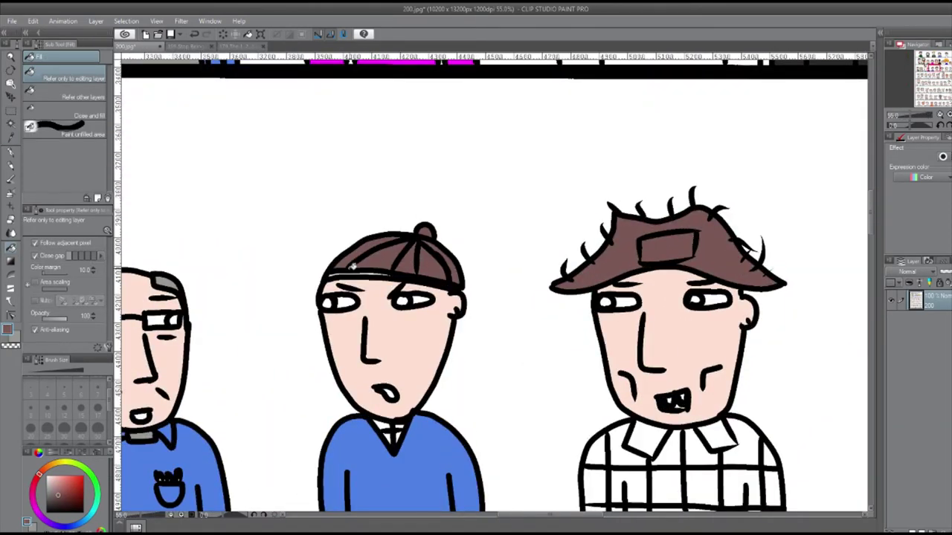
key(ctrl+minus)
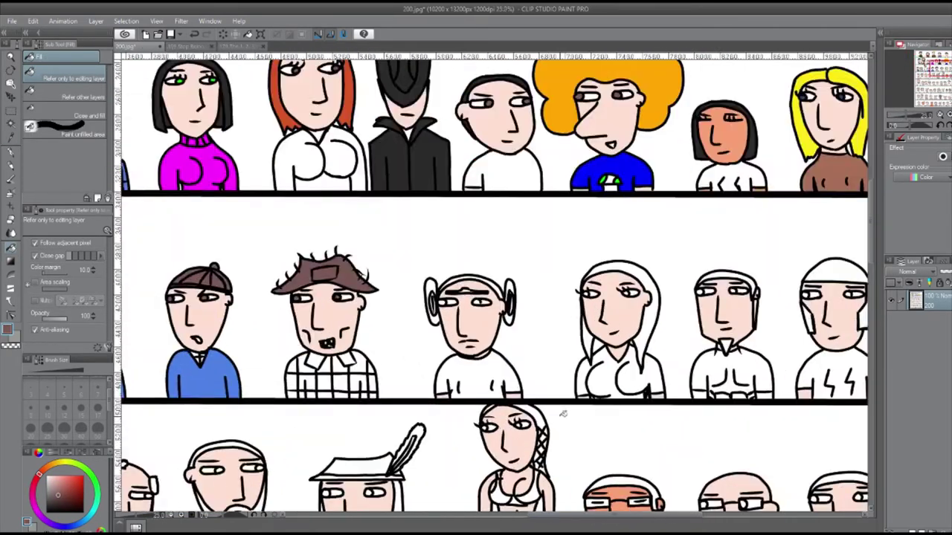